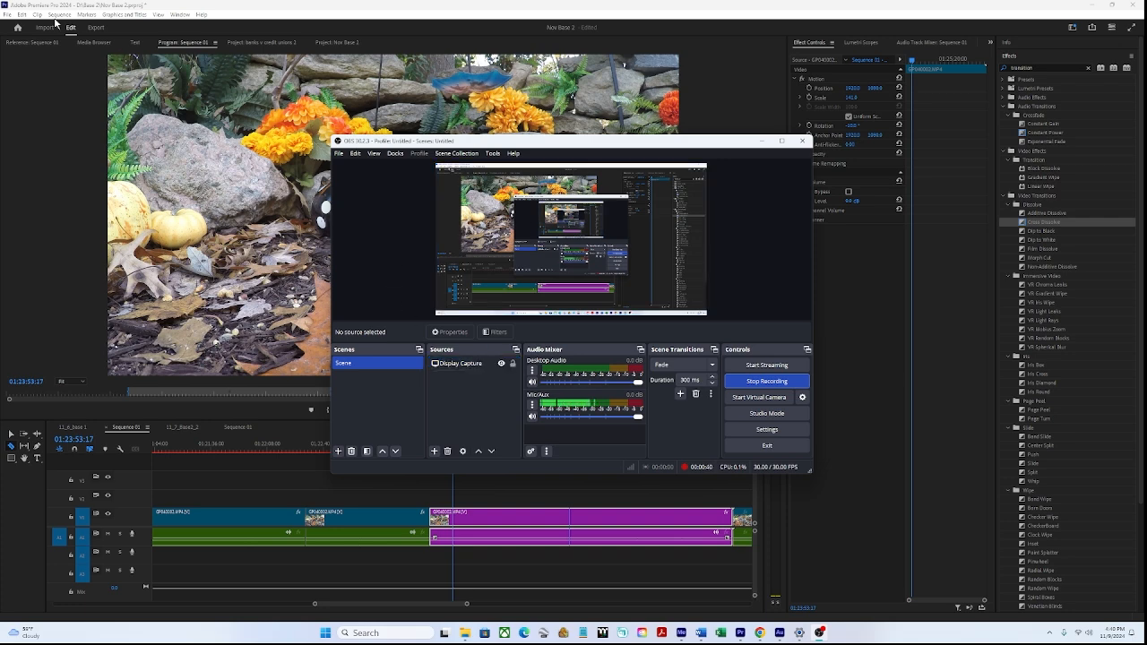
{"action": "left_click", "coordinate": [59, 14]}
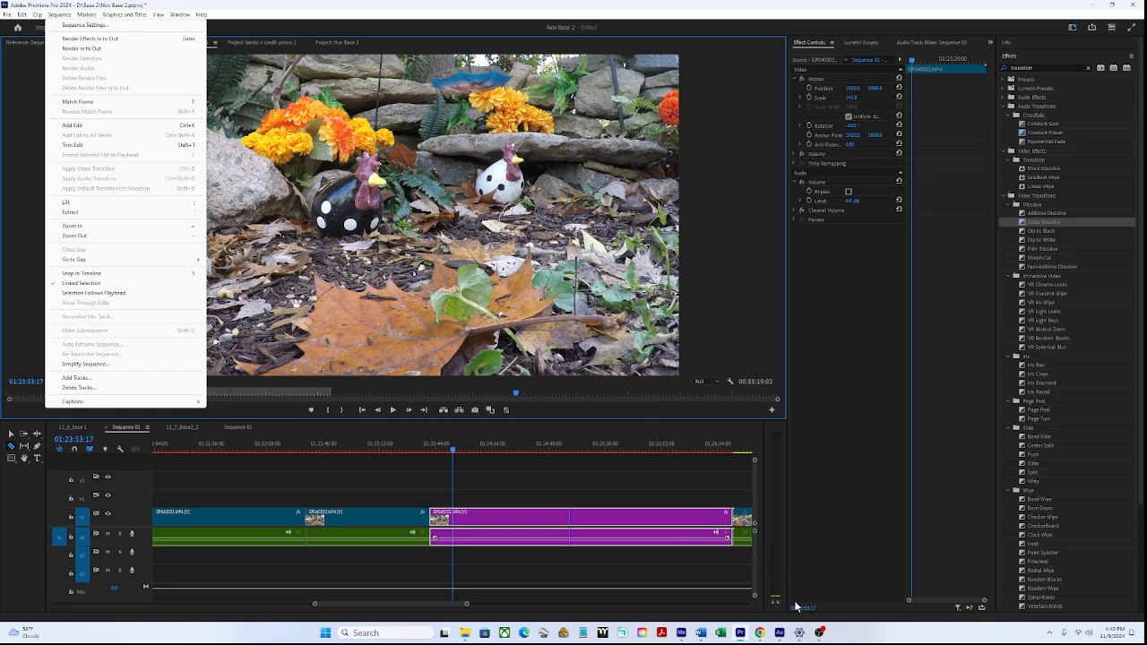
{"action": "left_click", "coordinate": [819, 632]}
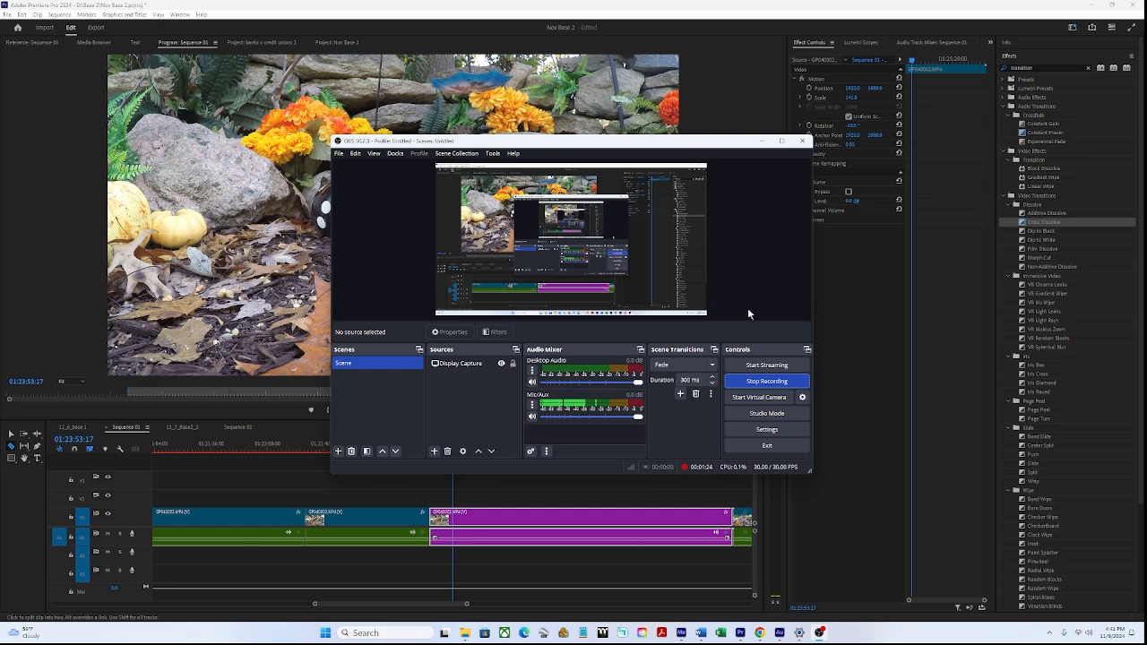
{"action": "left_click", "coordinate": [720, 103]}
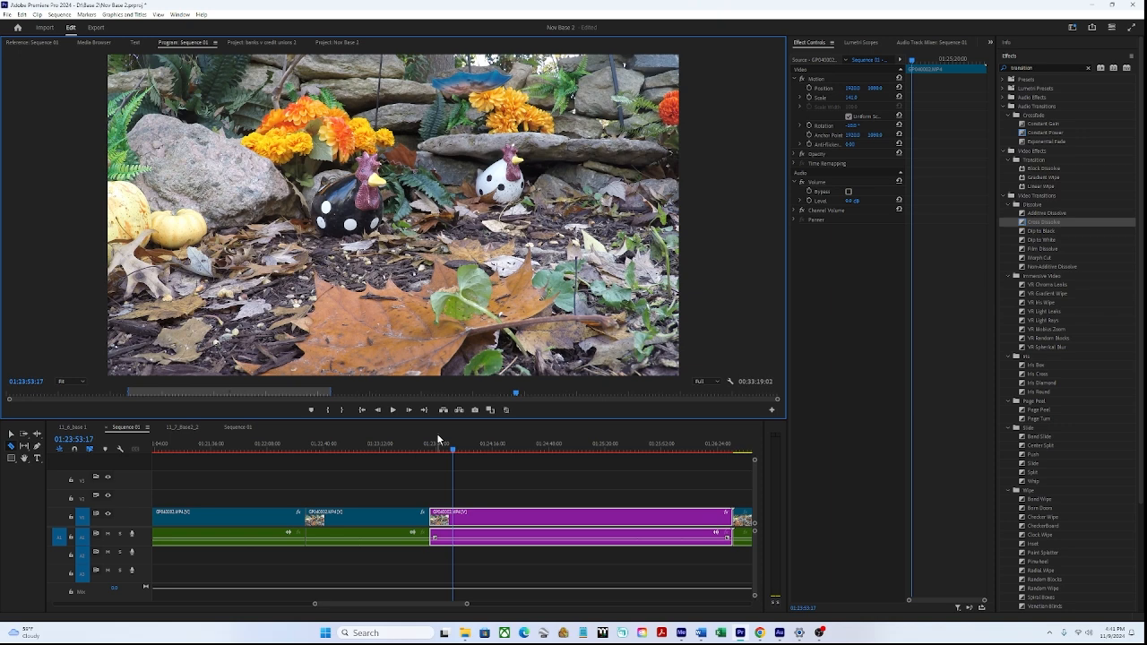
Step: Scrub the playhead to 01:23:50:00, mark in and out points around the selected clip, and clear both points
{"action": "left_click_drag", "start_coordinate": [454, 453], "coordinate": [469, 514]}
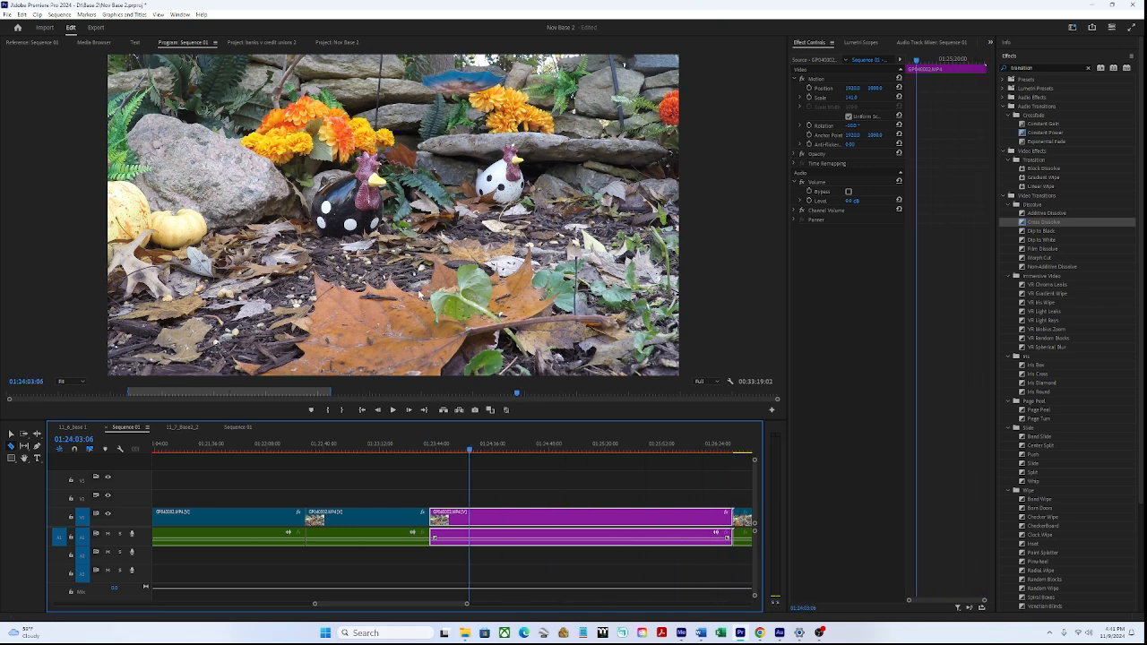
{"action": "left_click", "coordinate": [419, 293]}
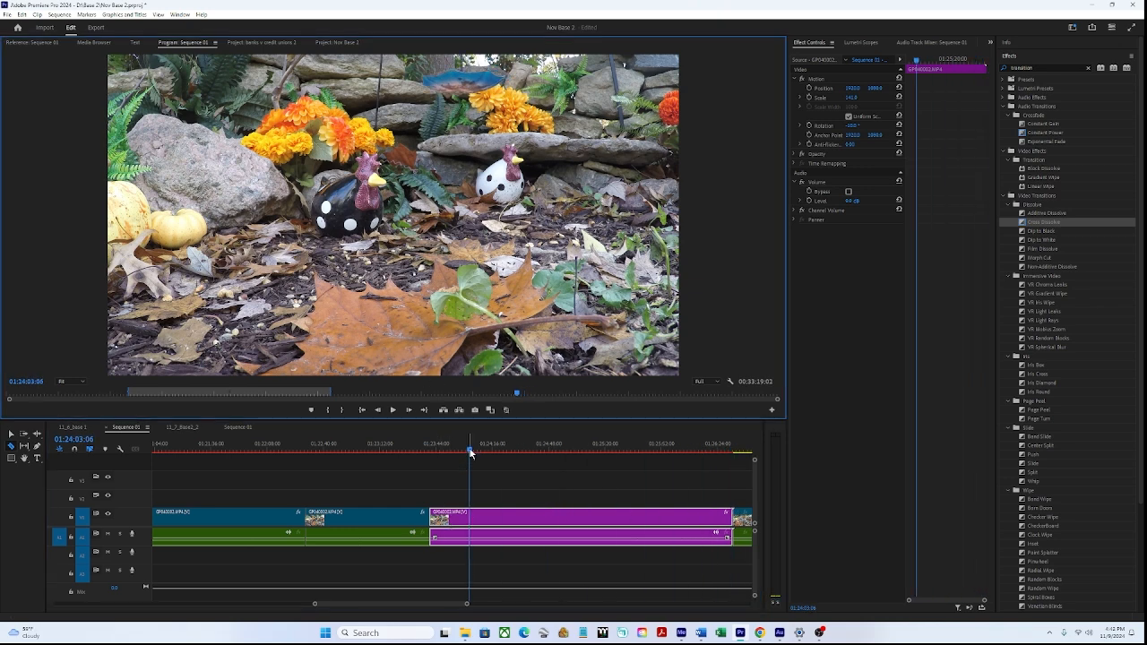
{"action": "left_click_drag", "start_coordinate": [469, 450], "coordinate": [447, 464]}
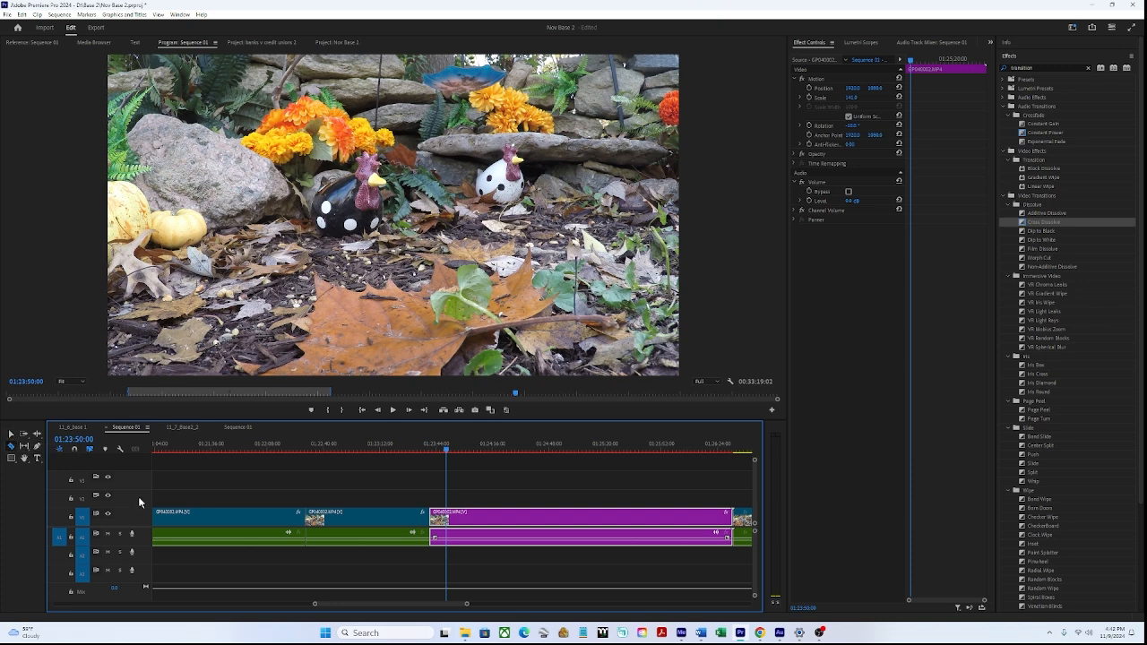
{"action": "key", "text": "v"}
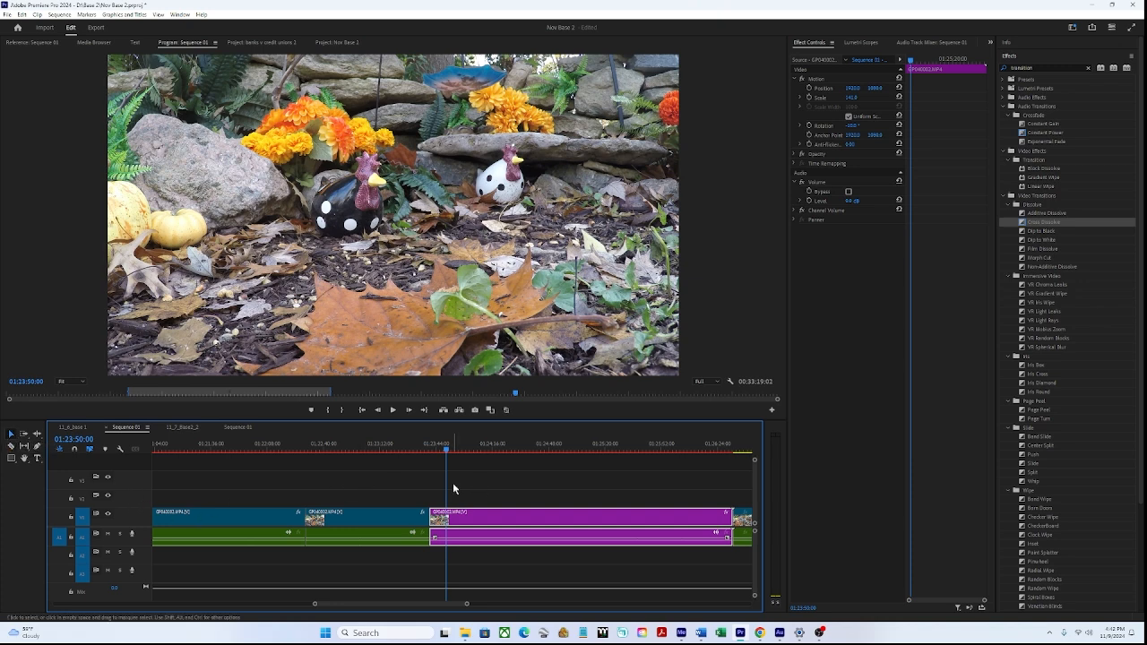
{"action": "key", "text": "x"}
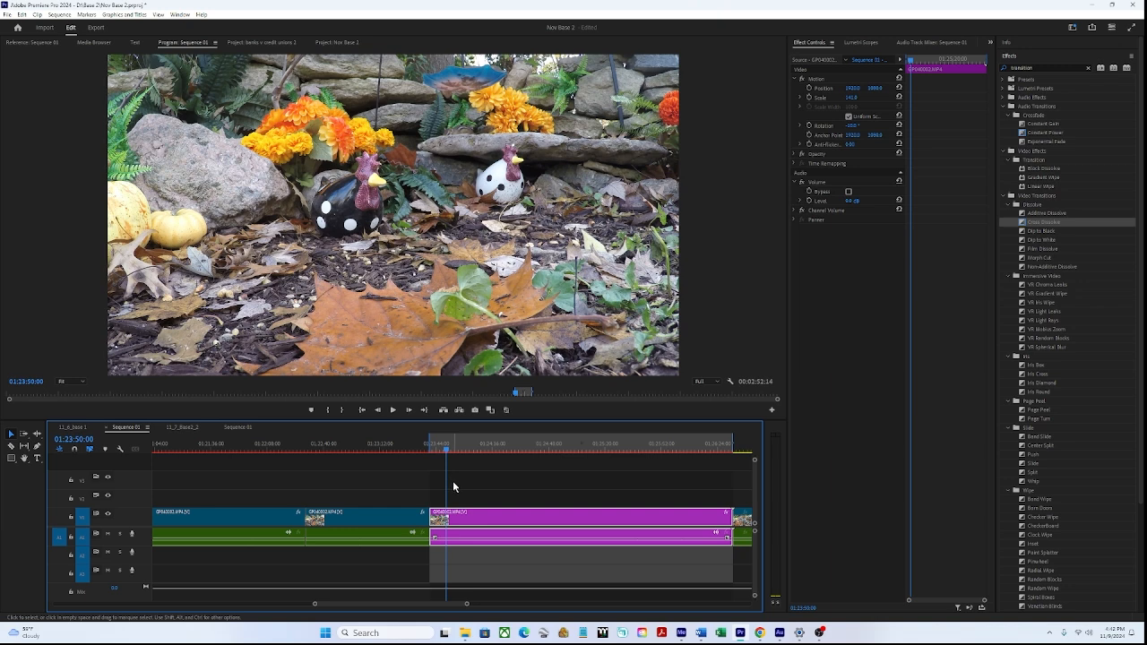
{"action": "right_click", "coordinate": [517, 453]}
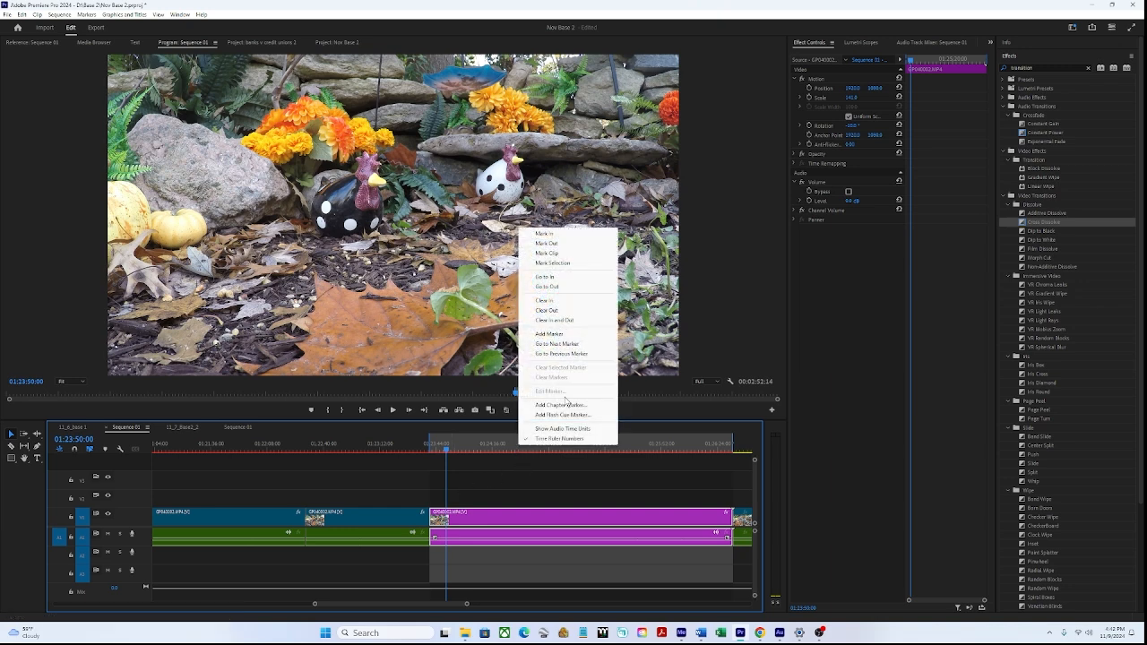
{"action": "left_click", "coordinate": [564, 323]}
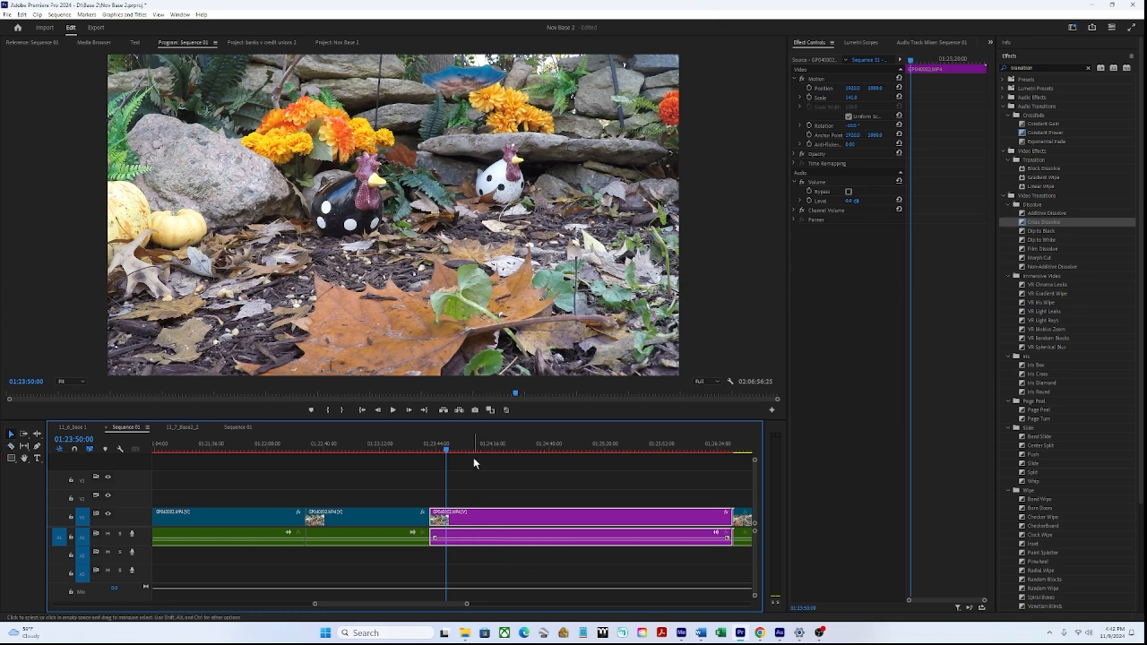
Step: Mark the selected clip's in/out range, slide it earlier and extend its out point, and clear the range
{"action": "key", "text": "x"}
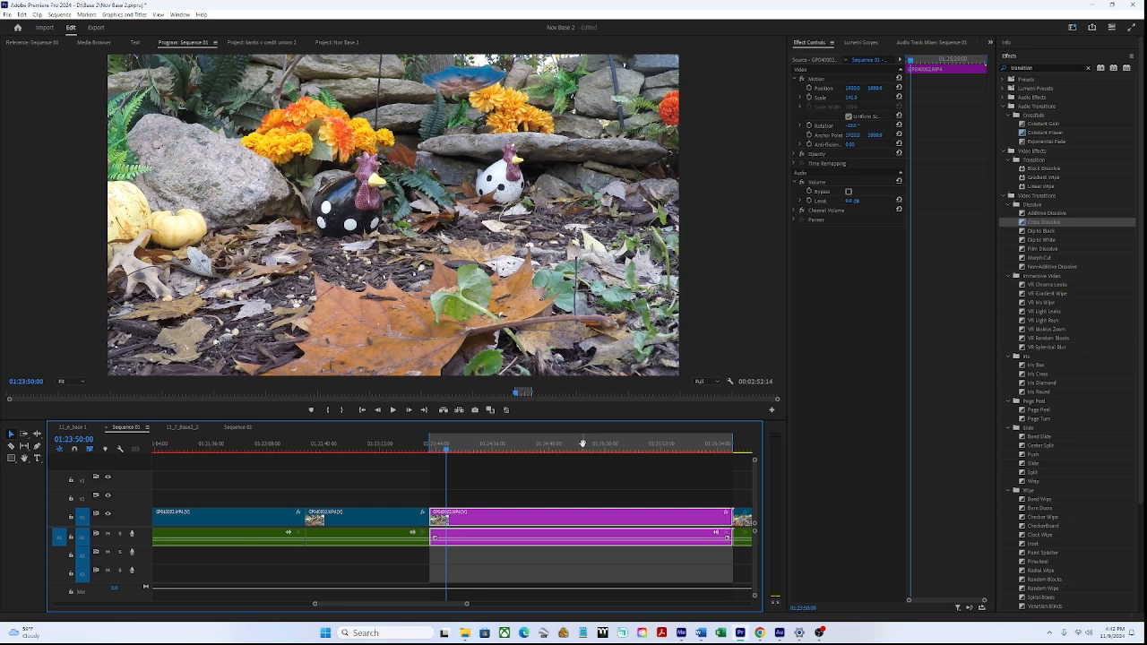
{"action": "mouse_move", "coordinate": [582, 443]}
{"action": "left_mouse_down"}
{"action": "mouse_move", "coordinate": [465, 446]}
{"action": "mouse_move", "coordinate": [575, 446]}
{"action": "mouse_move", "coordinate": [463, 456]}
{"action": "left_mouse_up"}
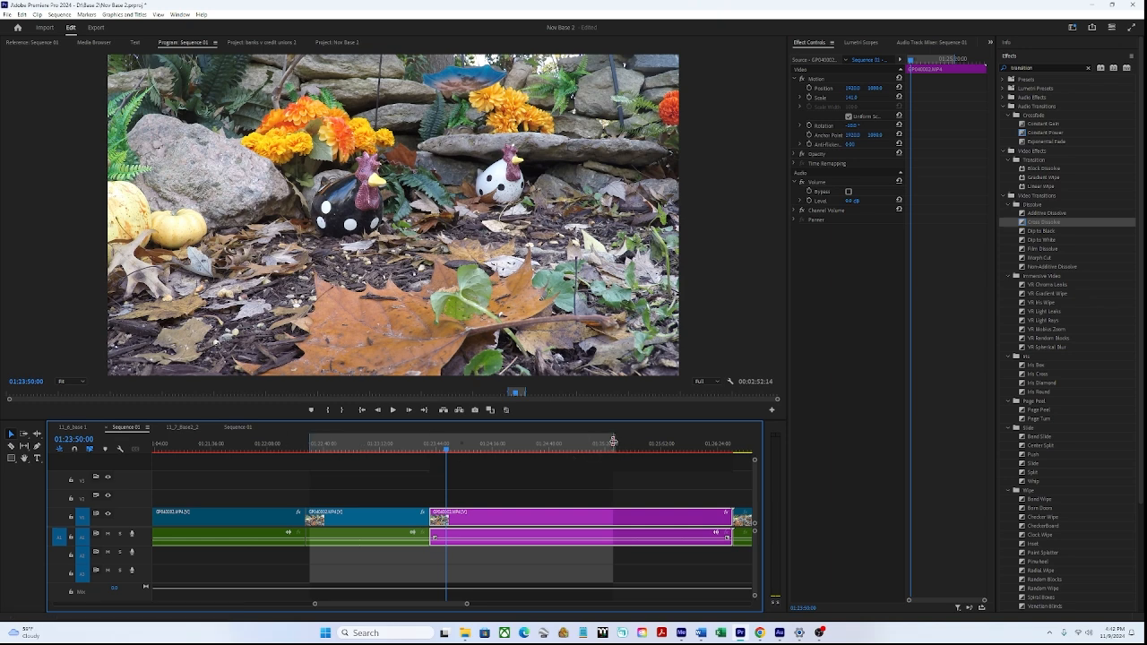
{"action": "mouse_move", "coordinate": [613, 441]}
{"action": "left_mouse_down"}
{"action": "mouse_move", "coordinate": [643, 446]}
{"action": "mouse_move", "coordinate": [628, 443]}
{"action": "left_mouse_up"}
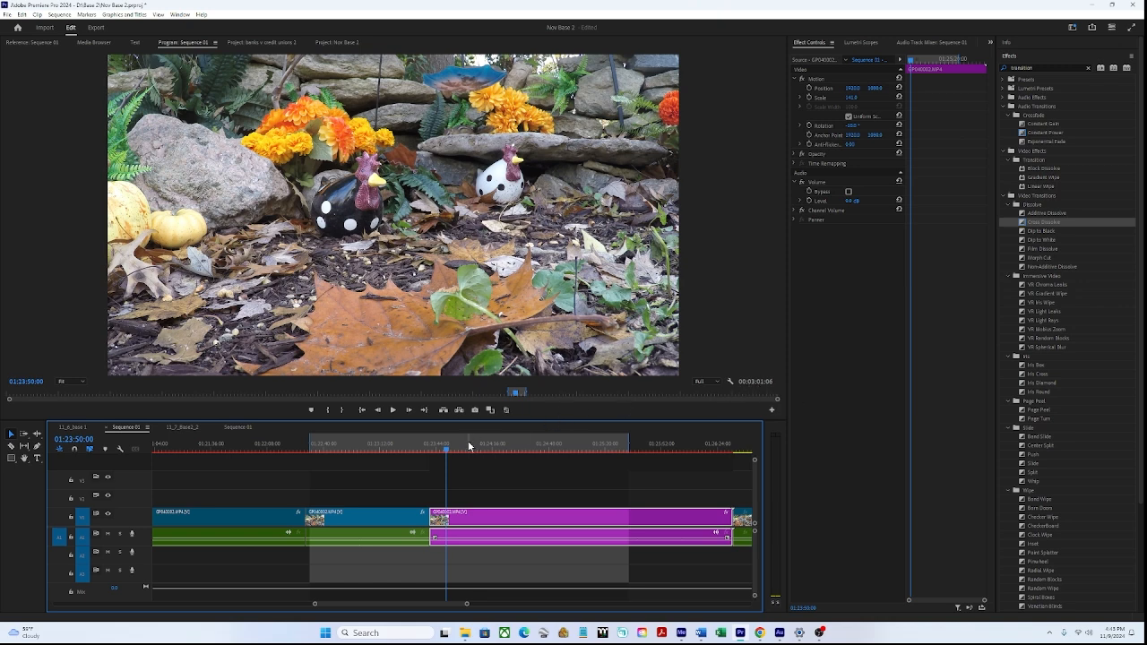
{"action": "mouse_move", "coordinate": [474, 443]}
{"action": "left_mouse_down"}
{"action": "mouse_move", "coordinate": [599, 445]}
{"action": "mouse_move", "coordinate": [429, 448]}
{"action": "mouse_move", "coordinate": [511, 449]}
{"action": "mouse_move", "coordinate": [467, 454]}
{"action": "left_mouse_up"}
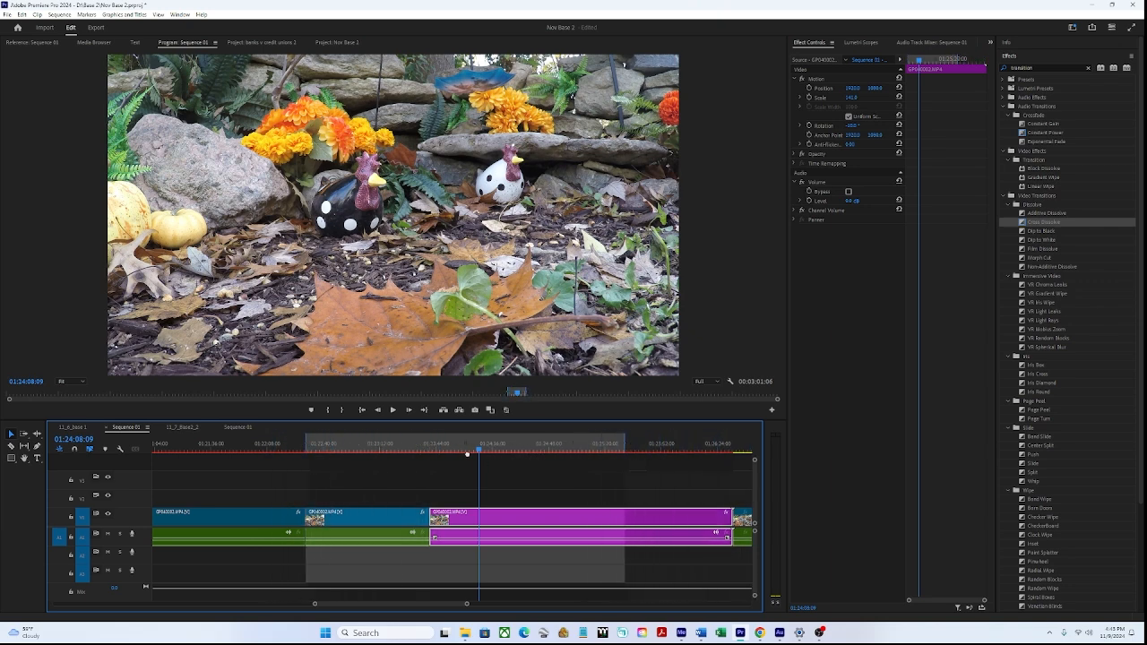
{"action": "right_click", "coordinate": [534, 444]}
{"action": "left_click", "coordinate": [585, 320]}
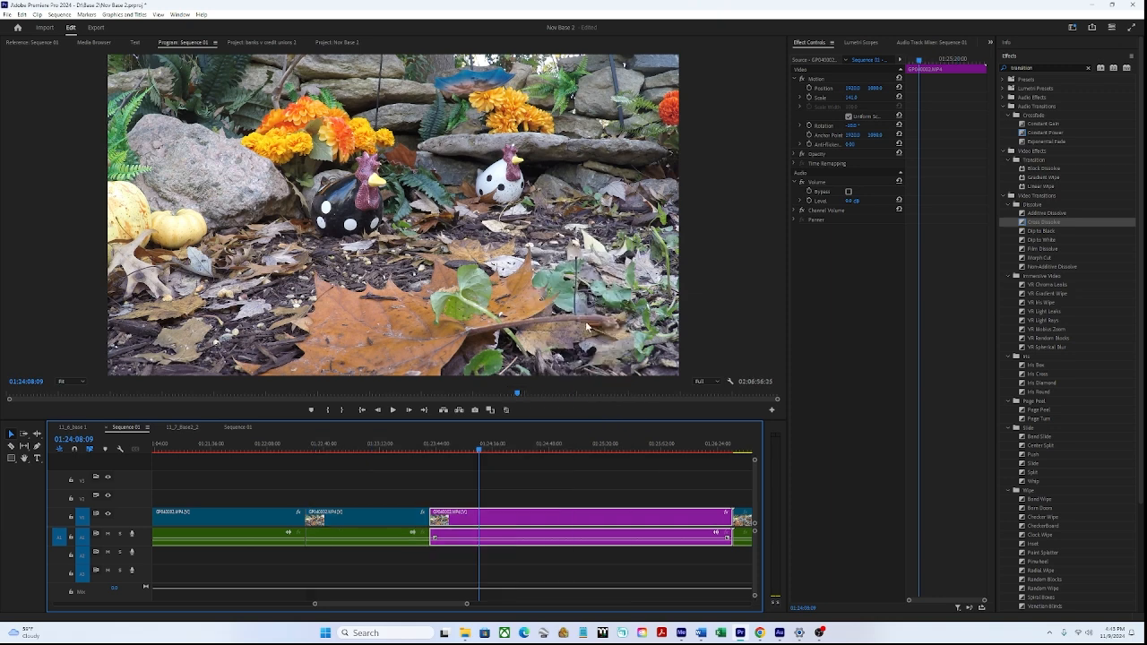
Step: Shift the selected clip's picture lower by raising its vertical Position value, and place the playhead at 01:25:21:20
{"action": "left_click_drag", "start_coordinate": [481, 452], "coordinate": [552, 515]}
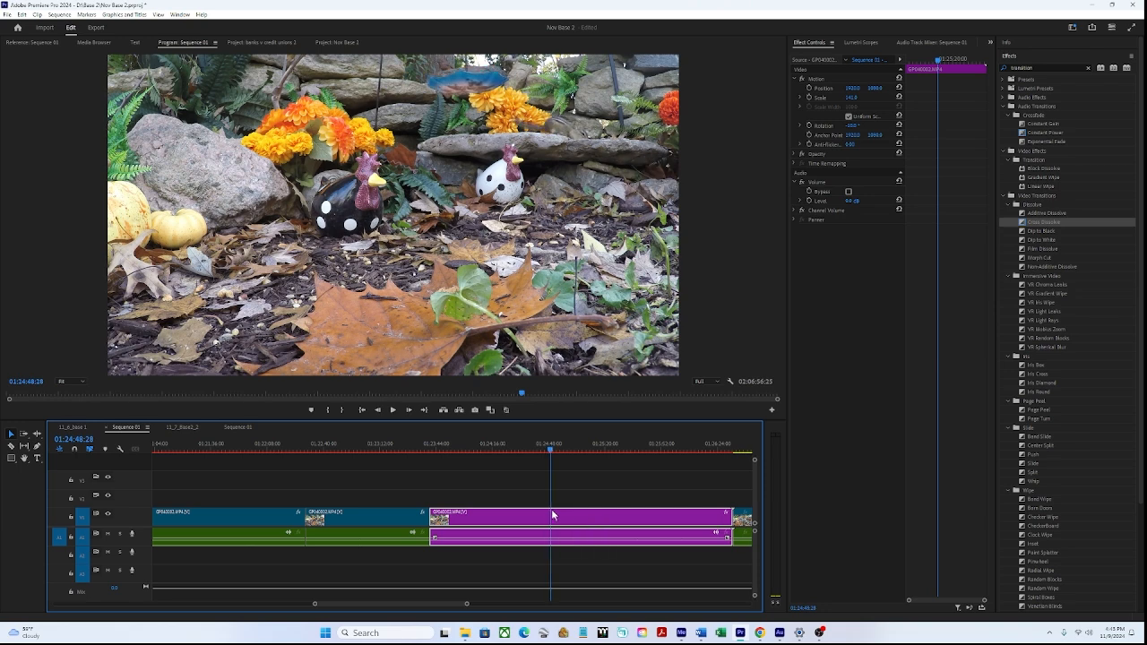
{"action": "mouse_move", "coordinate": [874, 88]}
{"action": "left_mouse_down"}
{"action": "mouse_move", "coordinate": [918, 88]}
{"action": "mouse_move", "coordinate": [887, 88]}
{"action": "left_mouse_up"}
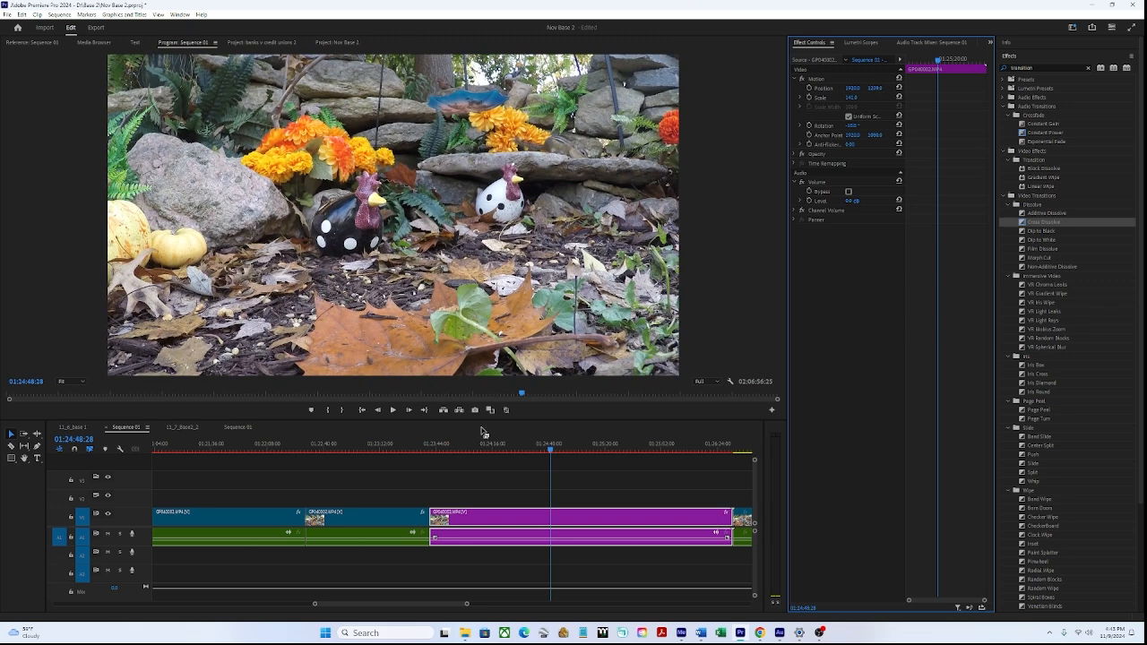
{"action": "left_click_drag", "start_coordinate": [551, 452], "coordinate": [596, 475]}
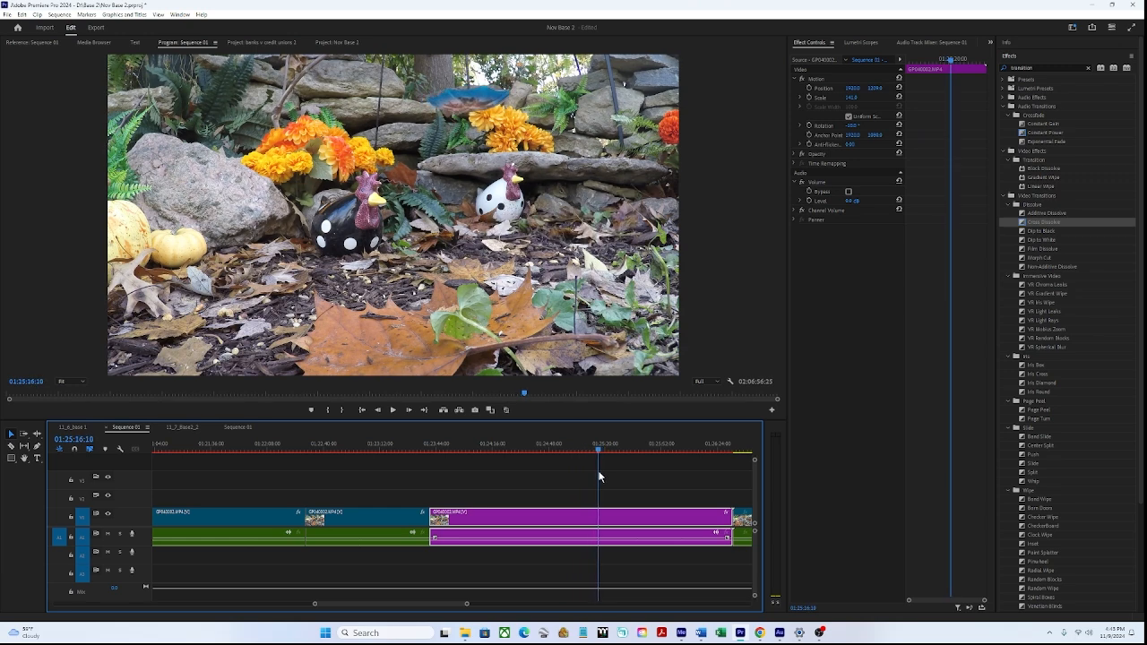
{"action": "left_click_drag", "start_coordinate": [613, 479], "coordinate": [608, 480]}
Step: Mark in and out points over the full selected purple clip and clear them
{"action": "key", "text": "x"}
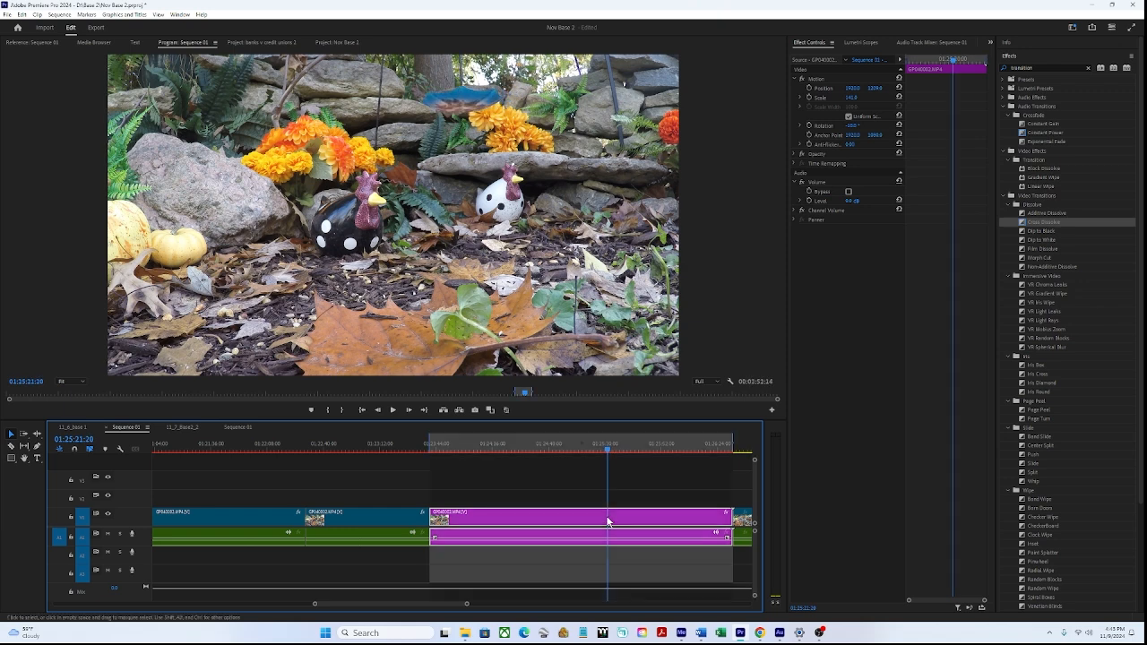
{"action": "right_click", "coordinate": [617, 443]}
{"action": "left_click", "coordinate": [652, 314]}
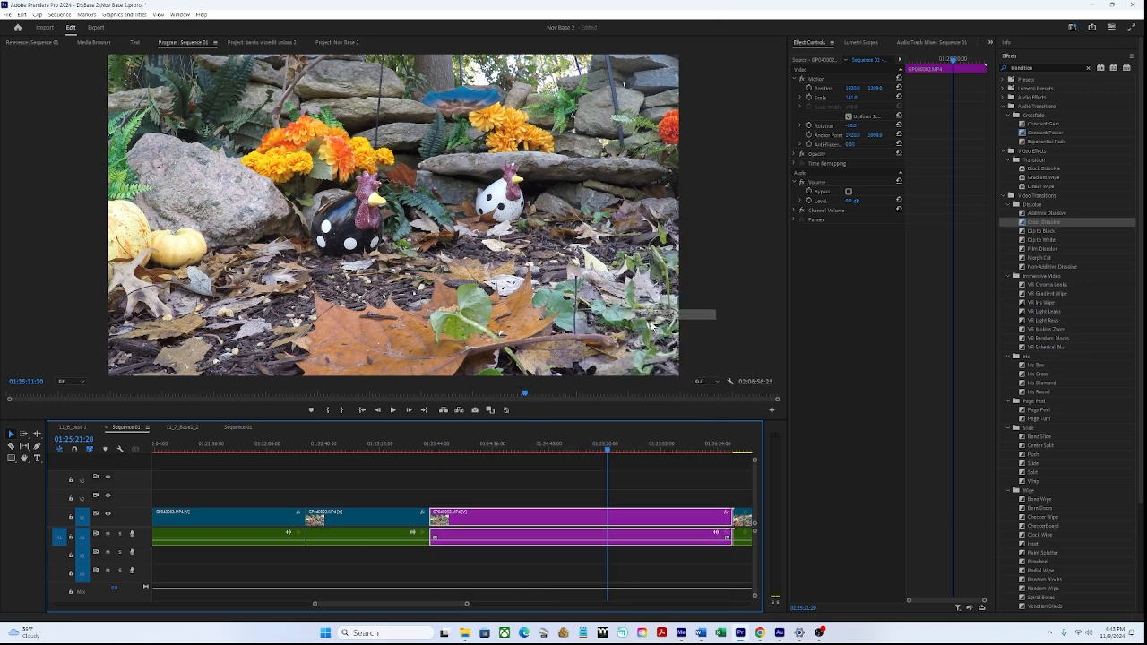
Step: Split the purple clip at 01:25:21:20 and 01:25:27:08, and ripple delete the short piece between the cuts
{"action": "left_click", "coordinate": [612, 520]}
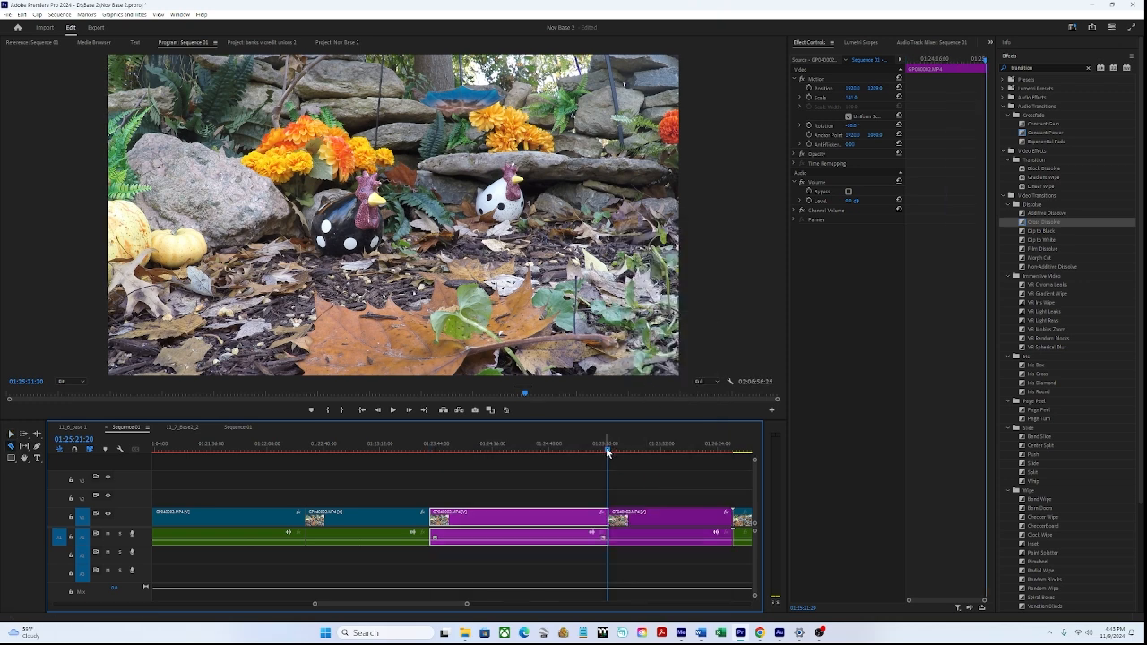
{"action": "left_click_drag", "start_coordinate": [607, 452], "coordinate": [617, 458]}
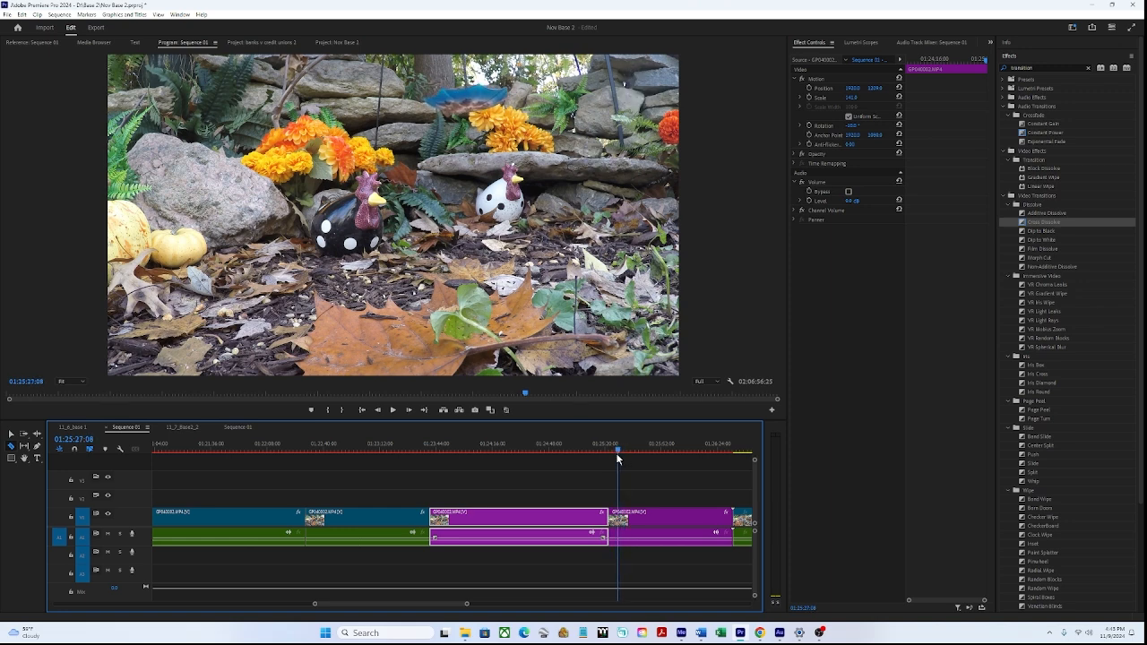
{"action": "right_click", "coordinate": [616, 518]}
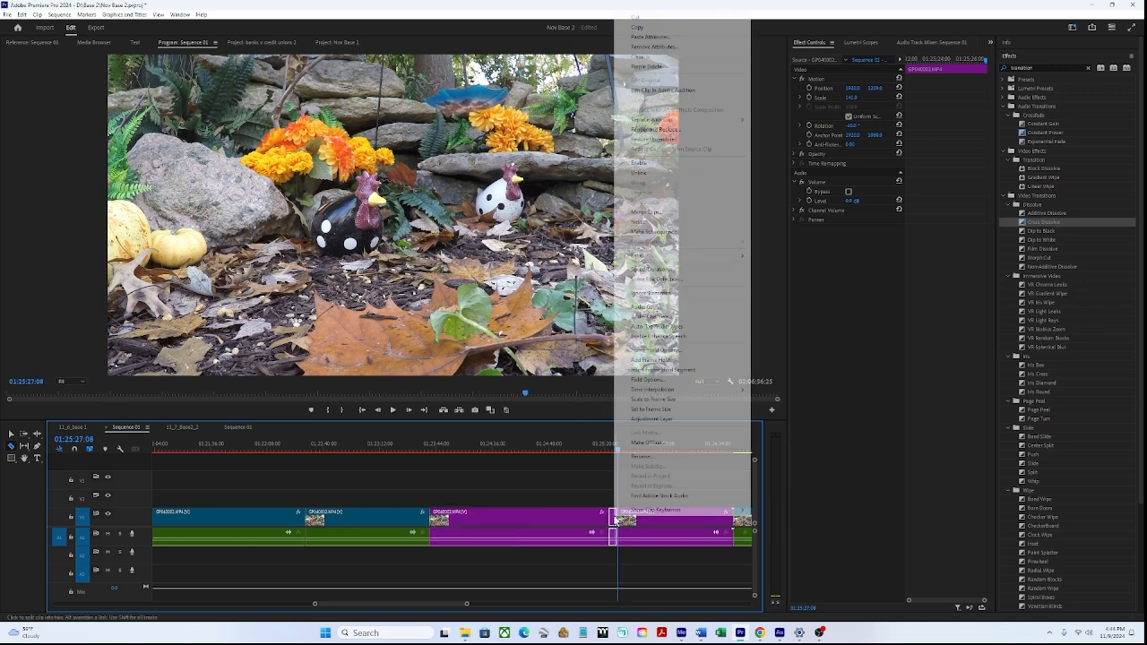
{"action": "left_click", "coordinate": [670, 66]}
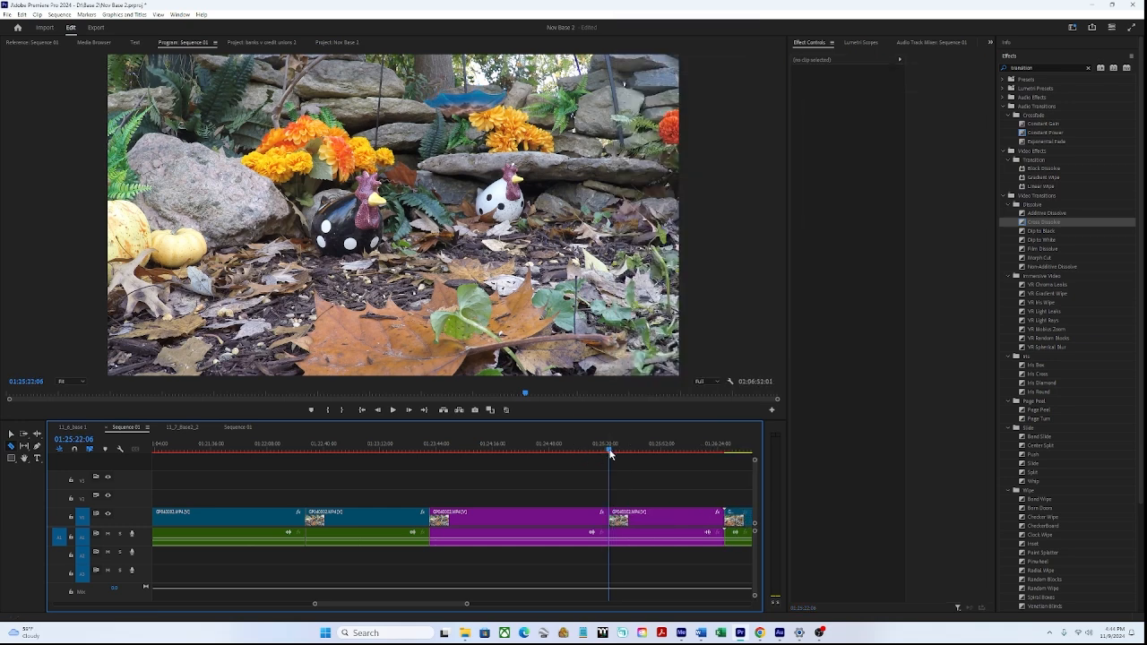
Step: Cut the last purple clip at about 01:25:30, and preview the footage after the cut up to 01:25:38:01
{"action": "left_click_drag", "start_coordinate": [609, 454], "coordinate": [624, 461]}
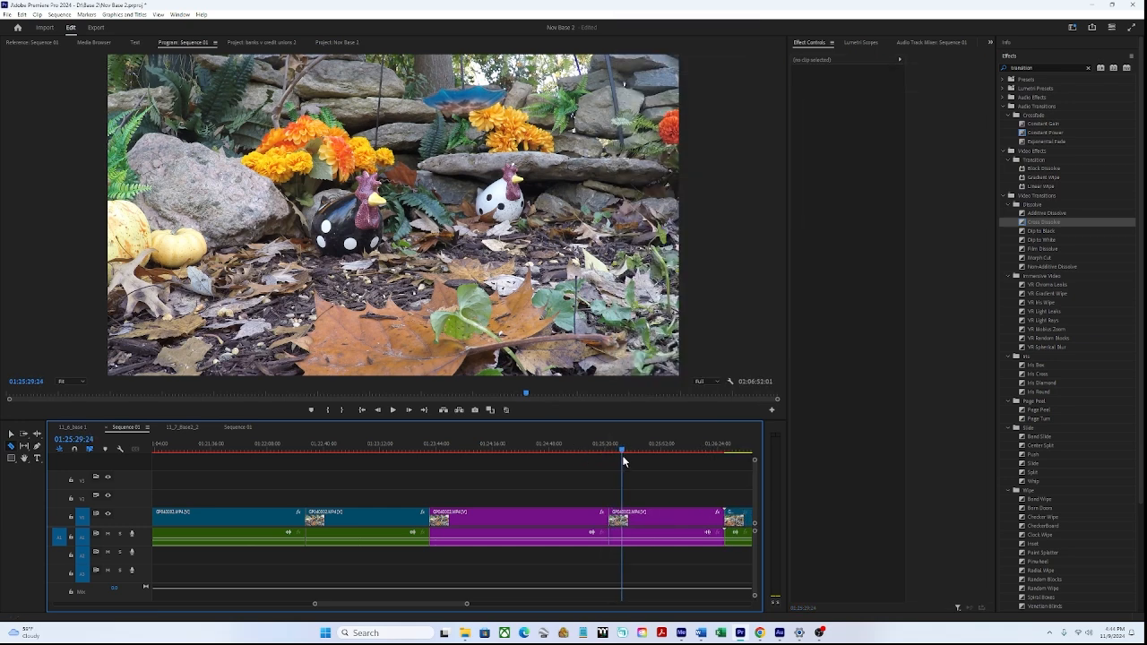
{"action": "left_click", "coordinate": [624, 511]}
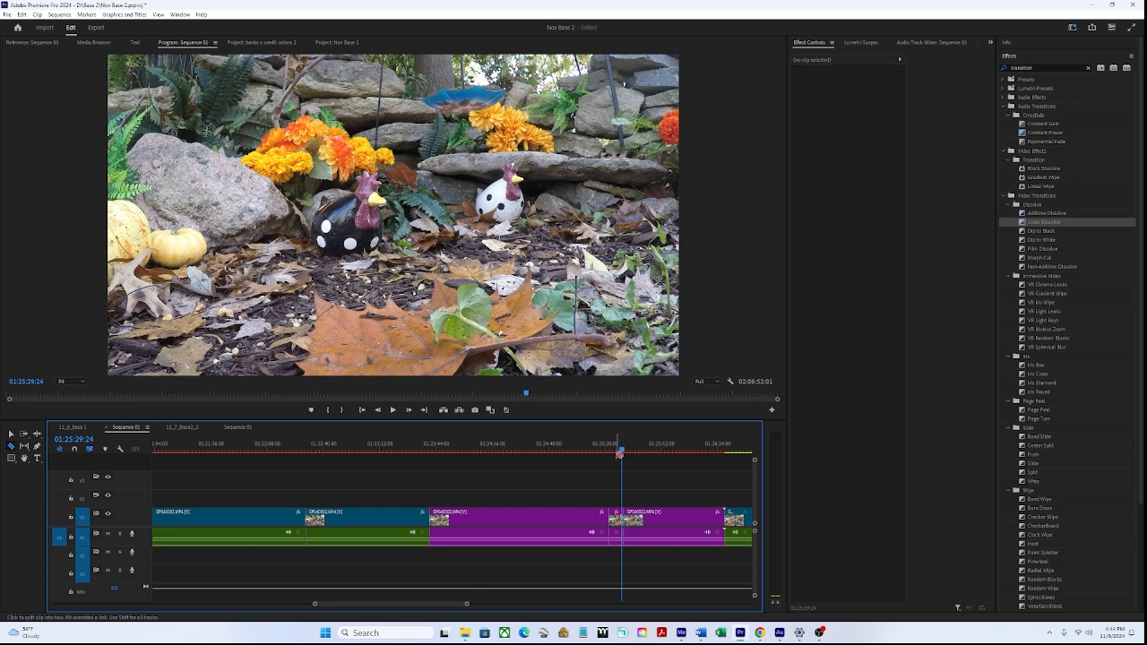
{"action": "left_click_drag", "start_coordinate": [622, 454], "coordinate": [634, 526]}
{"action": "key", "text": "c"}
{"action": "key", "text": "space"}
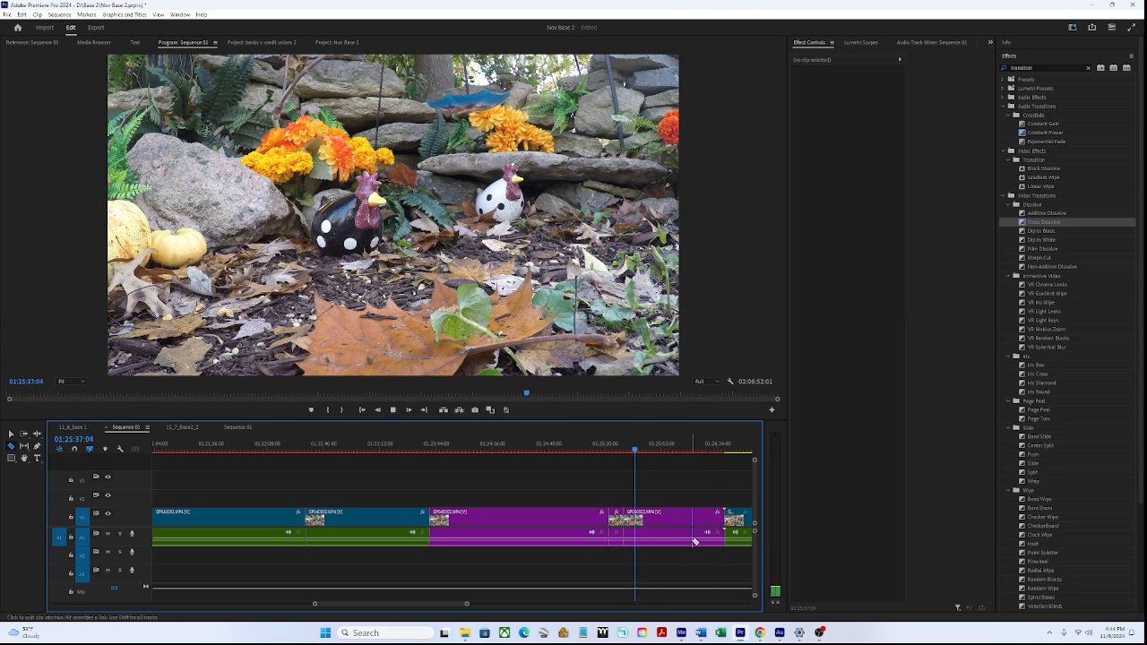
{"action": "key", "text": "space"}
Step: Unlink video and audio of the purple clip after the last cut, and delete only its video part
{"action": "right_click", "coordinate": [660, 529]}
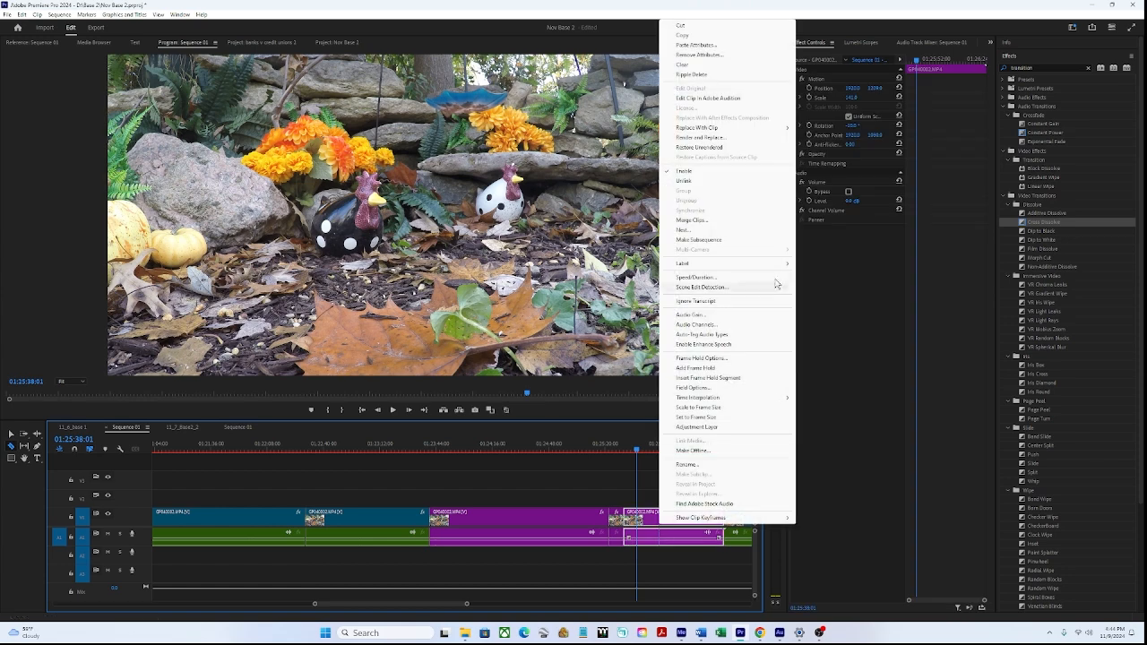
{"action": "left_click", "coordinate": [690, 184]}
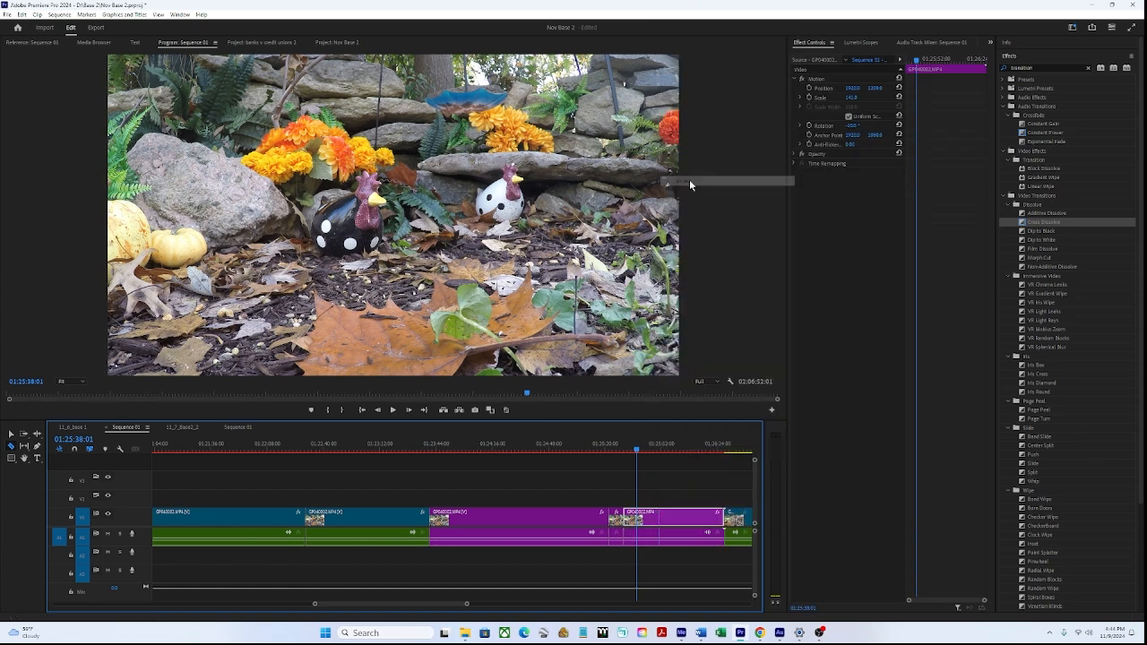
{"action": "right_click", "coordinate": [641, 522]}
{"action": "left_click", "coordinate": [671, 131]}
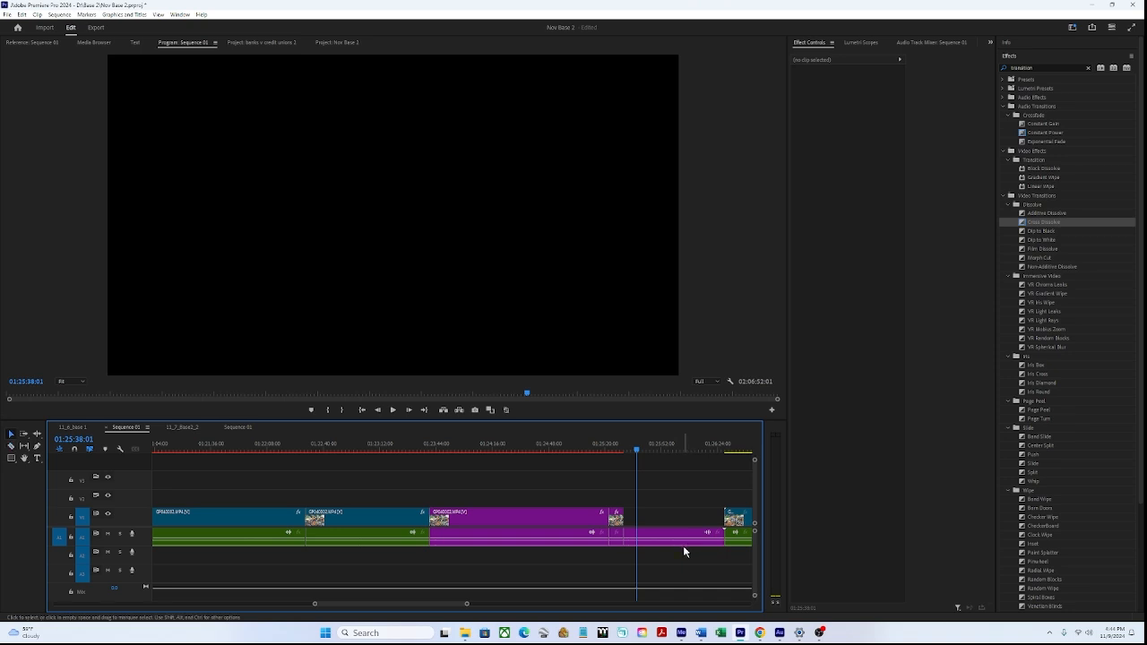
Step: Move the detached purple audio clip to track A2 beneath the earlier clips, and ripple delete the gap it leaves
{"action": "key", "text": "v"}
{"action": "left_click_drag", "start_coordinate": [672, 535], "coordinate": [350, 557]}
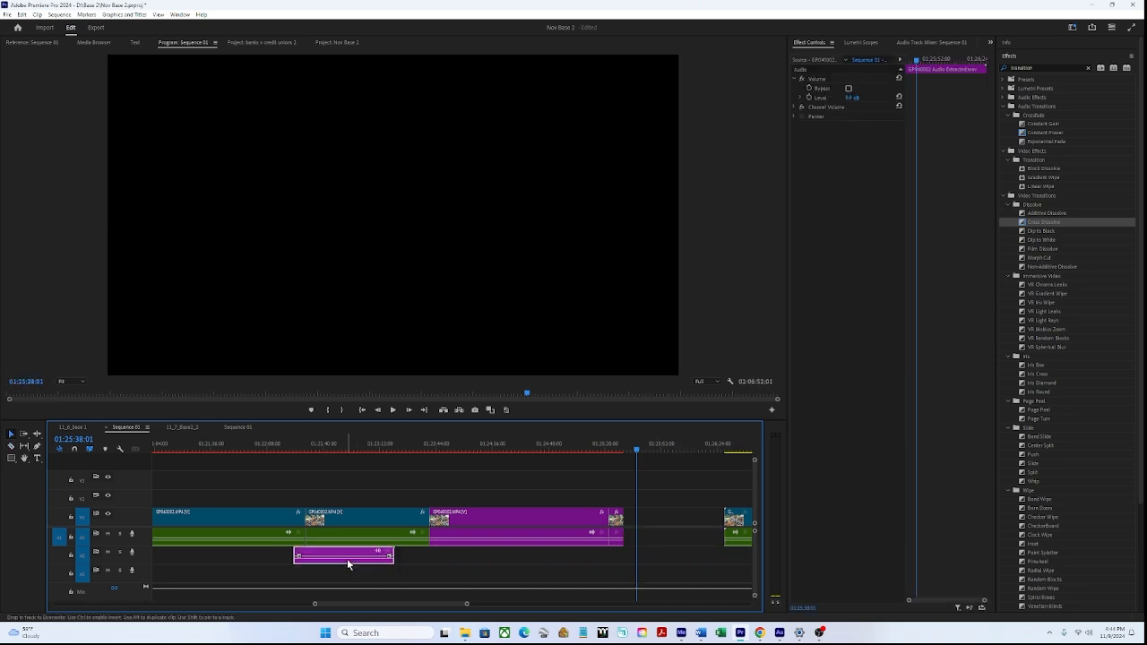
{"action": "right_click", "coordinate": [687, 519]}
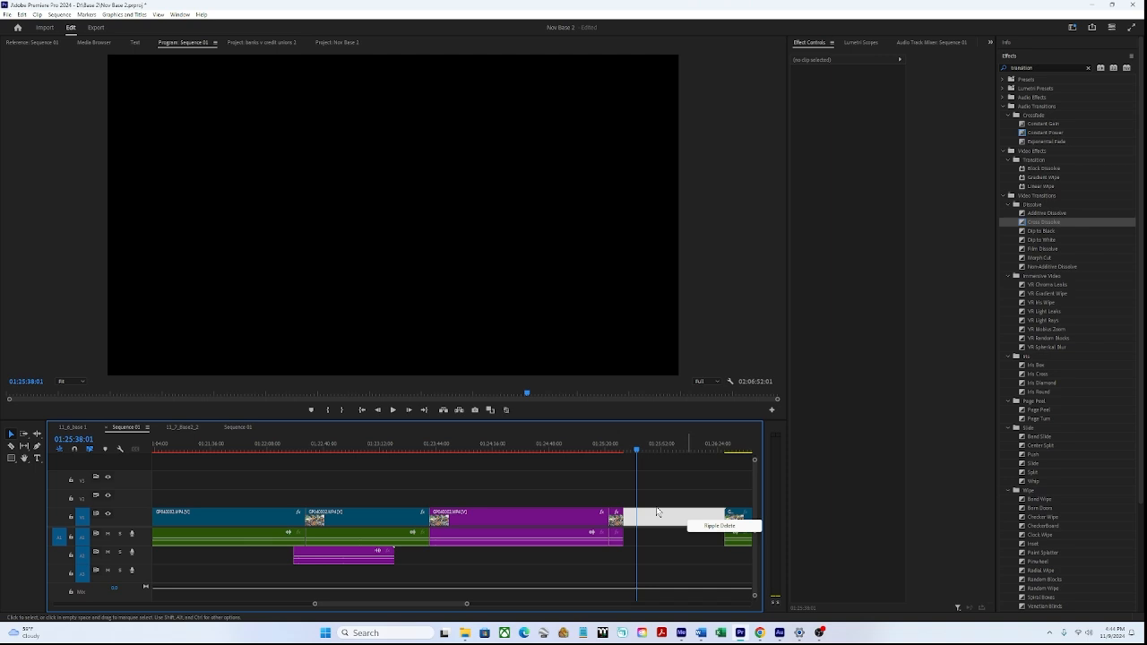
{"action": "left_click", "coordinate": [707, 525]}
Step: Reframe the blue clip starting at 01:25:30:17 by rotating it counter-clockwise, scaling it to 141 and shifting its image down
{"action": "left_click", "coordinate": [624, 445]}
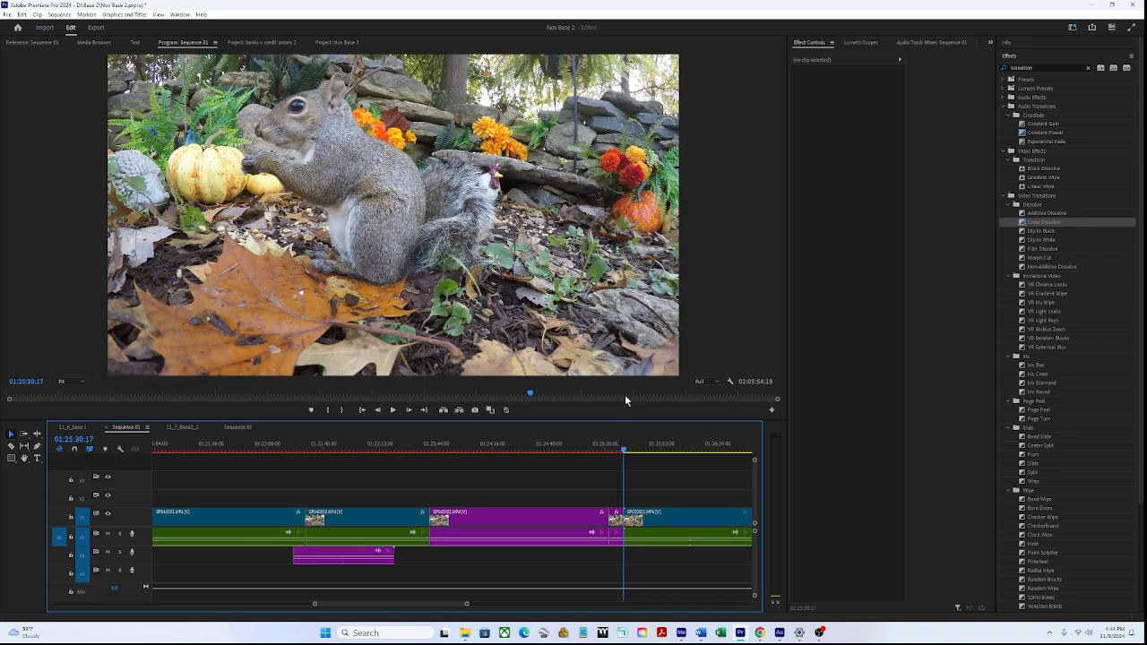
{"action": "left_click", "coordinate": [678, 517]}
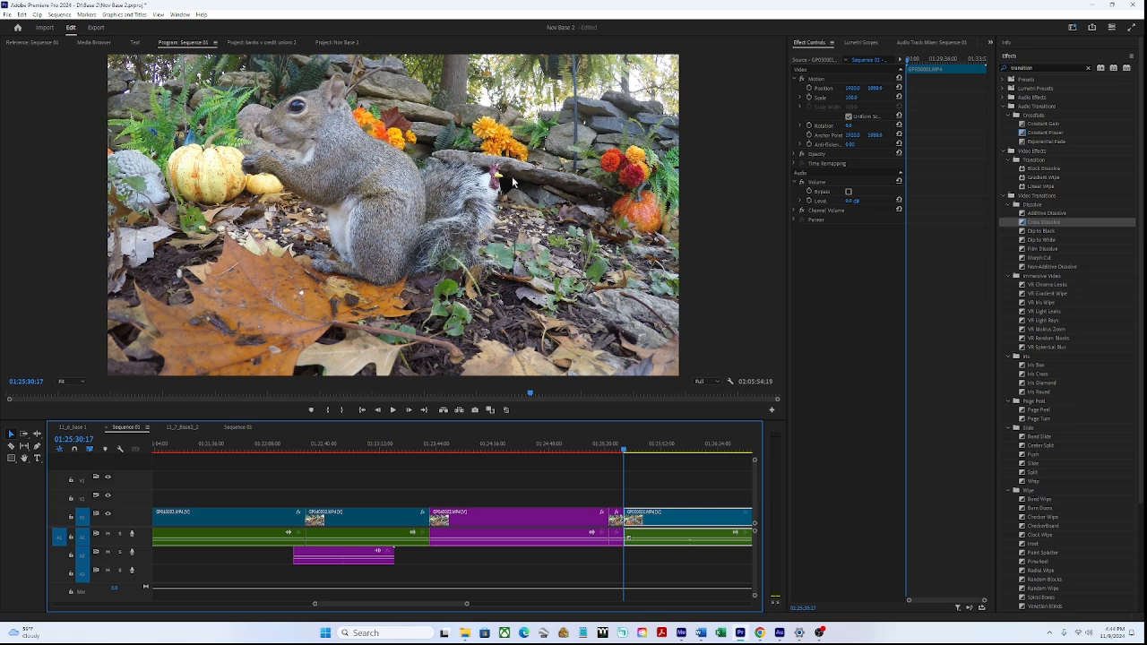
{"action": "left_click", "coordinate": [856, 125]}
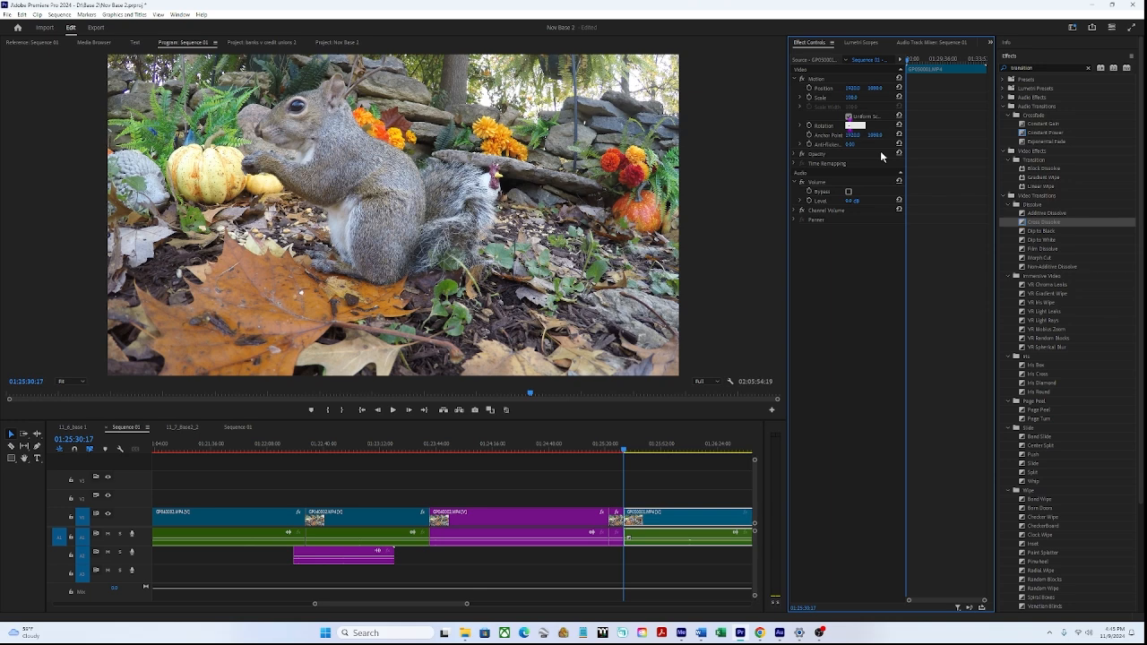
{"action": "key", "text": "Return"}
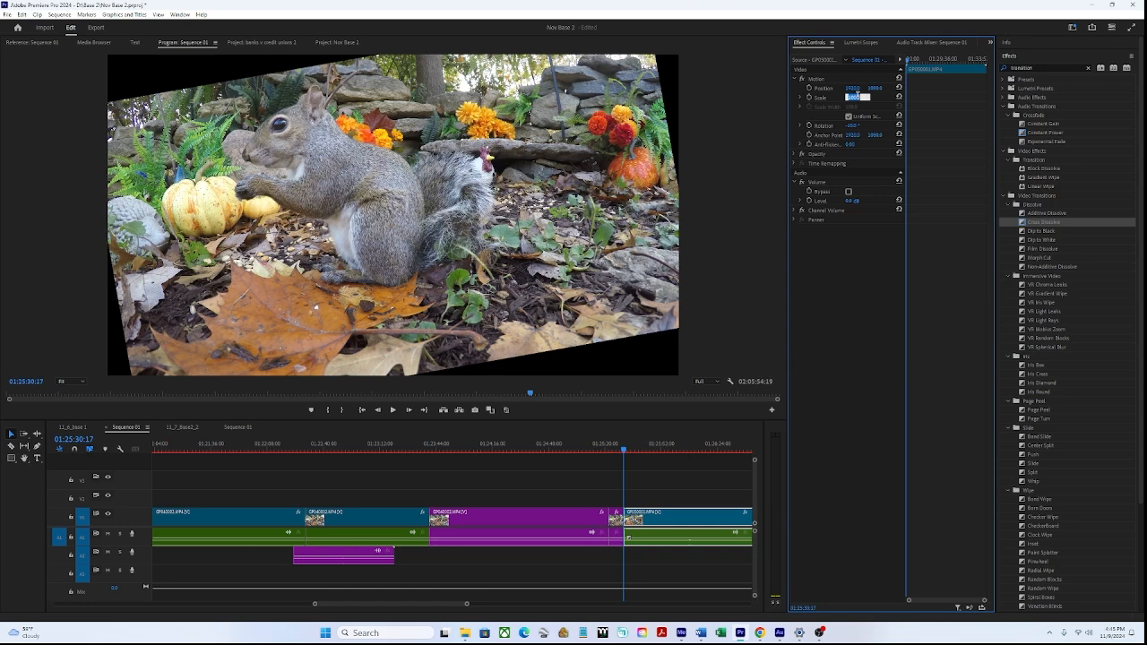
{"action": "key", "text": "Return"}
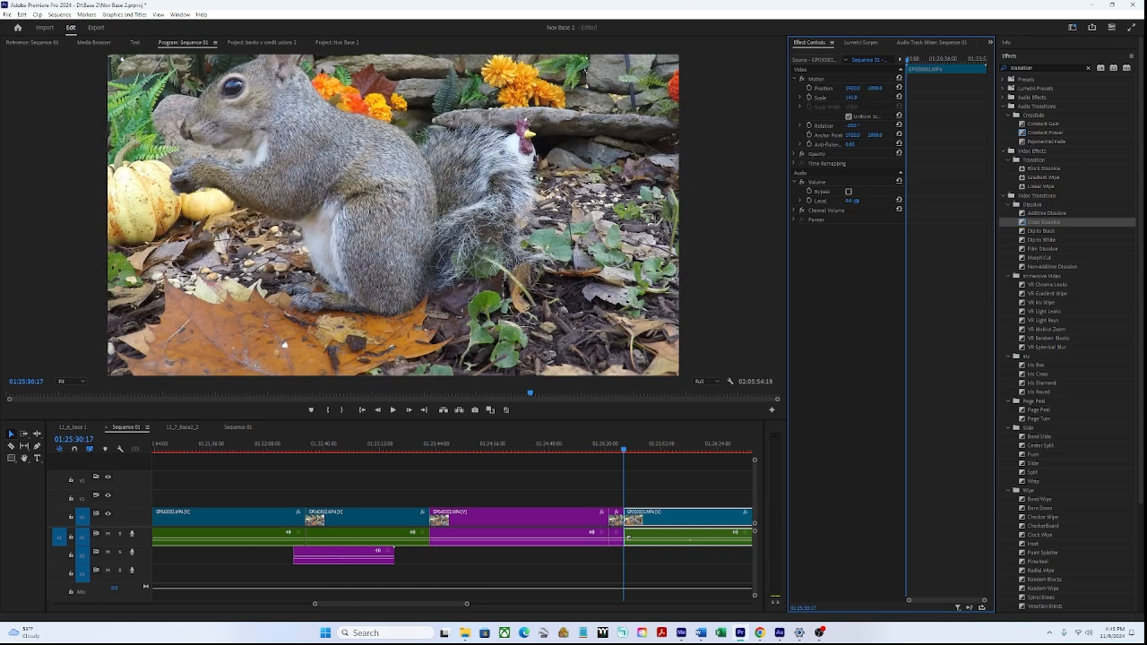
{"action": "left_click_drag", "start_coordinate": [284, 343], "coordinate": [284, 364]}
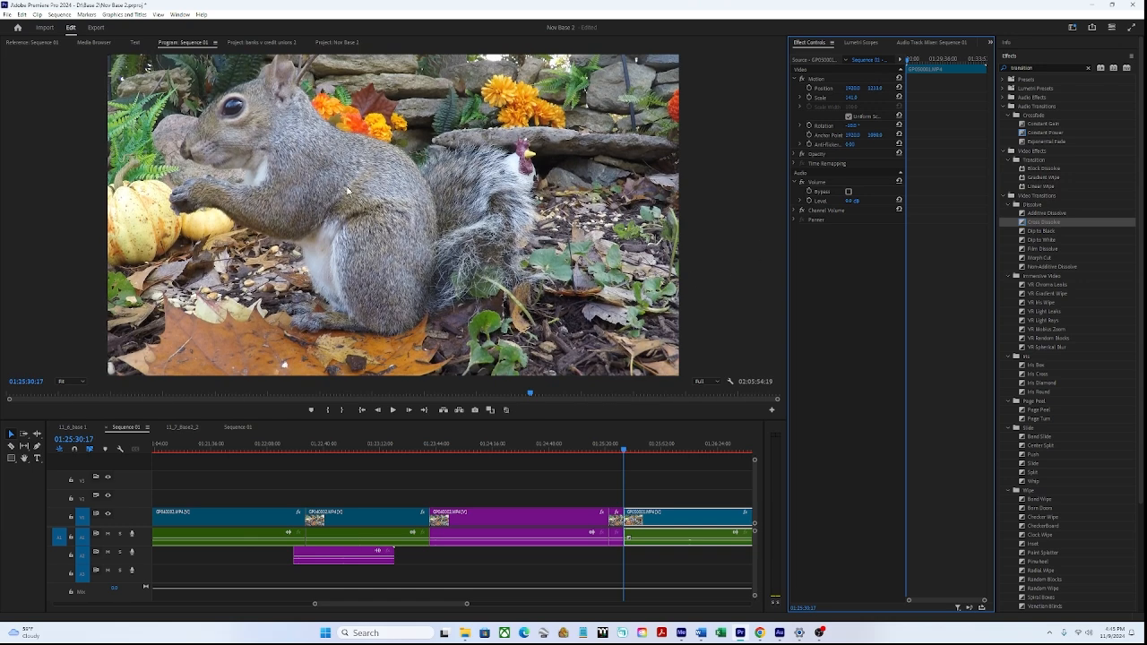
Step: Split the reframed blue clip at 01:26:10:28 and 01:26:26:13, and ripple delete the piece between the cuts
{"action": "left_click_drag", "start_coordinate": [623, 453], "coordinate": [687, 467]}
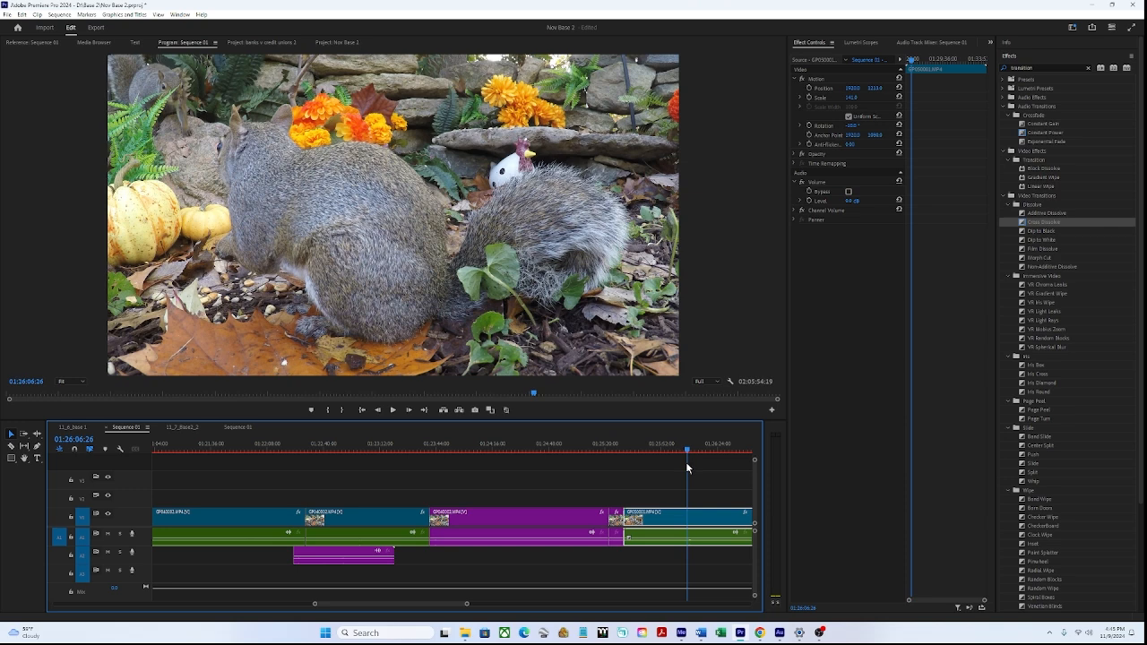
{"action": "left_click_drag", "start_coordinate": [687, 467], "coordinate": [694, 510]}
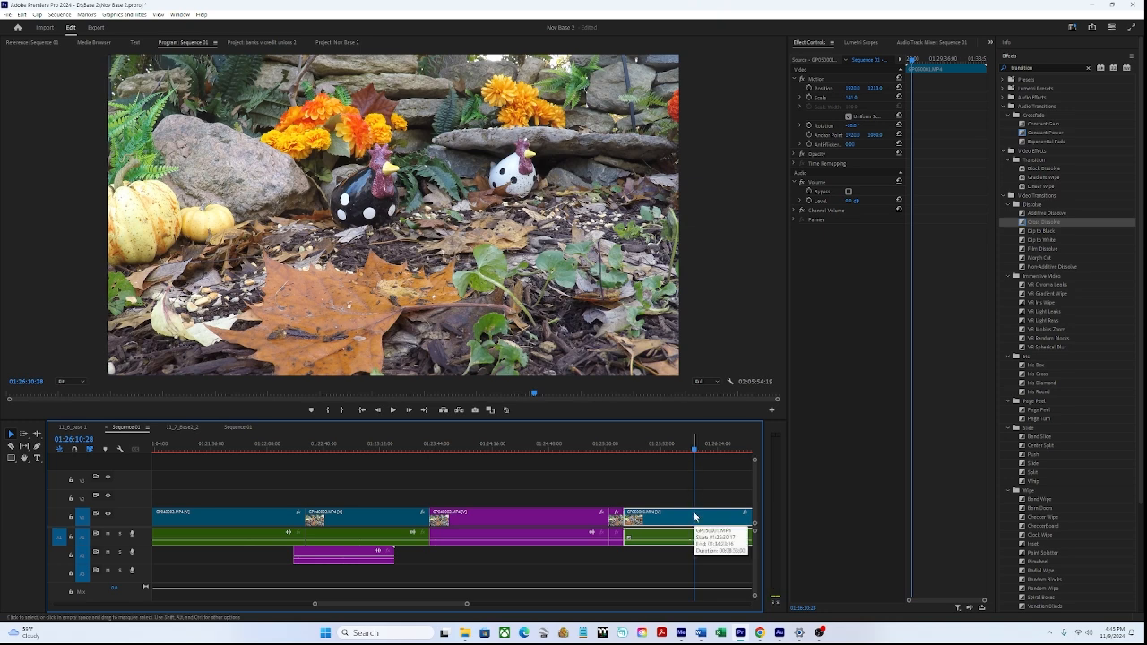
{"action": "key", "text": "c"}
{"action": "left_click", "coordinate": [694, 517]}
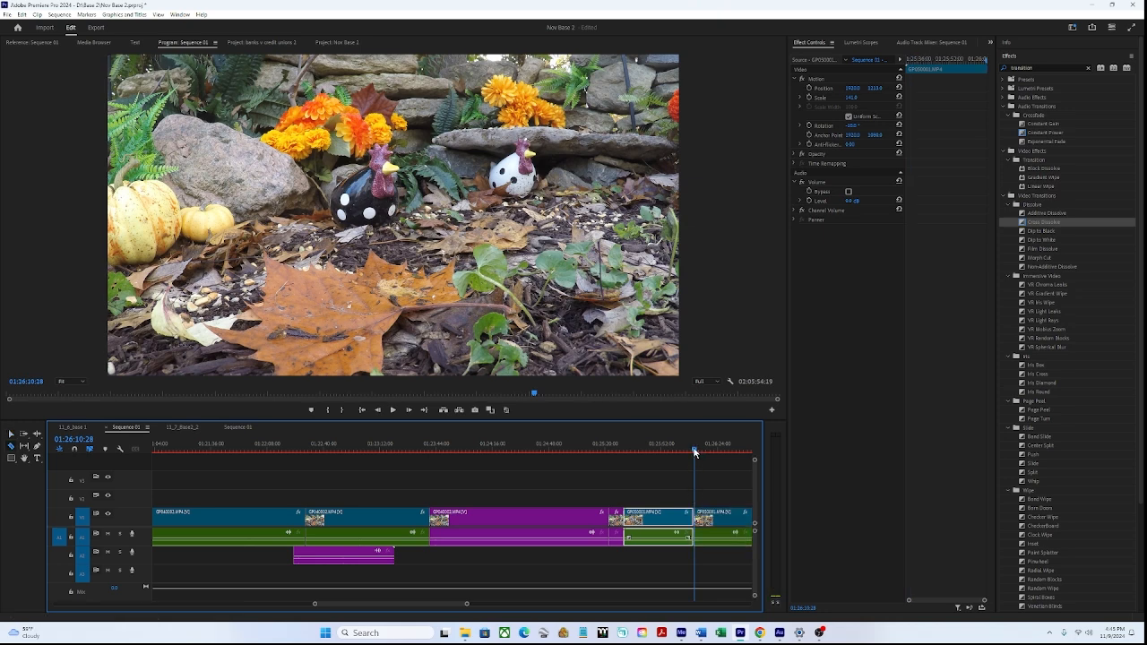
{"action": "left_click_drag", "start_coordinate": [694, 452], "coordinate": [721, 462]}
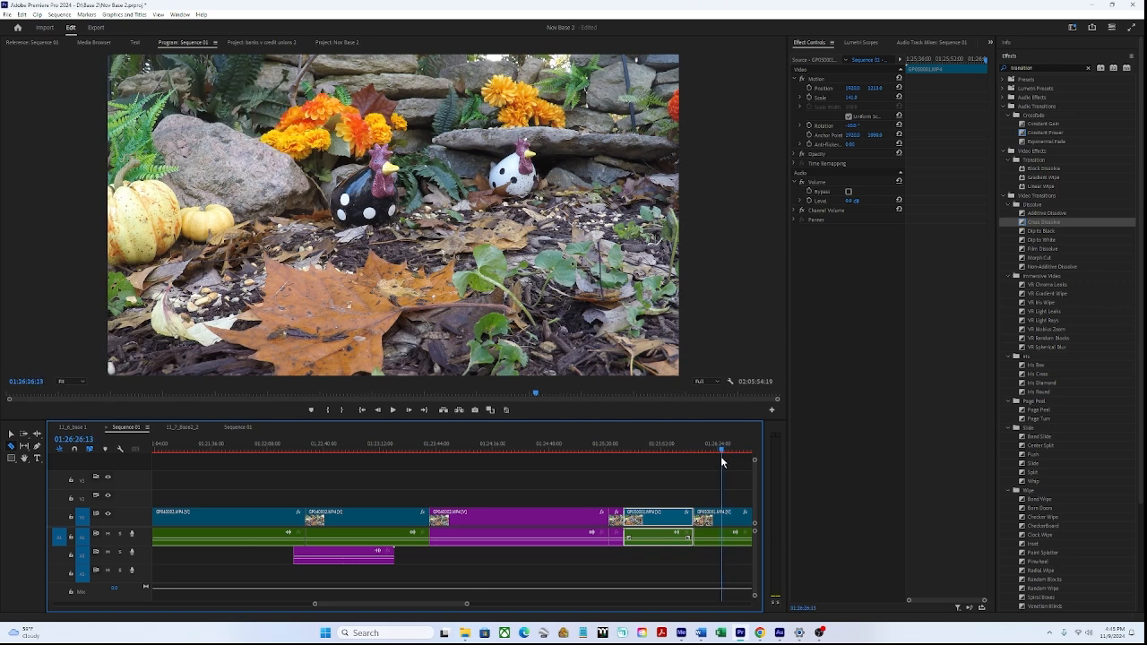
{"action": "right_click", "coordinate": [712, 519]}
{"action": "left_click", "coordinate": [743, 68]}
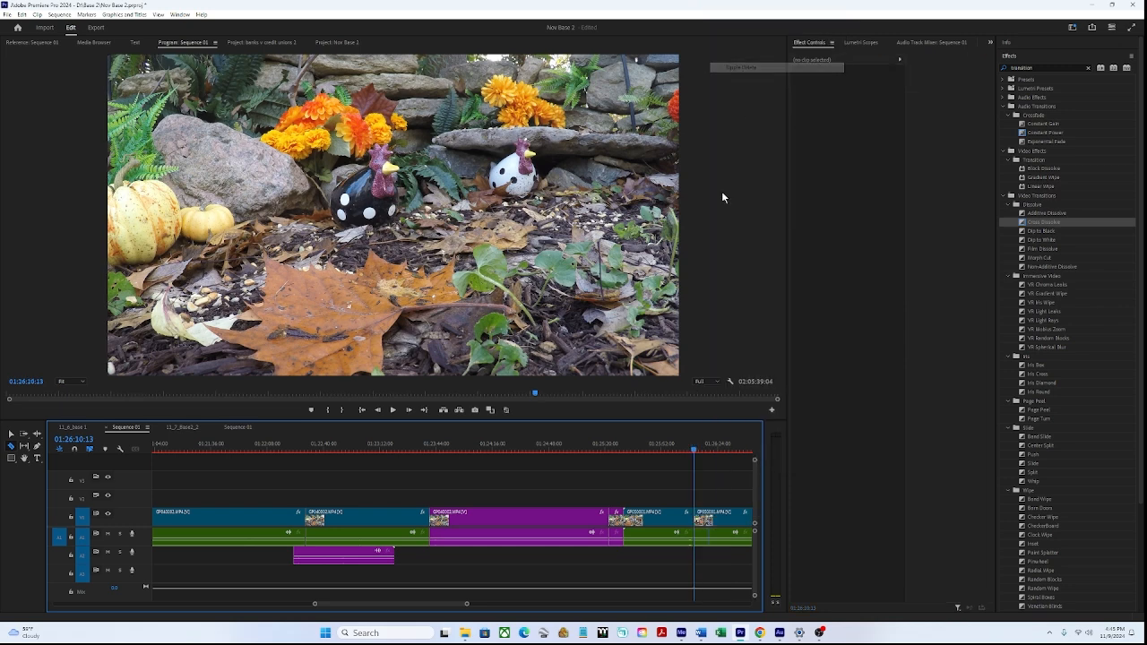
Step: Cut out the empty footage from about 01:26:17 to 01:27:35:00 in the blue clip with a ripple delete
{"action": "left_click_drag", "start_coordinate": [694, 451], "coordinate": [707, 456]}
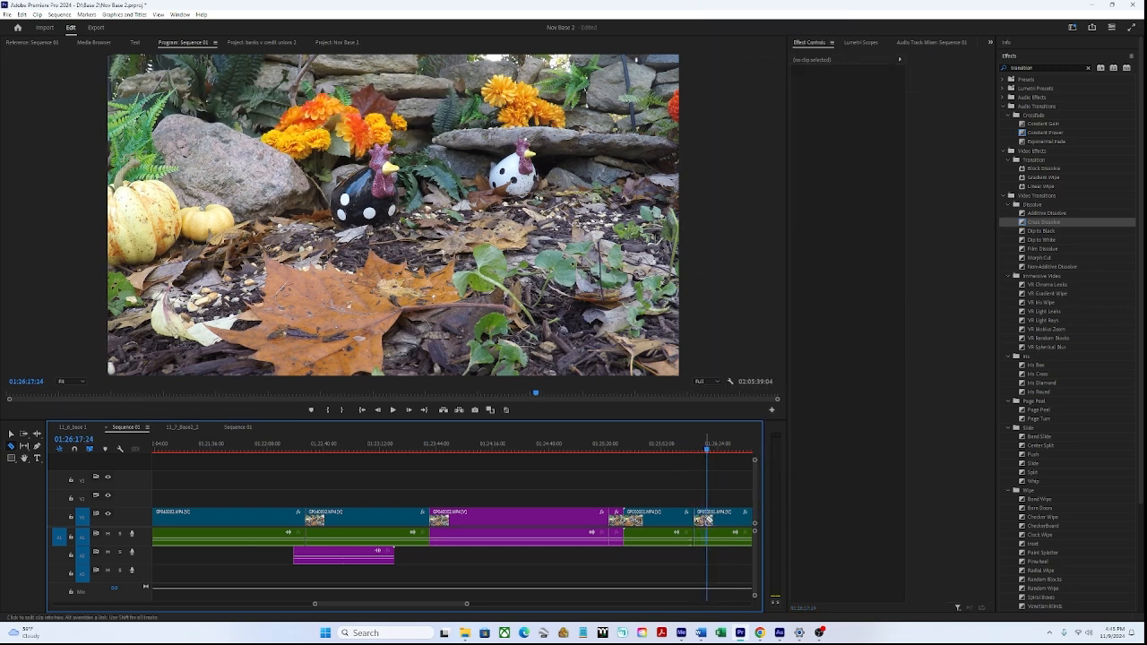
{"action": "left_click_drag", "start_coordinate": [707, 453], "coordinate": [475, 499]}
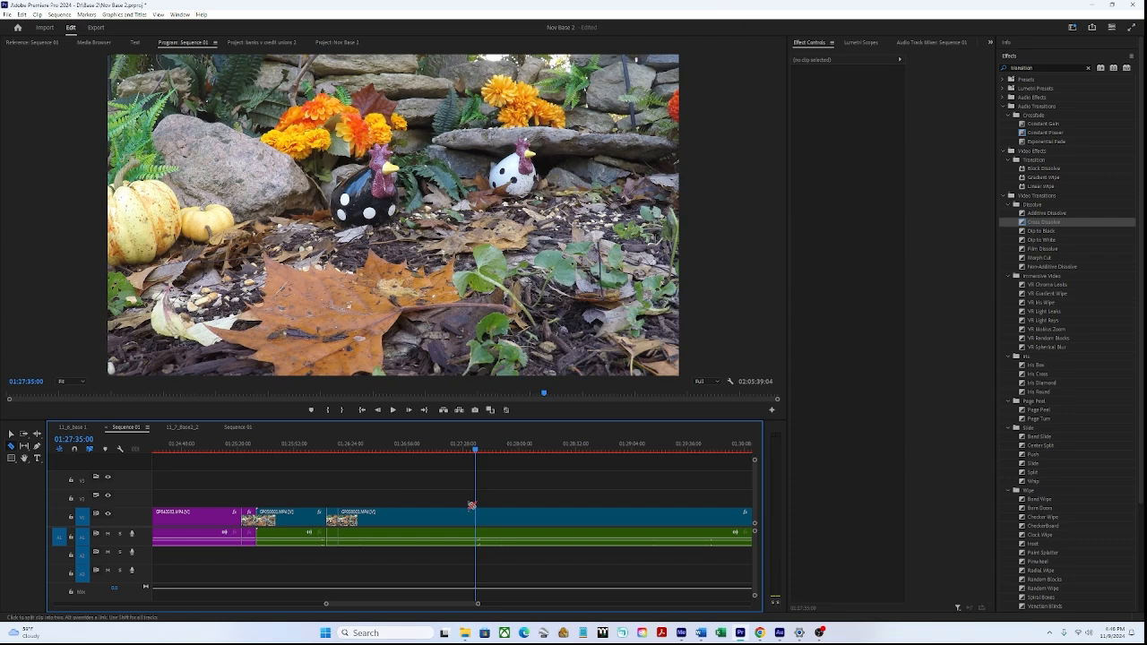
{"action": "left_click", "coordinate": [435, 519]}
{"action": "right_click", "coordinate": [435, 522]}
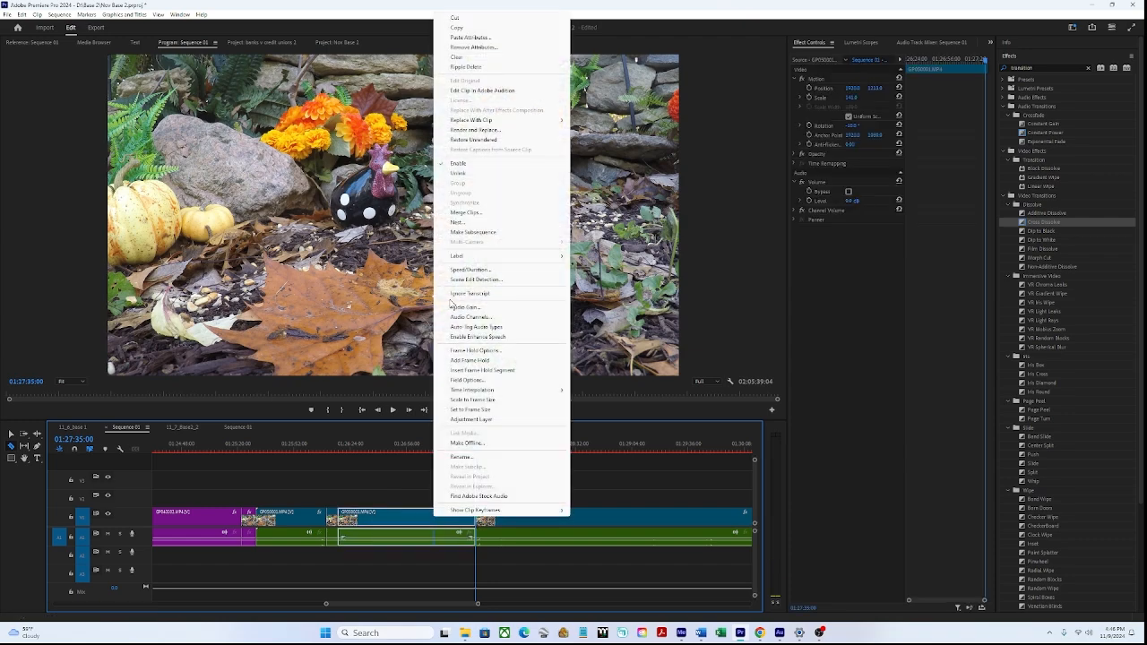
{"action": "left_click", "coordinate": [460, 67]}
Step: Split the remaining blue clip at about 01:26:23 and 01:26:43:21, and ripple delete the section in between
{"action": "left_click", "coordinate": [344, 455]}
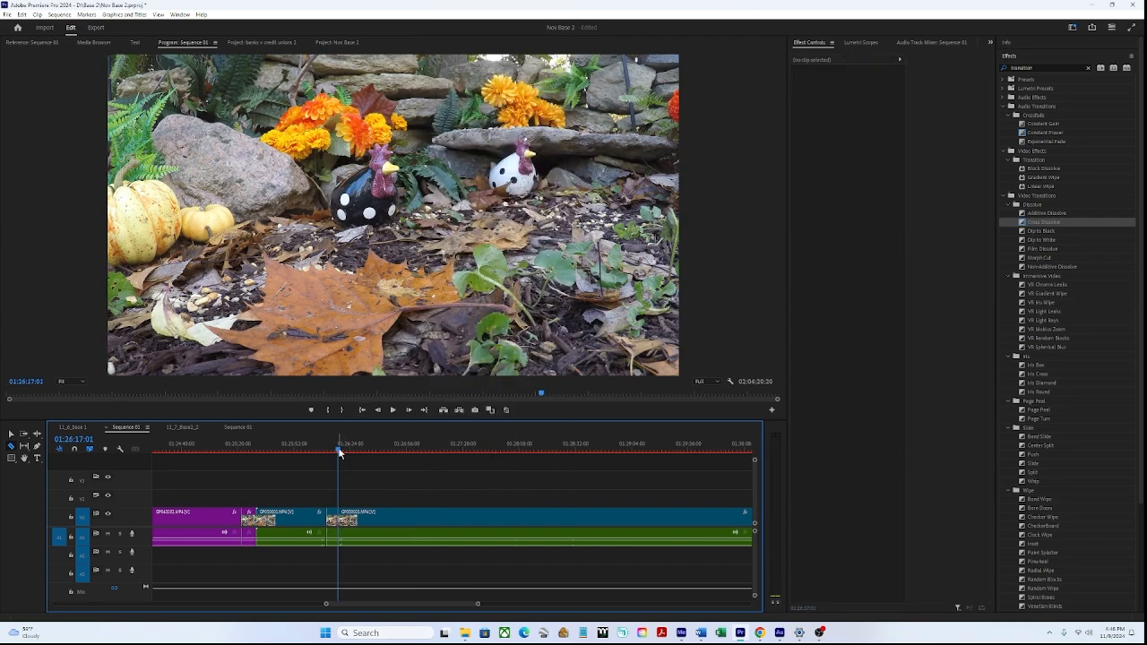
{"action": "left_click_drag", "start_coordinate": [345, 454], "coordinate": [350, 454]}
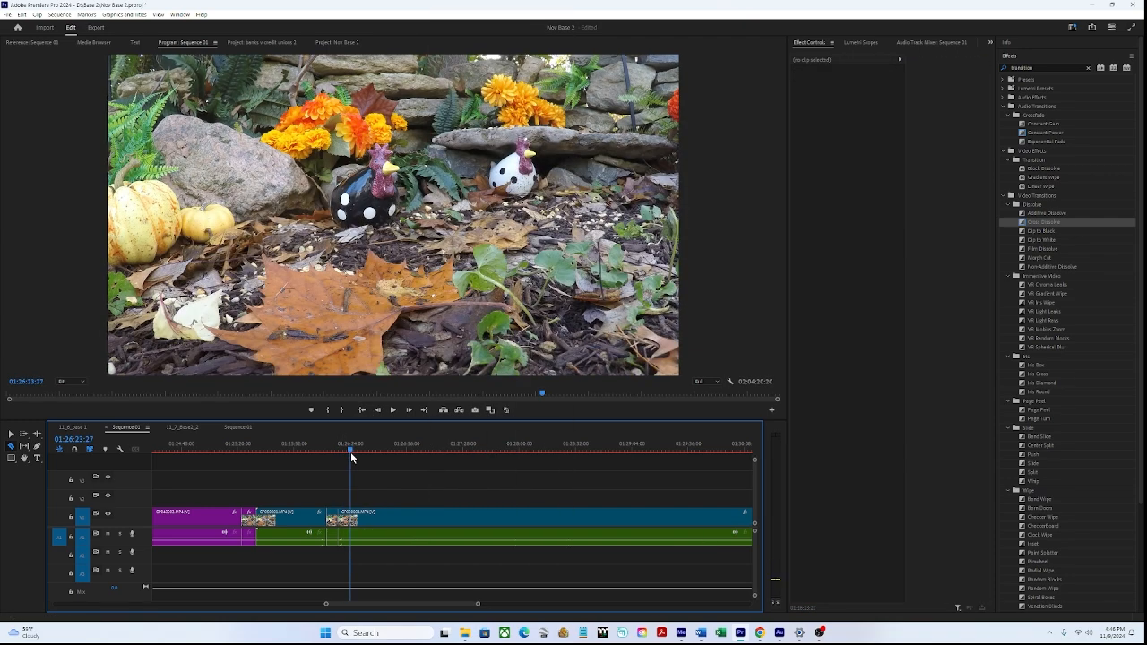
{"action": "left_click", "coordinate": [351, 517]}
{"action": "left_click_drag", "start_coordinate": [351, 454], "coordinate": [386, 474]}
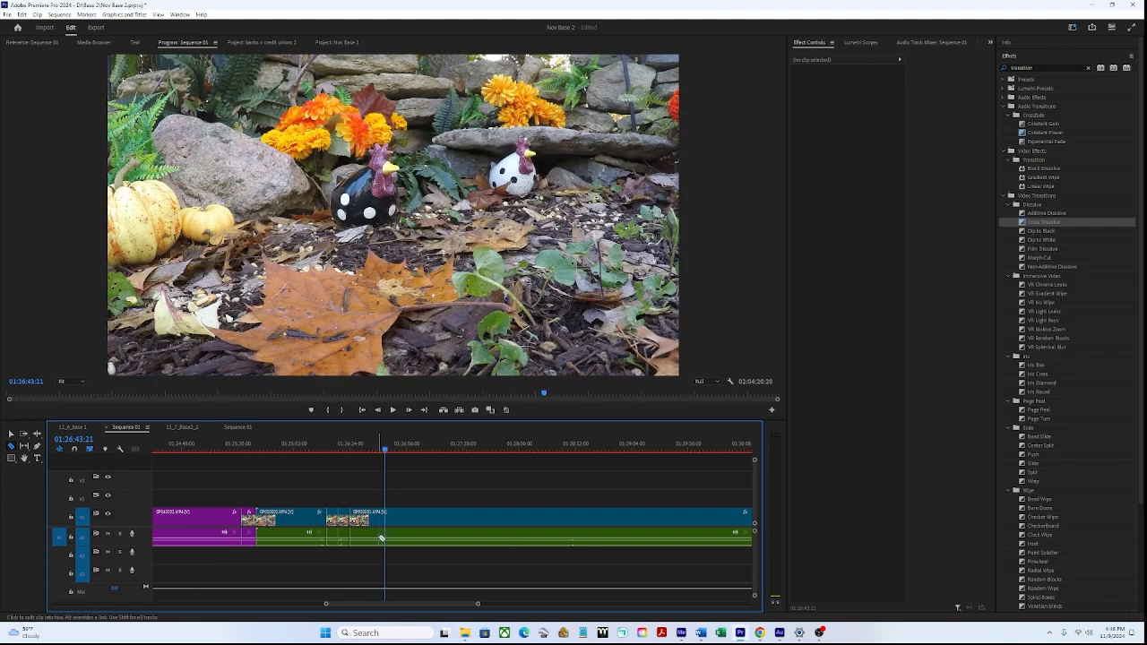
{"action": "left_click", "coordinate": [388, 517]}
{"action": "right_click", "coordinate": [375, 518]}
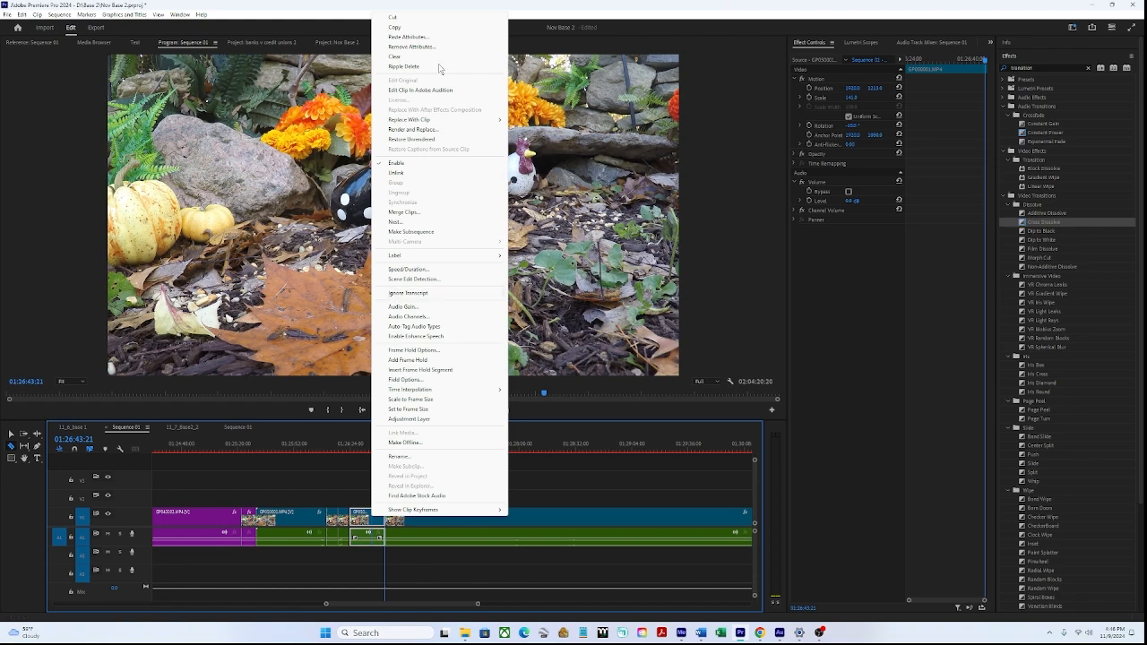
{"action": "left_click", "coordinate": [417, 68]}
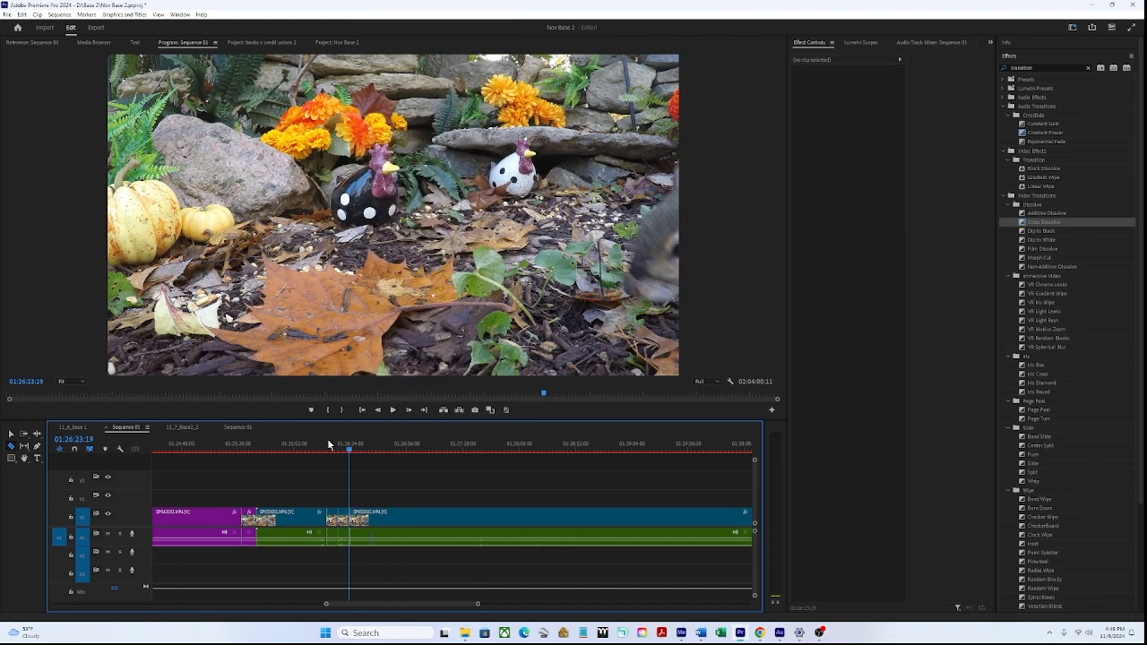
Step: Split the blue clip at 01:26:40:12 and 01:27:42:18, and ripple delete the piece between these cuts
{"action": "left_click_drag", "start_coordinate": [350, 454], "coordinate": [378, 464]}
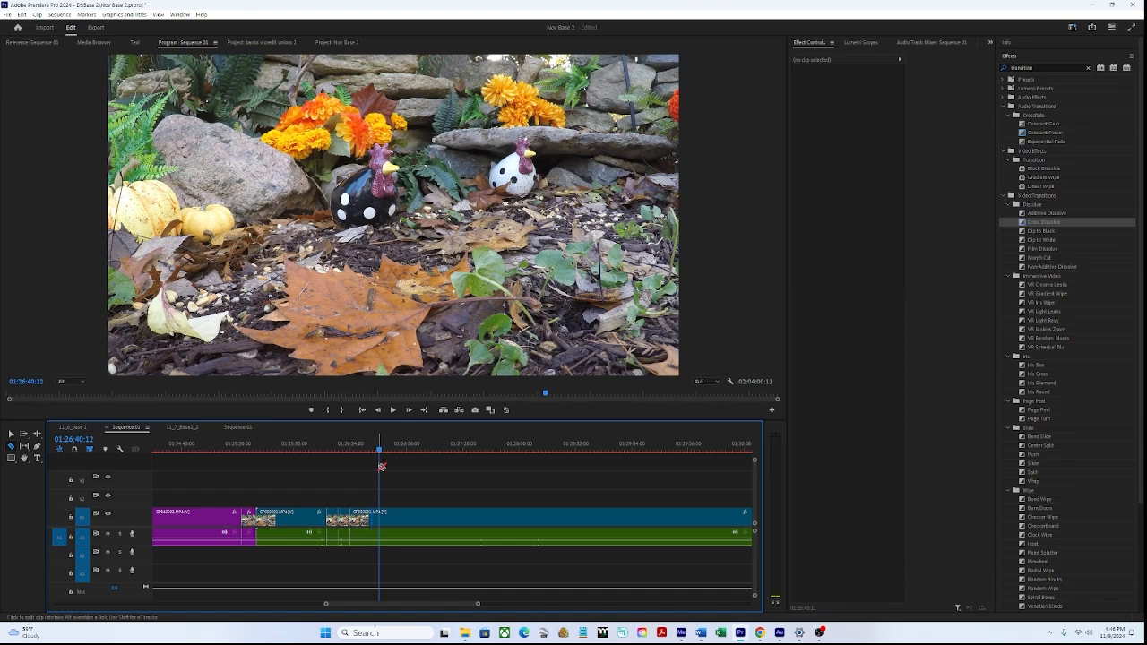
{"action": "left_click", "coordinate": [379, 523]}
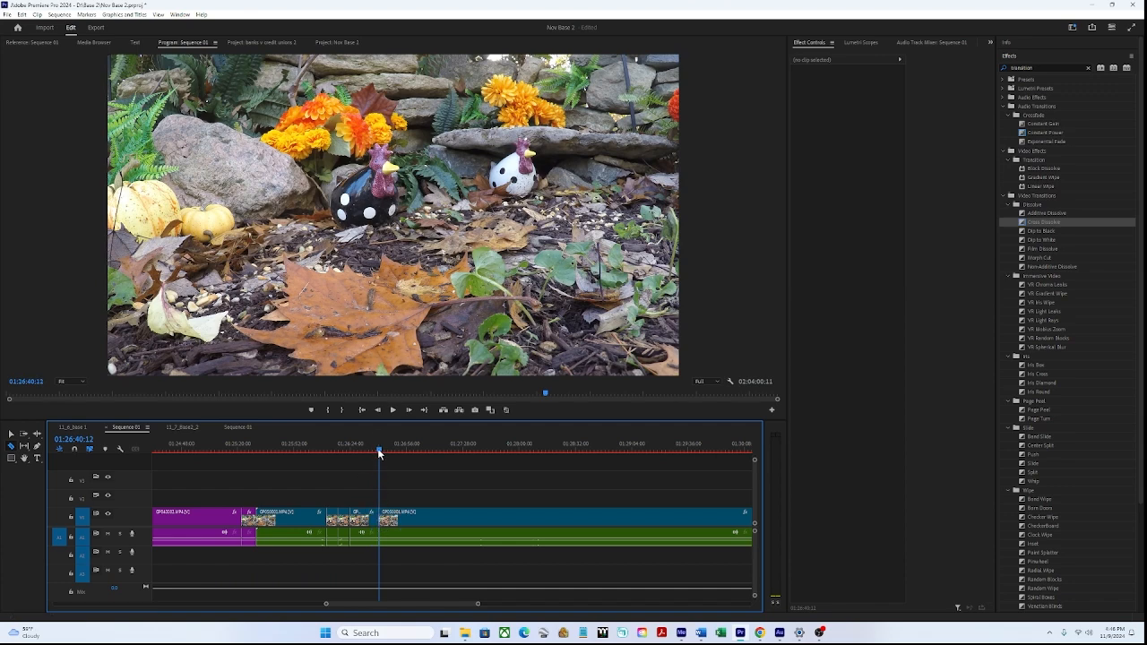
{"action": "mouse_move", "coordinate": [378, 453]}
{"action": "left_mouse_down"}
{"action": "mouse_move", "coordinate": [525, 478]}
{"action": "mouse_move", "coordinate": [460, 486]}
{"action": "mouse_move", "coordinate": [487, 488]}
{"action": "left_mouse_up"}
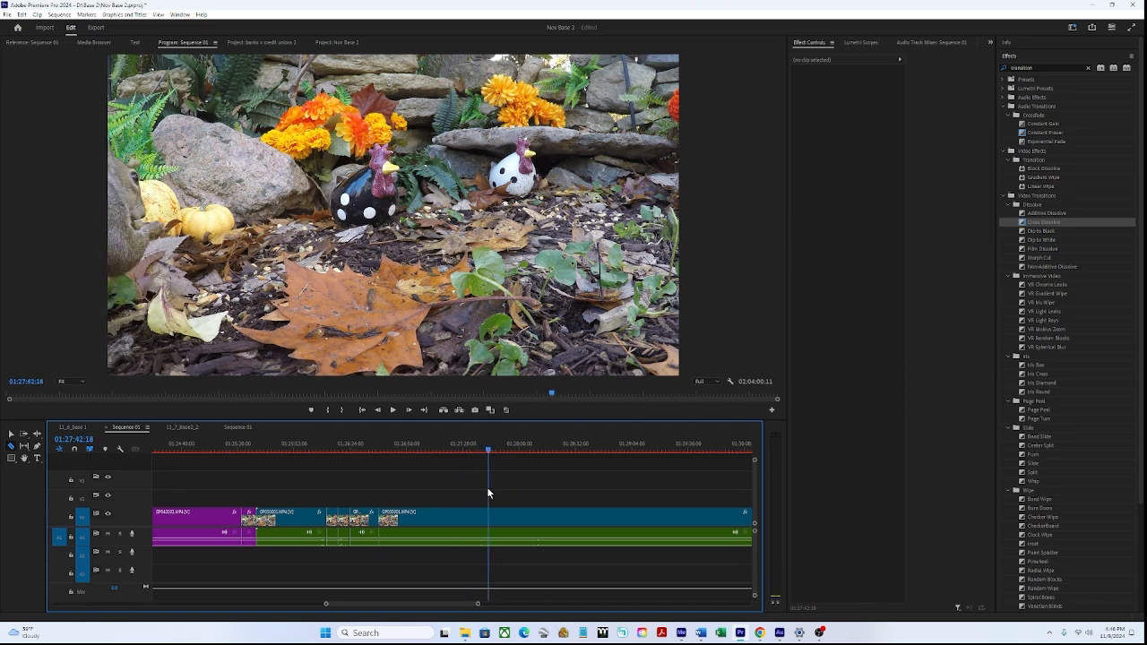
{"action": "right_click", "coordinate": [455, 517]}
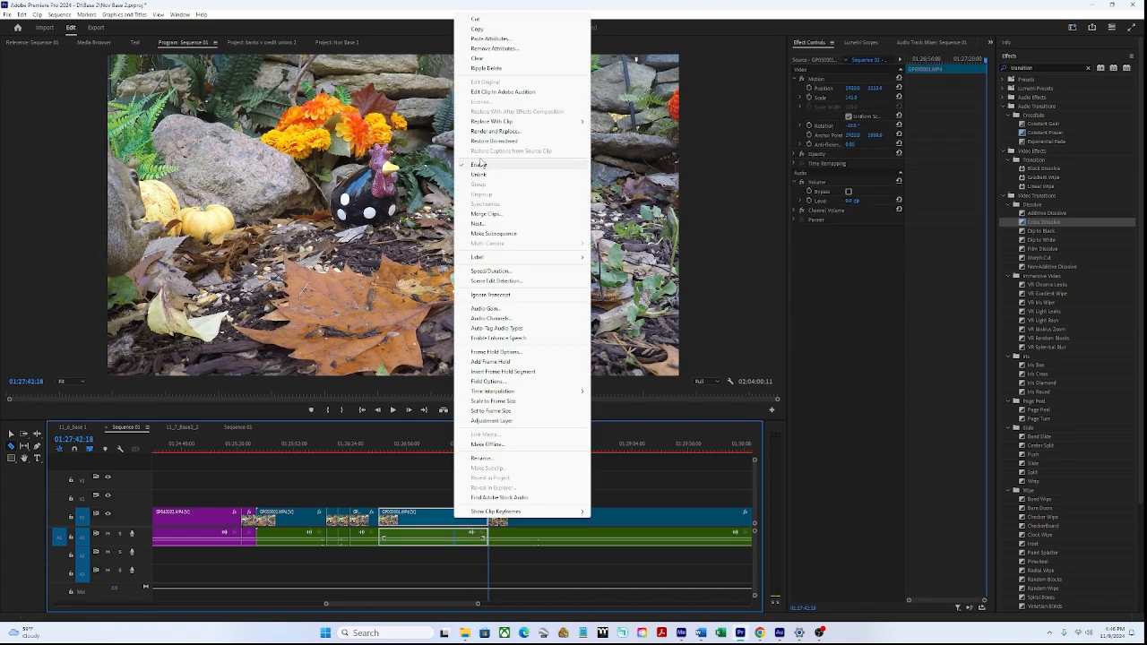
{"action": "left_click", "coordinate": [469, 205]}
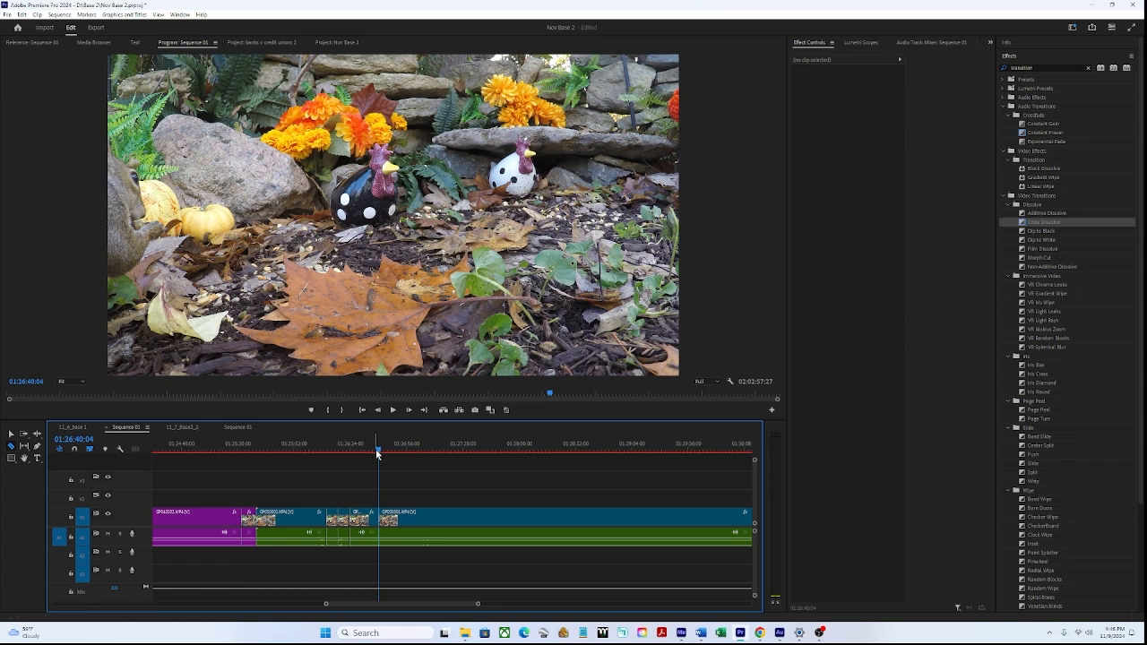
Step: Cut the blue clip at 01:29:41:06 and ripple delete the part from about 01:26:40 up to that cut
{"action": "left_click_drag", "start_coordinate": [378, 454], "coordinate": [696, 500]}
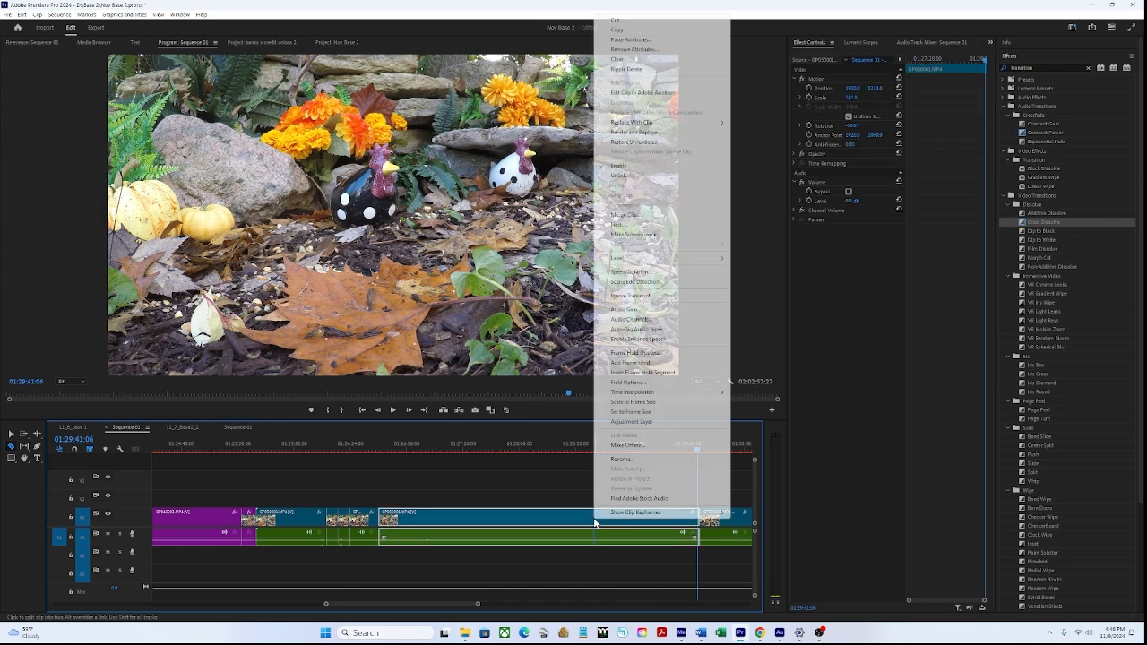
{"action": "right_click", "coordinate": [597, 516]}
{"action": "left_click", "coordinate": [627, 70]}
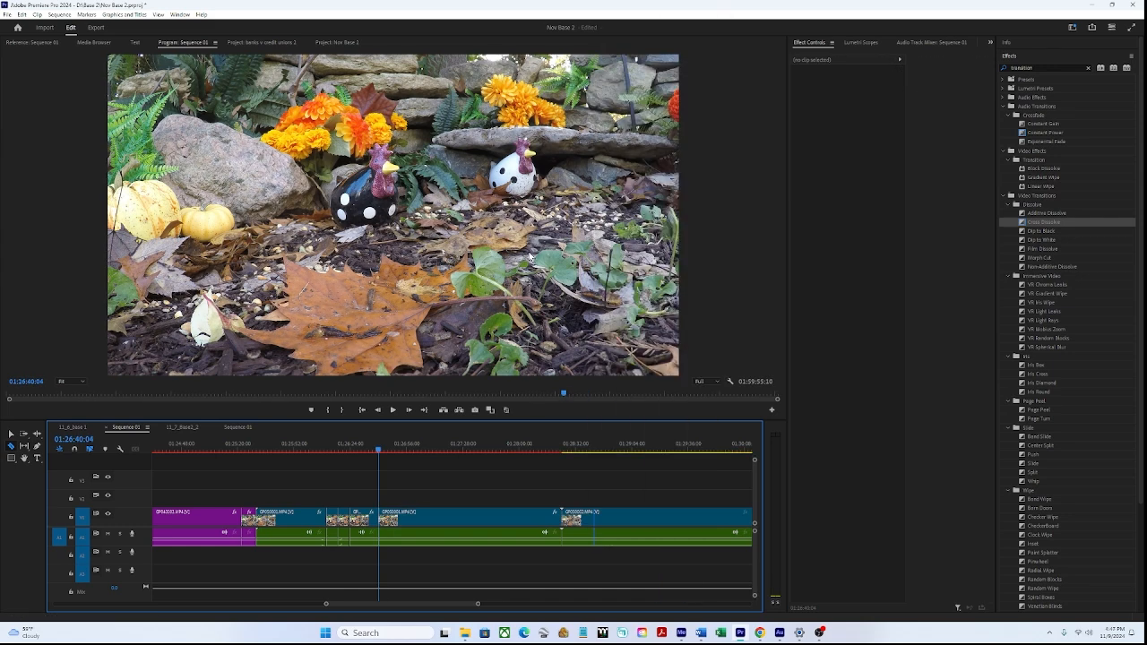
Step: Scan the rest of the zoomed-in blue clip up to the start of the next clip, and ripple delete that remainder
{"action": "left_click_drag", "start_coordinate": [378, 453], "coordinate": [564, 487]}
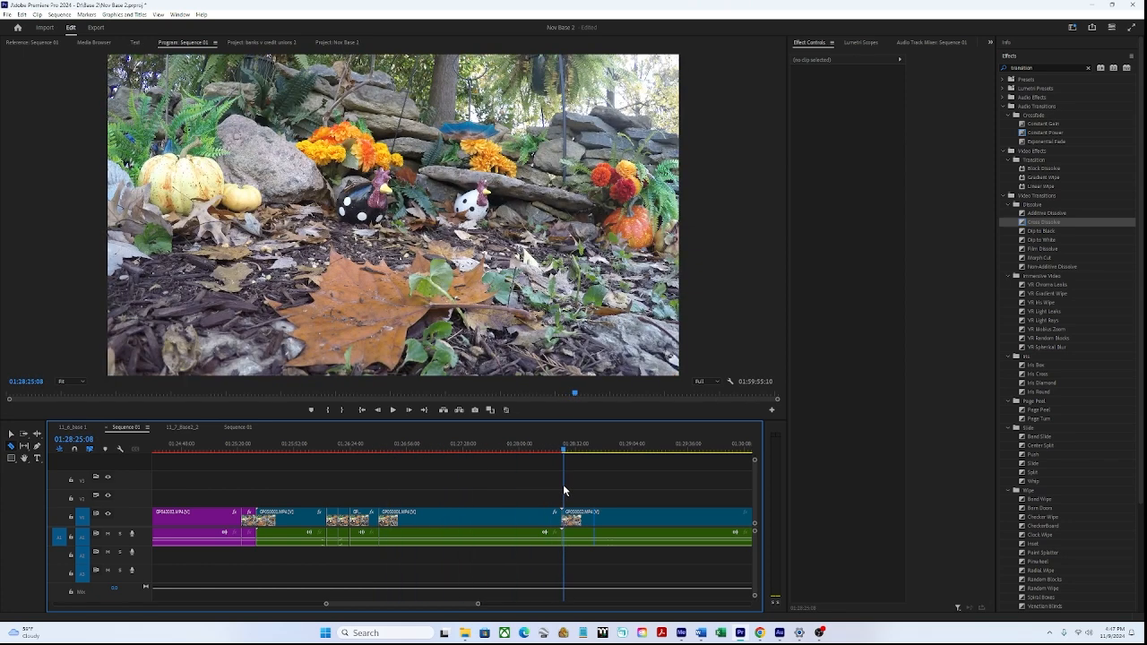
{"action": "right_click", "coordinate": [482, 532]}
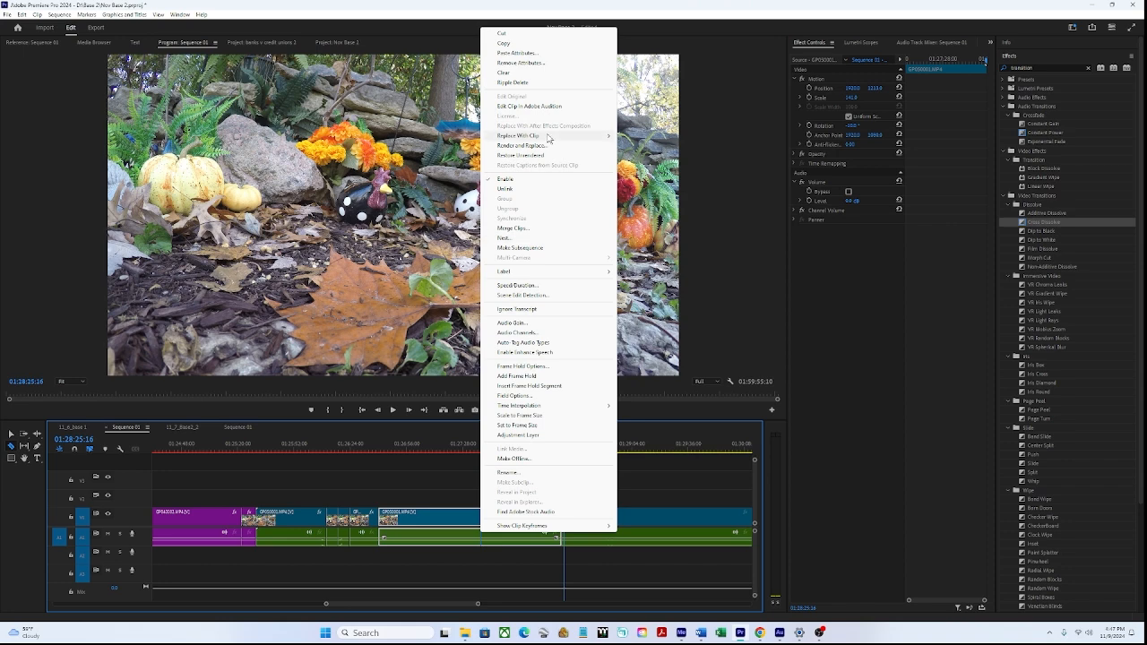
{"action": "left_click", "coordinate": [520, 83]}
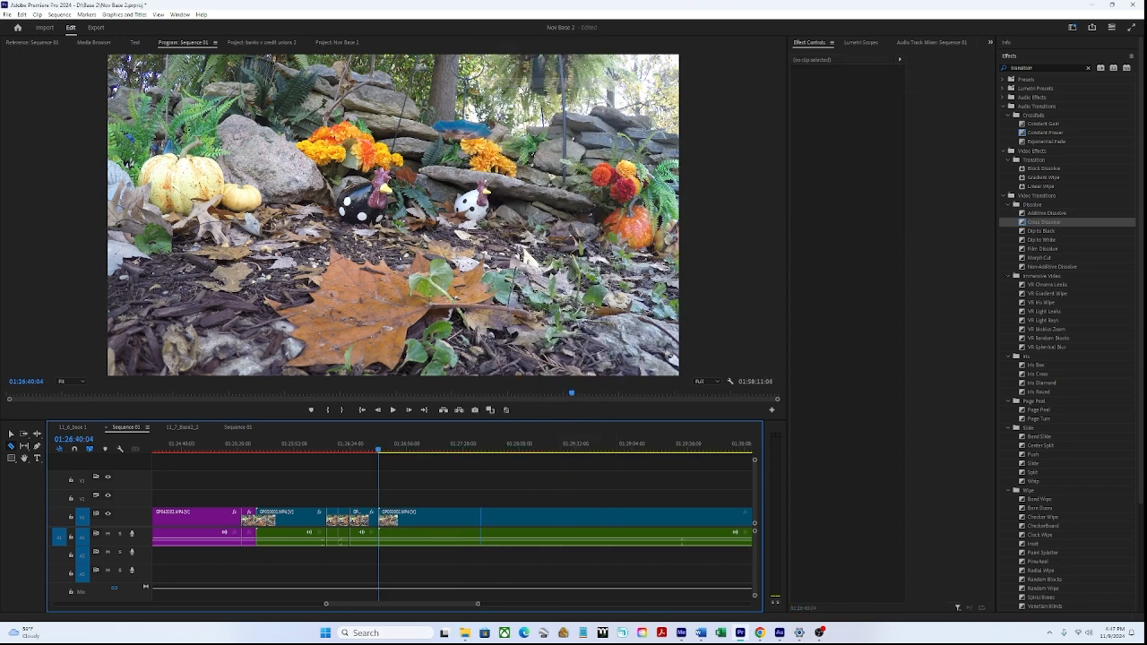
Step: Reframe the next clip at 01:26:40:04 with scale 141, a counter-clockwise rotation and a downward shift, and preview it to 01:26:56:12
{"action": "right_click", "coordinate": [431, 517]}
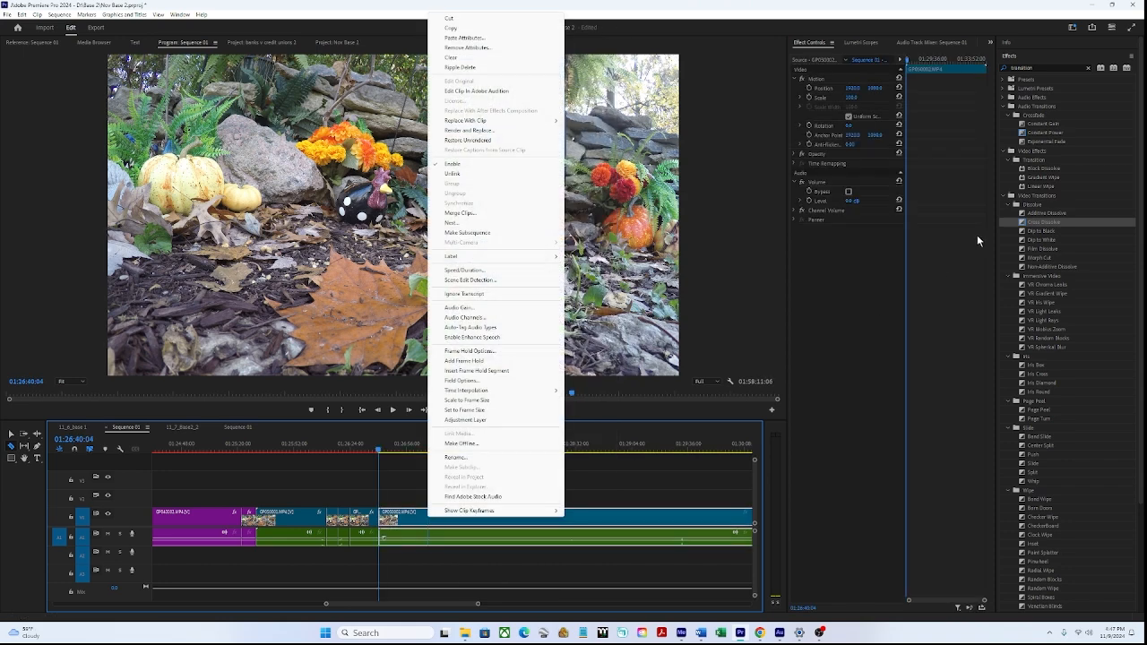
{"action": "left_click", "coordinate": [857, 95]}
{"action": "left_click", "coordinate": [856, 95]}
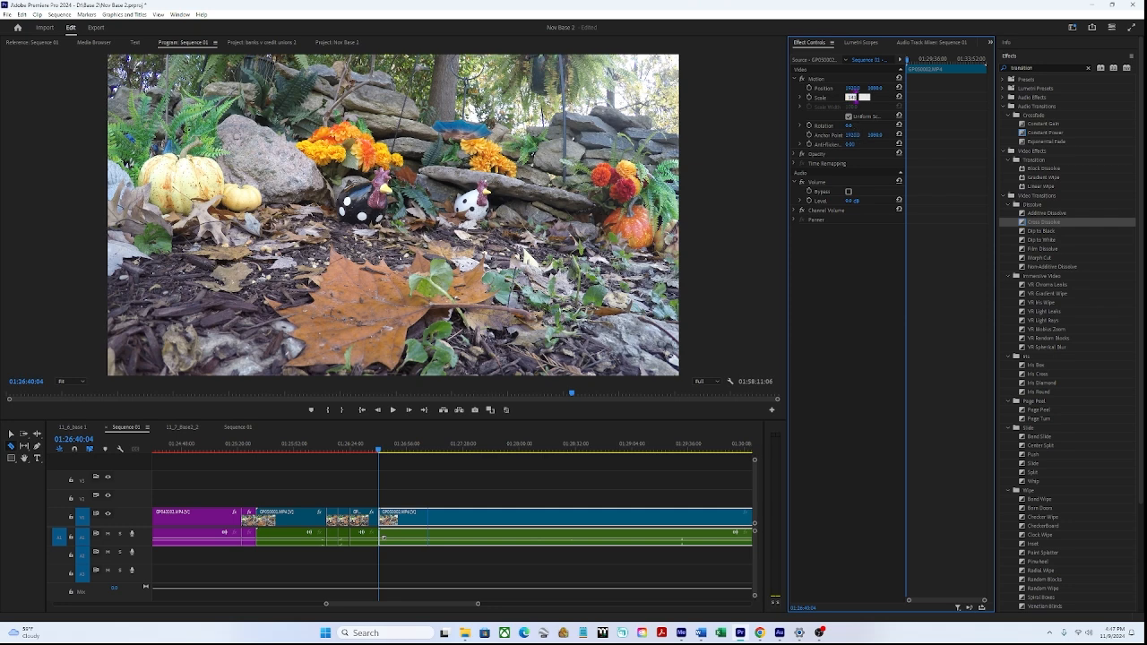
{"action": "type", "text": "141"}
{"action": "left_click", "coordinate": [853, 126]}
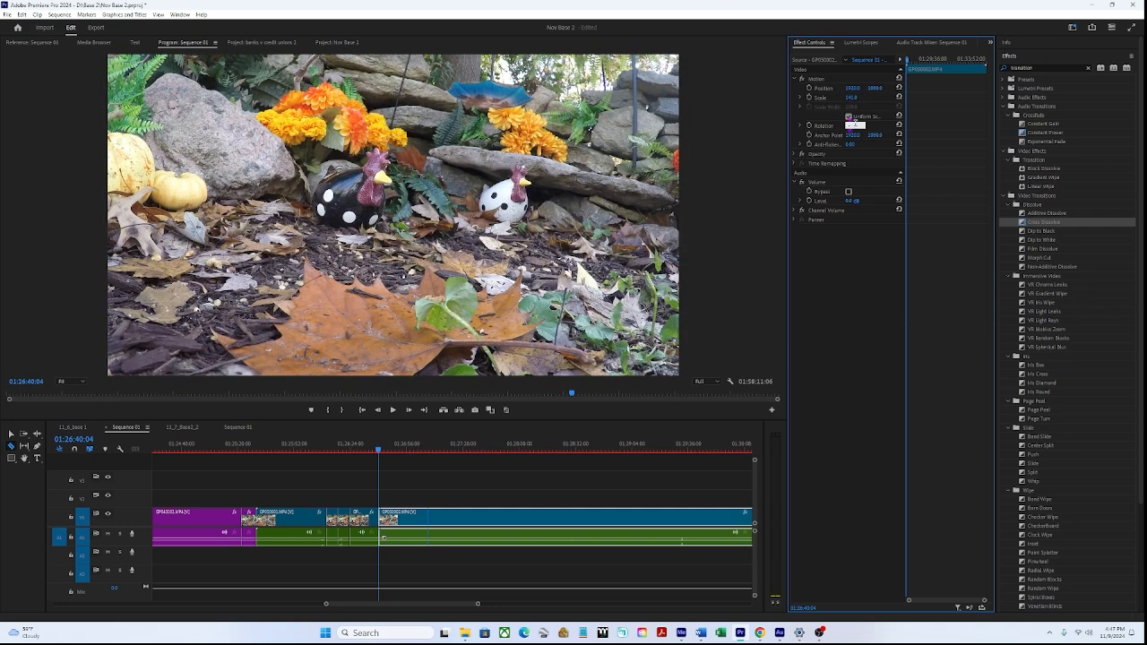
{"action": "type", "text": "-3"}
{"action": "key", "text": "Return"}
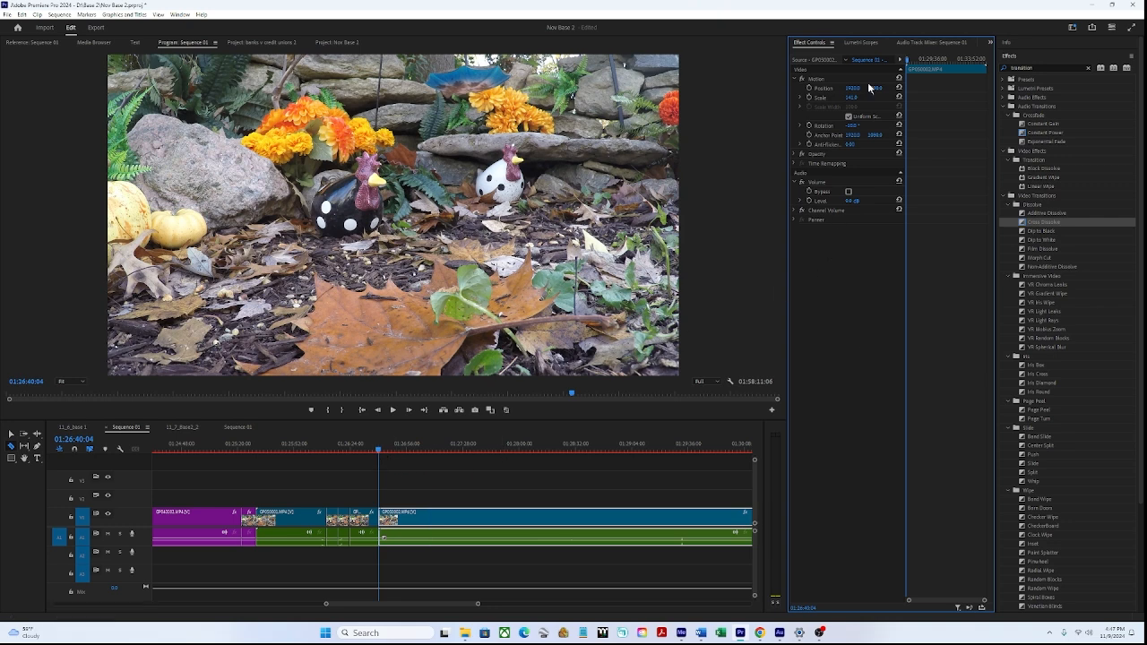
{"action": "mouse_move", "coordinate": [873, 89]}
{"action": "left_mouse_down"}
{"action": "mouse_move", "coordinate": [914, 89]}
{"action": "mouse_move", "coordinate": [877, 88]}
{"action": "left_mouse_up"}
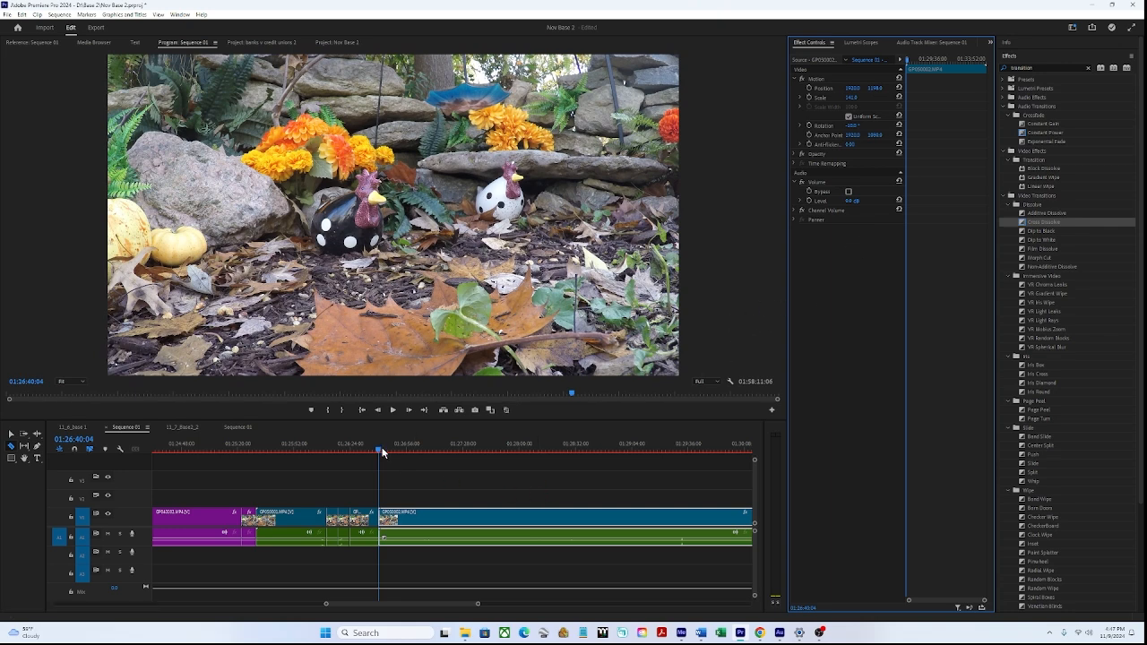
{"action": "left_click_drag", "start_coordinate": [377, 452], "coordinate": [408, 453]}
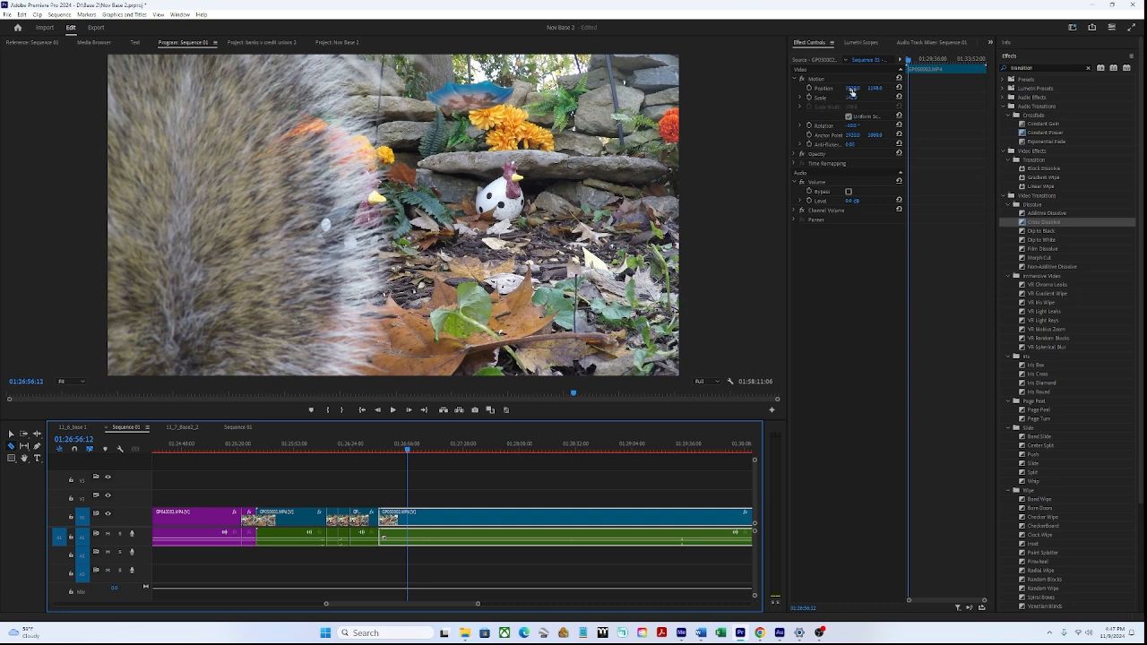
Step: Shift the reframed clip's image slightly to the right and scan the footage through to 01:36:03:18 in the following clip
{"action": "left_click_drag", "start_coordinate": [851, 89], "coordinate": [878, 88]}
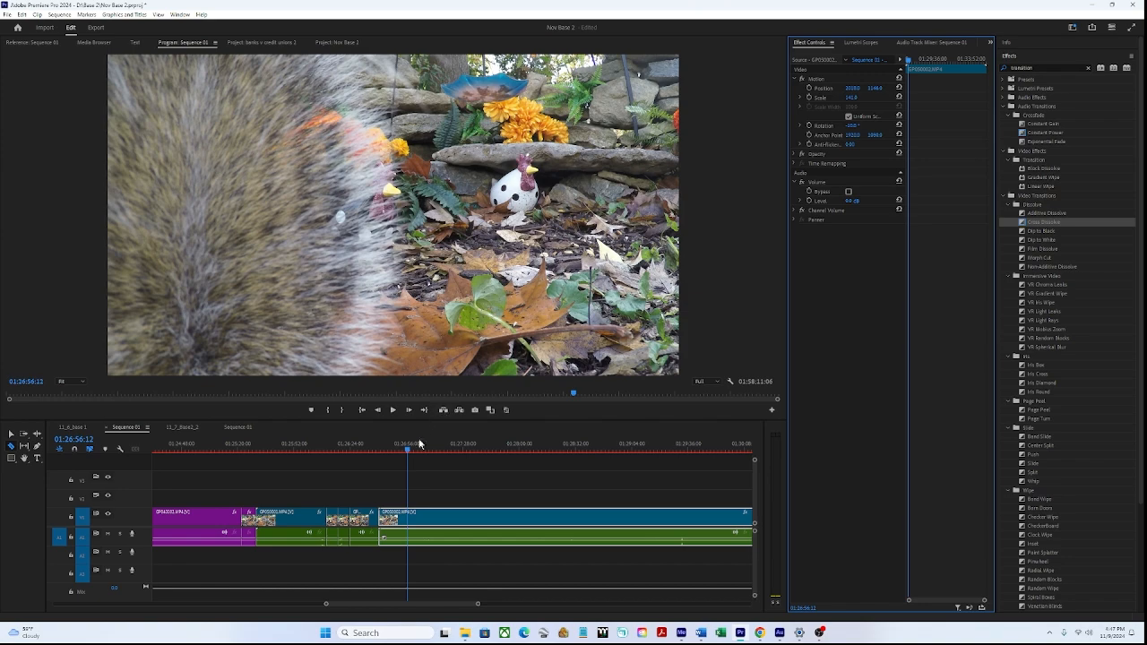
{"action": "left_click_drag", "start_coordinate": [406, 446], "coordinate": [582, 478]}
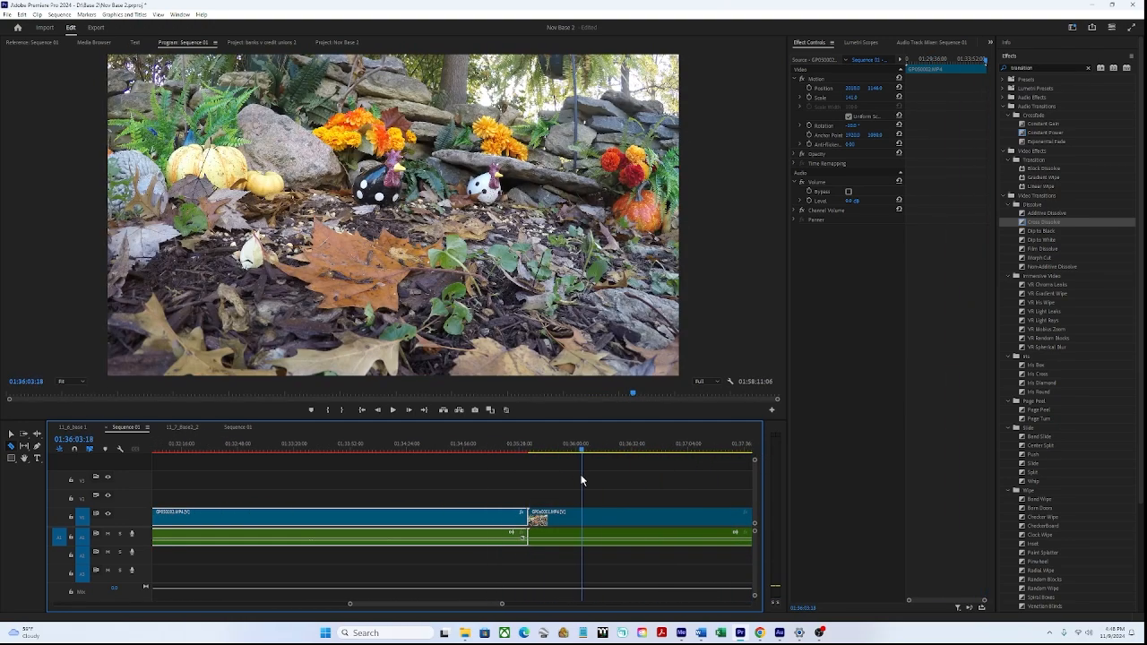
Step: Reframe the clip at 01:36:03:18 with scale 141 and a slight counter-clockwise rotation
{"action": "right_click", "coordinate": [592, 533]}
{"action": "left_click", "coordinate": [858, 98]}
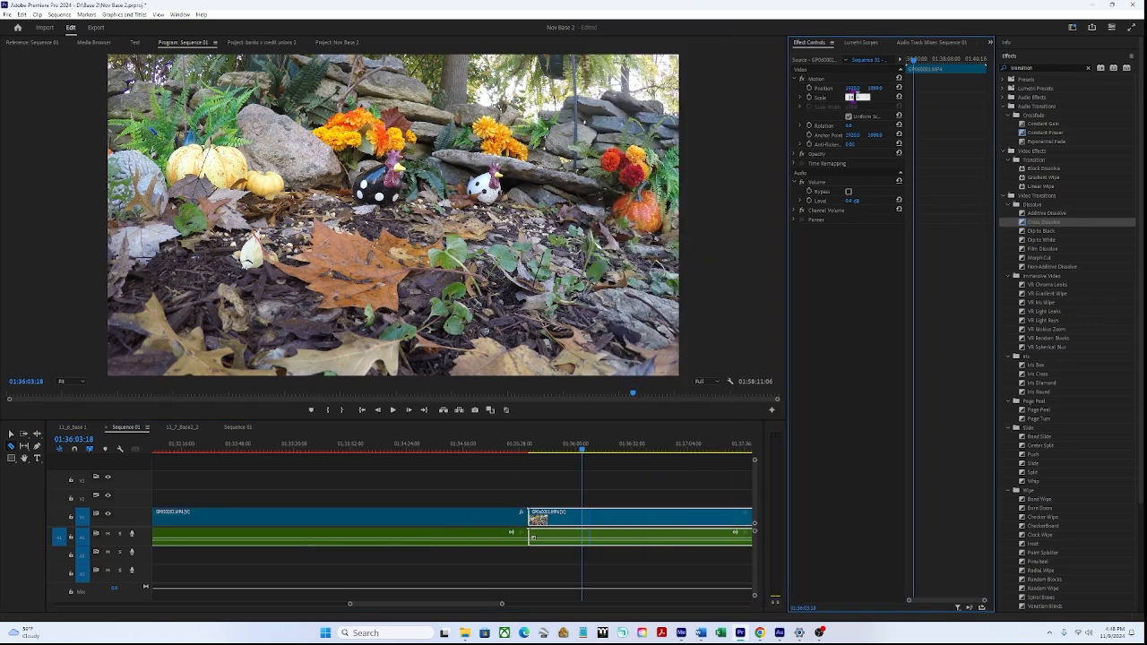
{"action": "type", "text": "141"}
{"action": "left_click", "coordinate": [856, 126]}
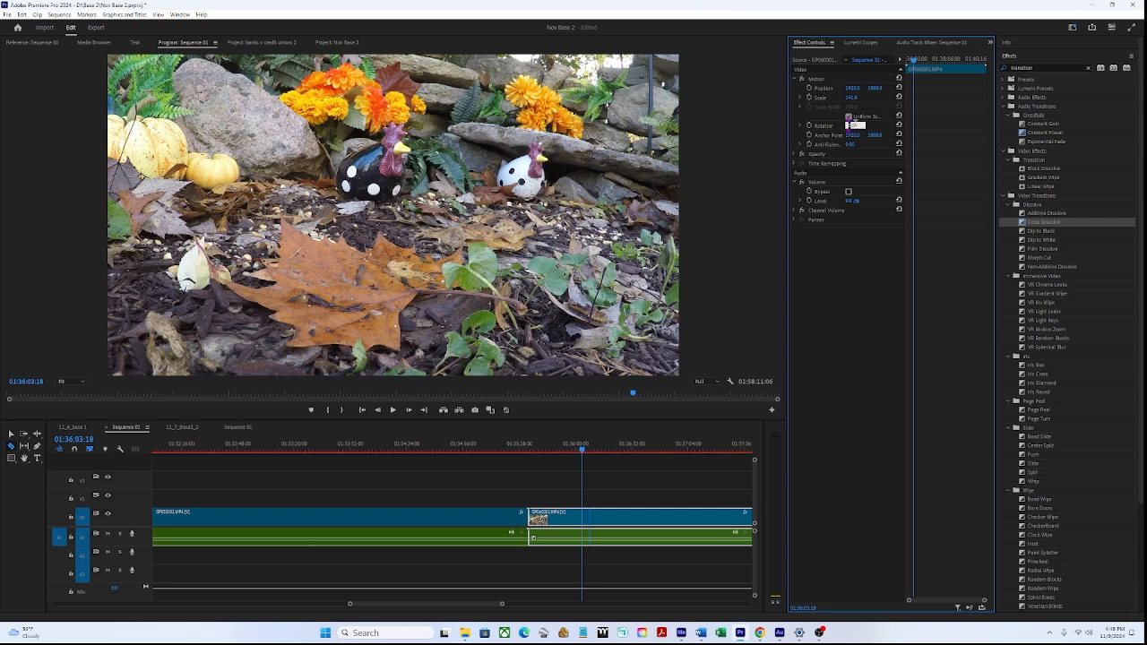
{"action": "key", "text": "Return"}
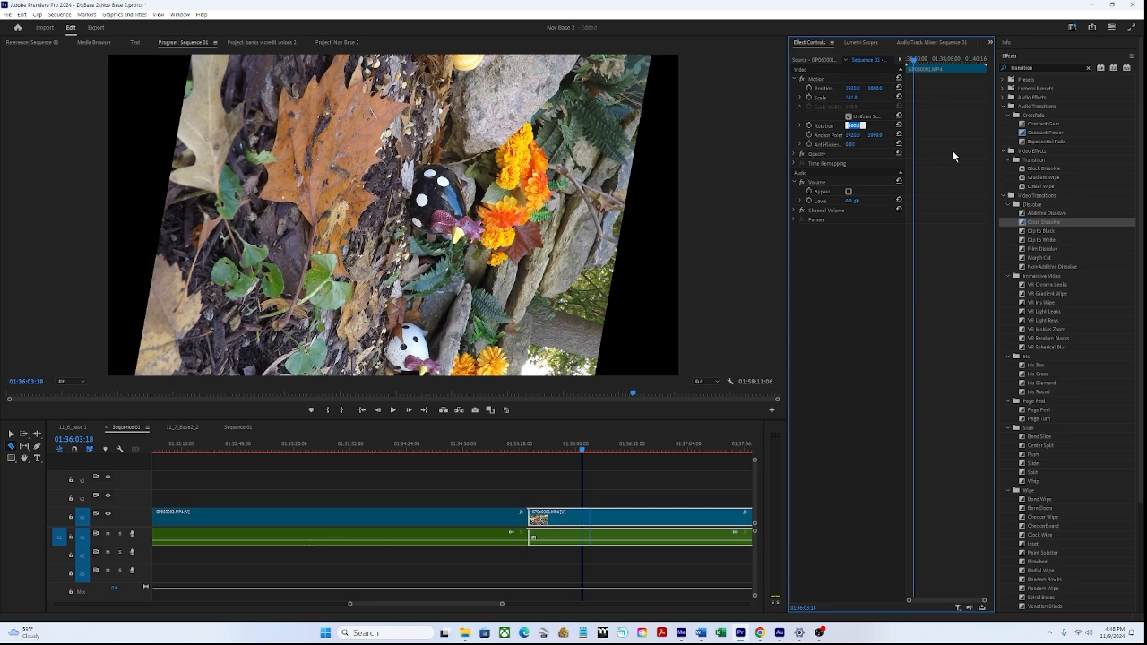
{"action": "type", "text": "-20"}
{"action": "key", "text": "Return"}
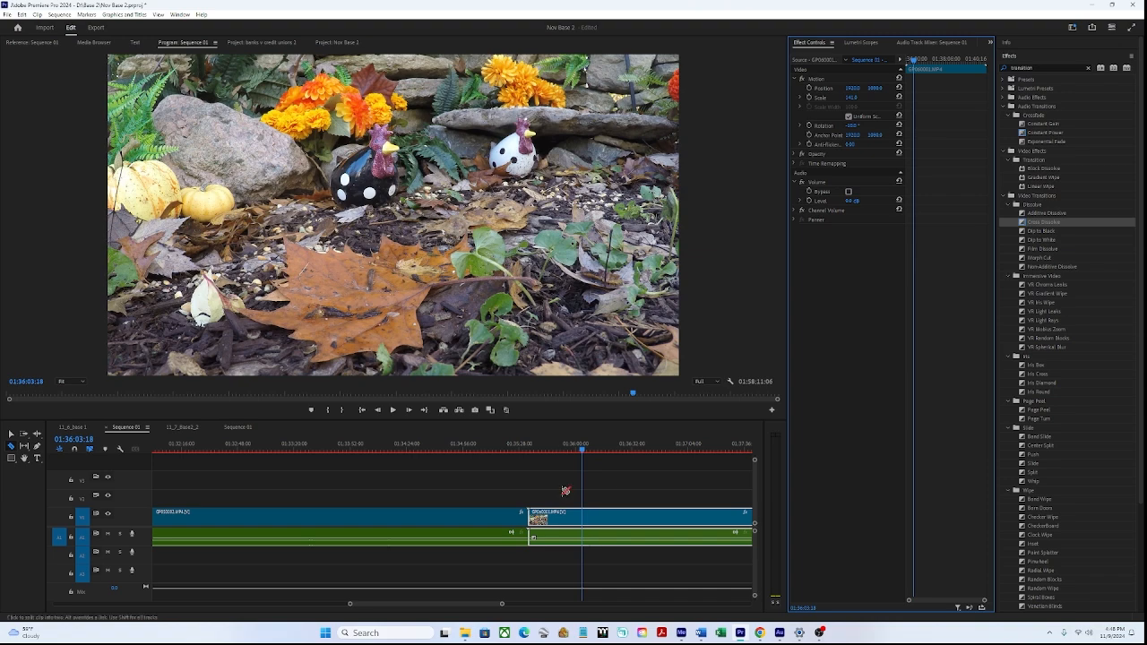
Step: Cut this clip at about 01:38:47:26 and ripple delete the part from its start up to that cut
{"action": "left_click_drag", "start_coordinate": [584, 449], "coordinate": [526, 484]}
{"action": "left_click", "coordinate": [527, 515]}
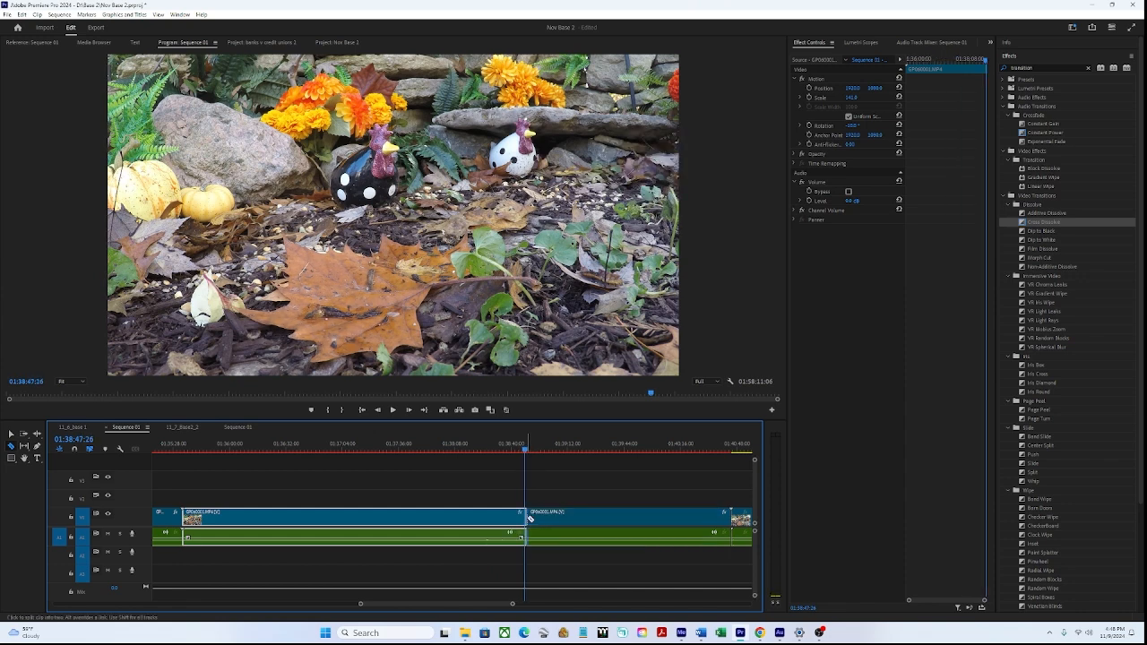
{"action": "right_click", "coordinate": [527, 517]}
{"action": "left_click", "coordinate": [493, 79]}
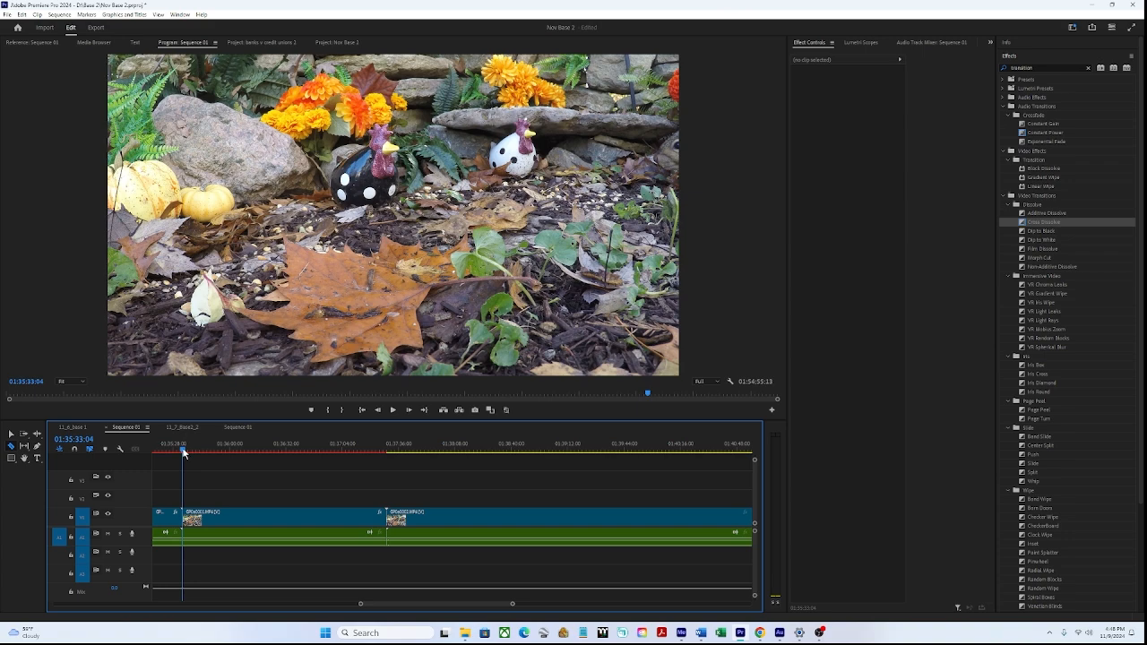
Step: Reframe the next clip at 01:37:52:08 with a slight counter-clockwise rotation and scale 141
{"action": "left_click_drag", "start_coordinate": [184, 453], "coordinate": [428, 540]}
{"action": "right_click", "coordinate": [461, 533]}
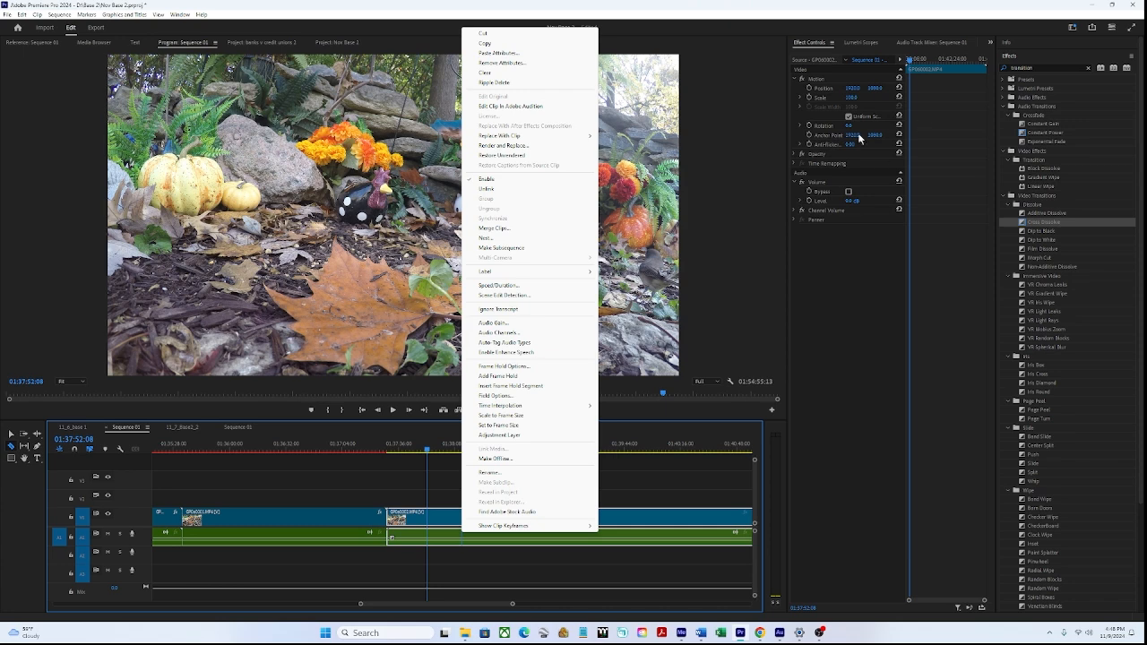
{"action": "left_click", "coordinate": [858, 137]}
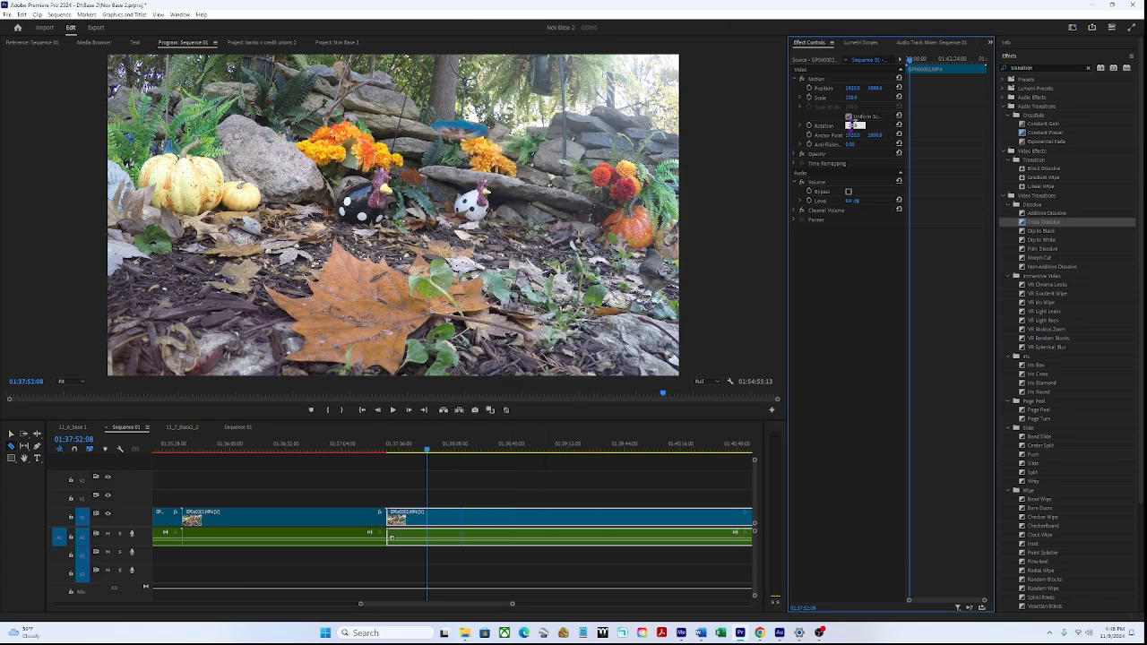
{"action": "key", "text": "Return"}
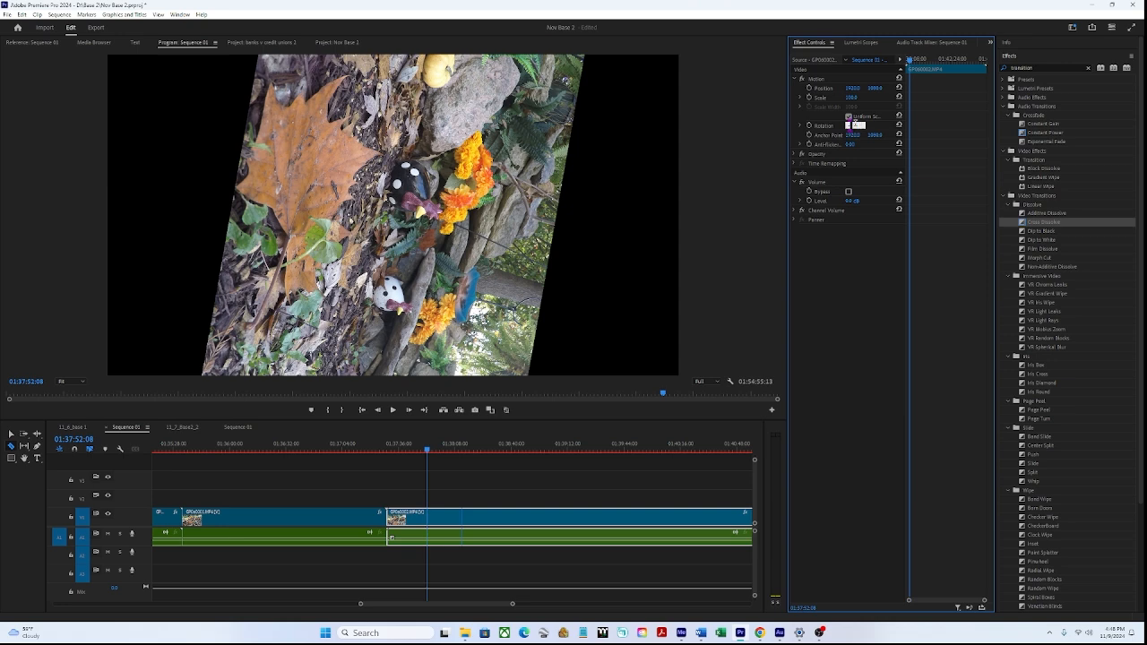
{"action": "key", "text": "ctrl+z"}
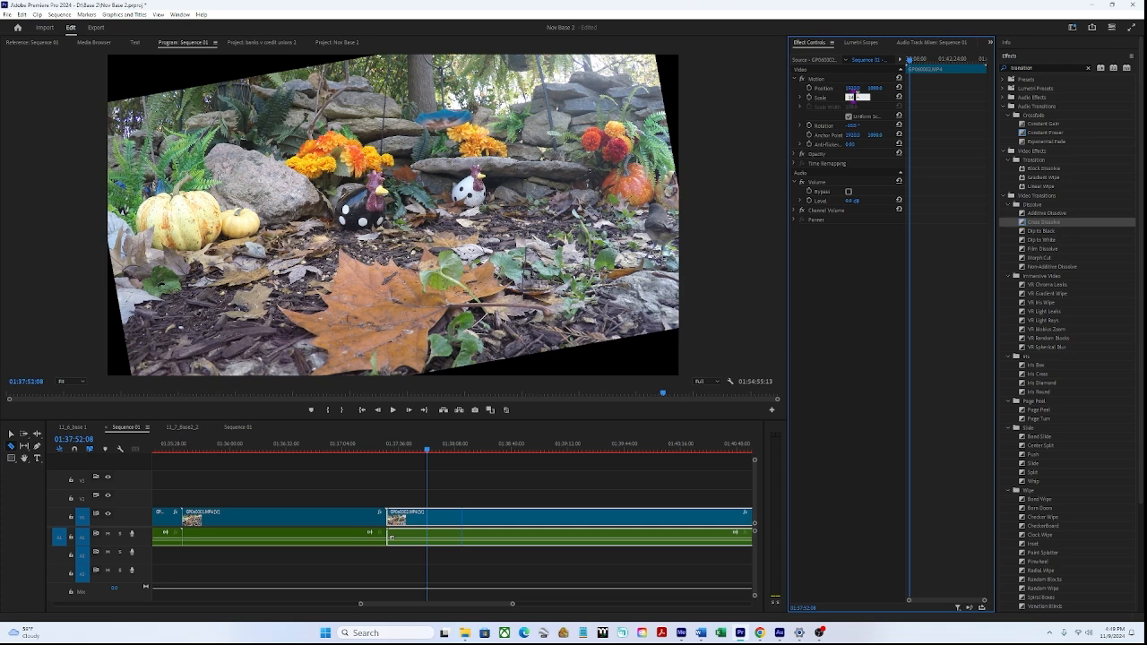
{"action": "key", "text": "Return"}
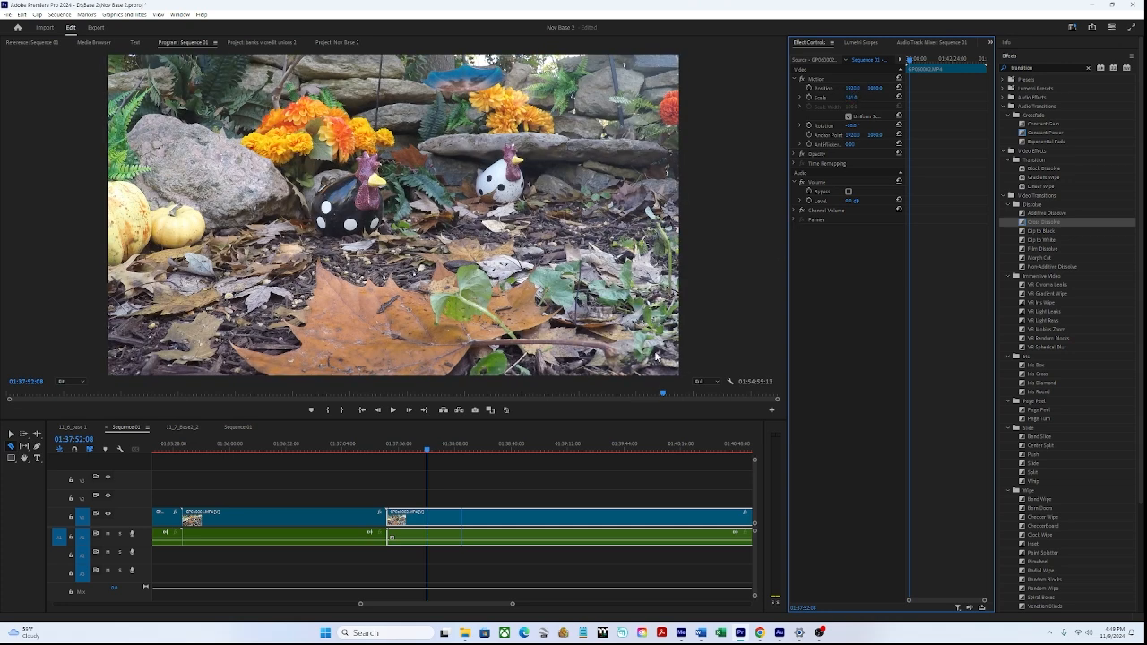
Step: Cut the newly reframed clip at 01:37:57:18 and ripple delete its opening part up to that cut
{"action": "mouse_move", "coordinate": [427, 451]}
{"action": "left_mouse_down"}
{"action": "mouse_move", "coordinate": [468, 457]}
{"action": "mouse_move", "coordinate": [438, 462]}
{"action": "left_mouse_up"}
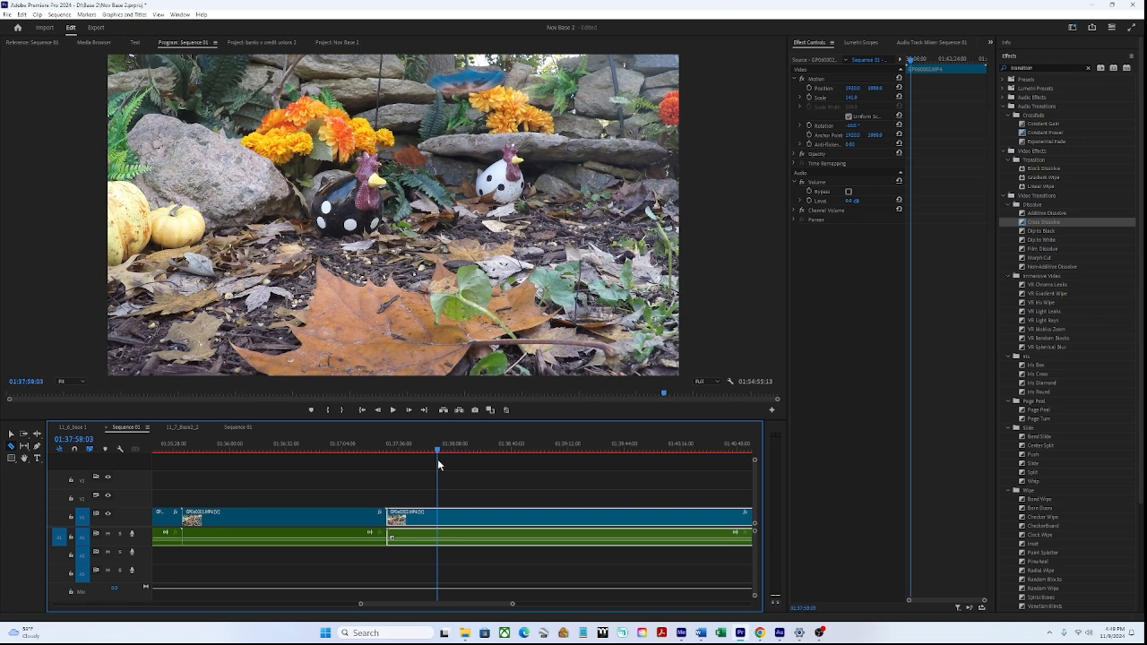
{"action": "key", "text": "c"}
{"action": "left_click", "coordinate": [435, 518]}
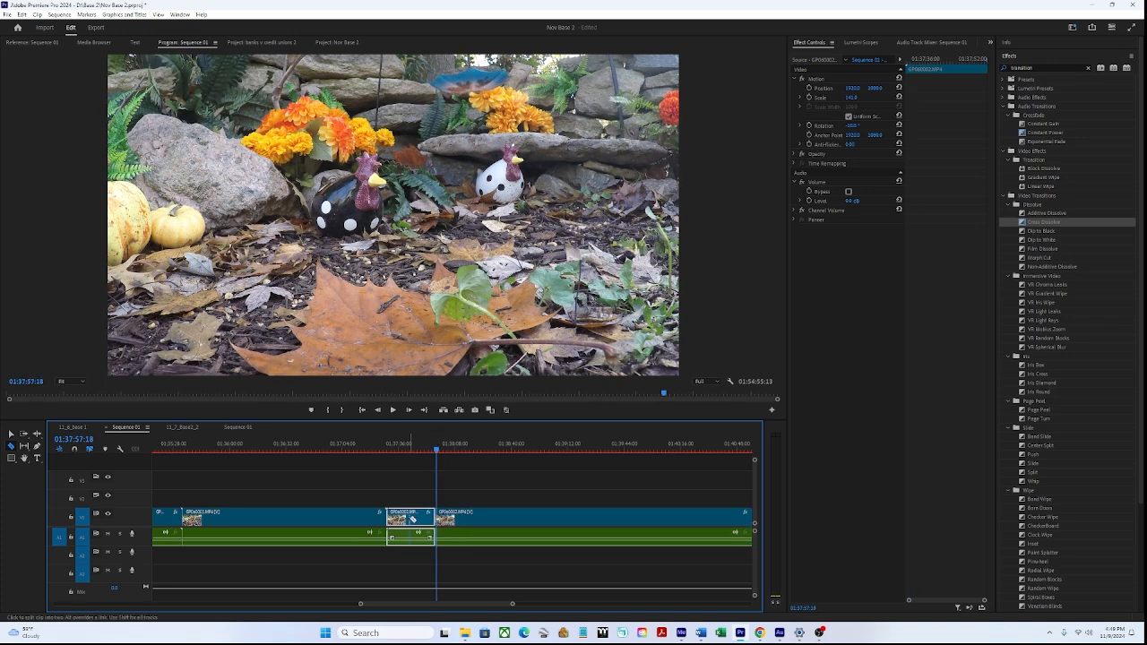
{"action": "right_click", "coordinate": [413, 518]}
{"action": "left_click", "coordinate": [475, 69]}
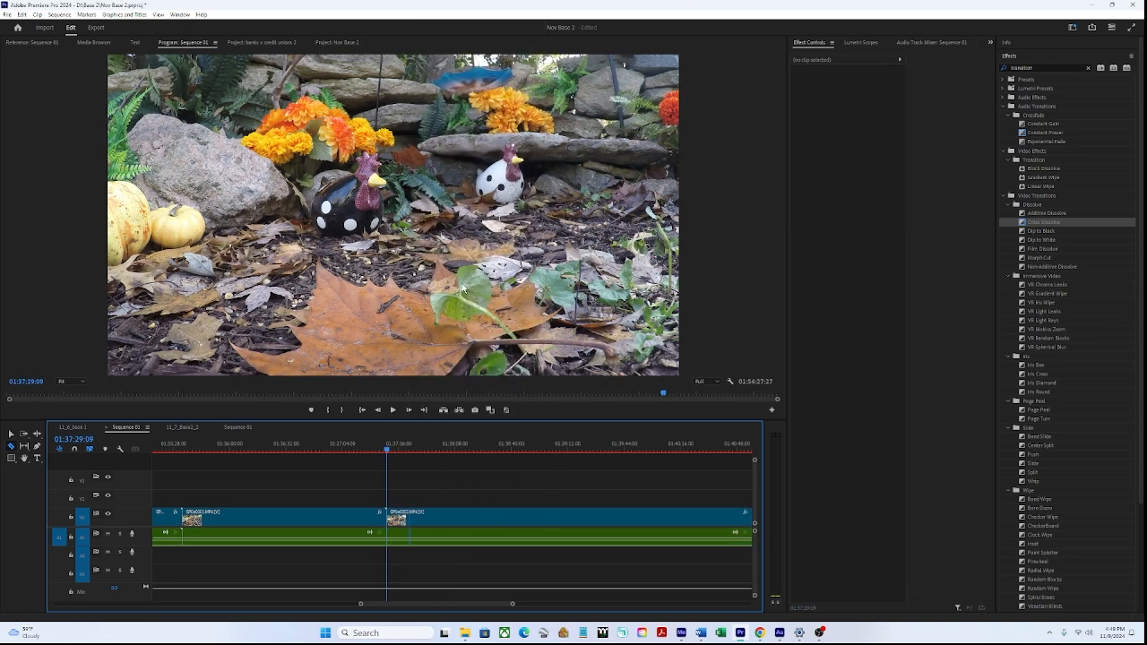
Step: Split the clip at about 01:38:02:28 and 01:39:30:16, and ripple delete the piece between these cuts
{"action": "left_click_drag", "start_coordinate": [387, 454], "coordinate": [443, 473]}
{"action": "key", "text": "space"}
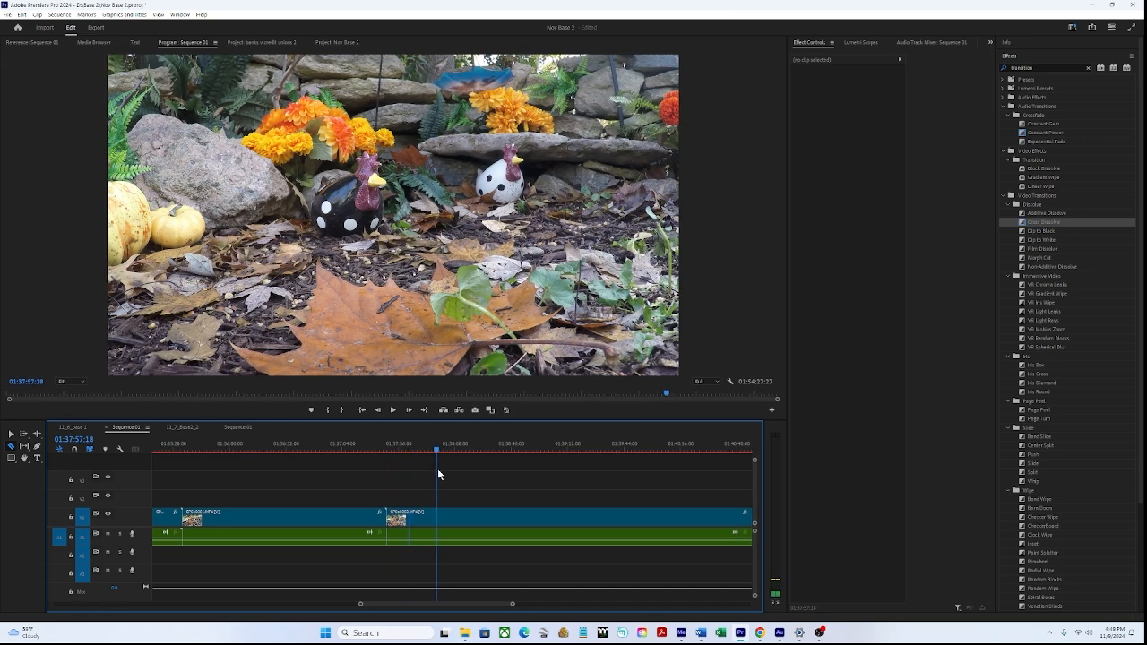
{"action": "left_click", "coordinate": [448, 520]}
{"action": "left_click_drag", "start_coordinate": [447, 454], "coordinate": [600, 476]}
{"action": "key", "text": "c"}
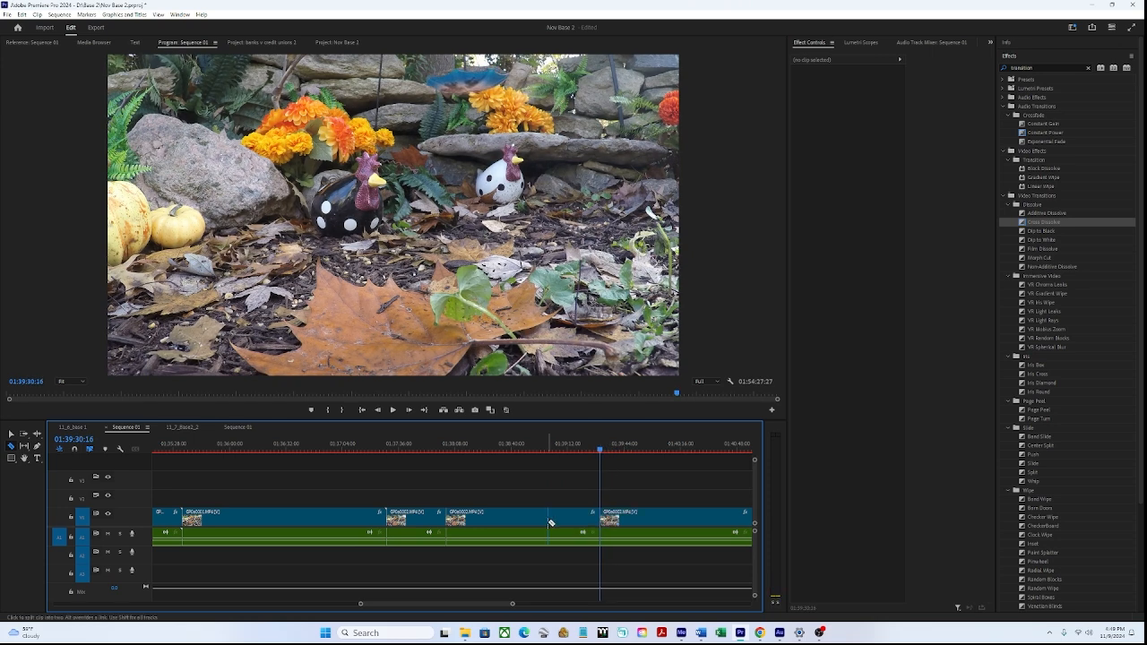
{"action": "right_click", "coordinate": [551, 522]}
{"action": "left_click", "coordinate": [582, 77]}
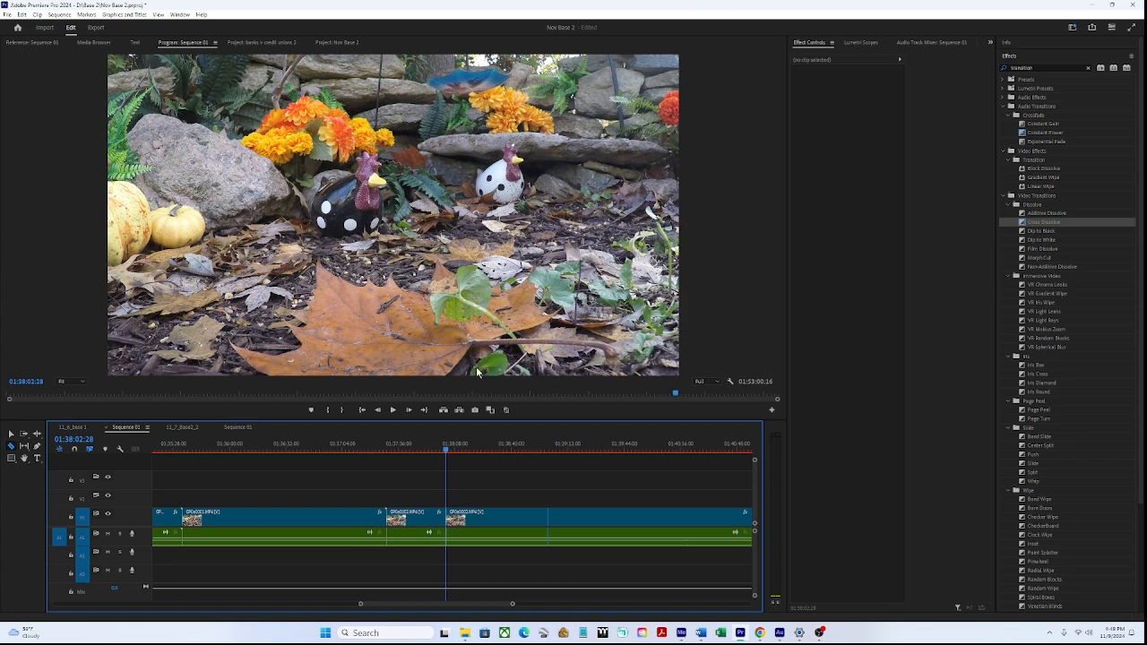
Step: Split the clip at 01:38:30:11 and about 01:39:06, just before the animal appears, and ripple delete the piece between these cuts
{"action": "left_click_drag", "start_coordinate": [445, 452], "coordinate": [494, 466]}
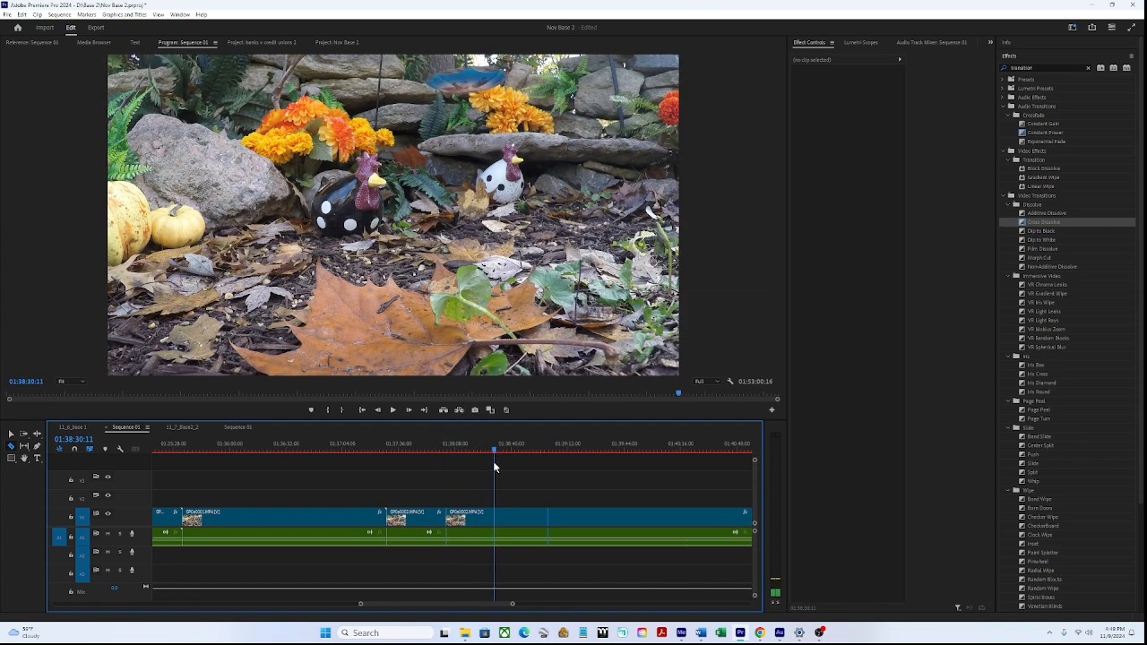
{"action": "left_click", "coordinate": [495, 517]}
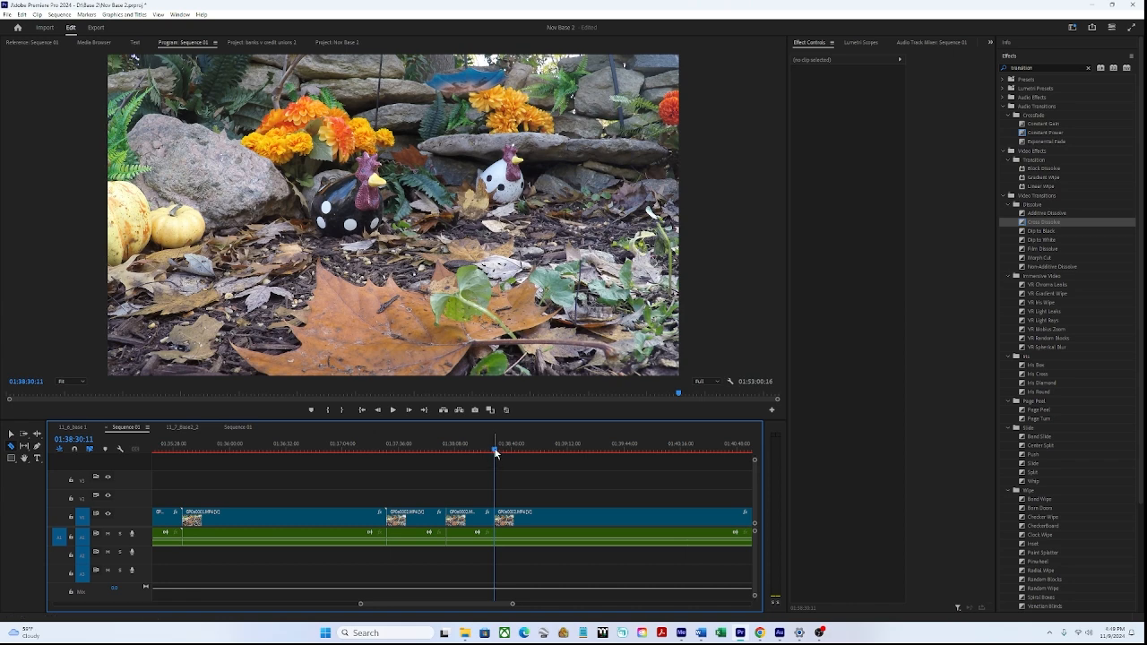
{"action": "left_click_drag", "start_coordinate": [494, 454], "coordinate": [563, 466]}
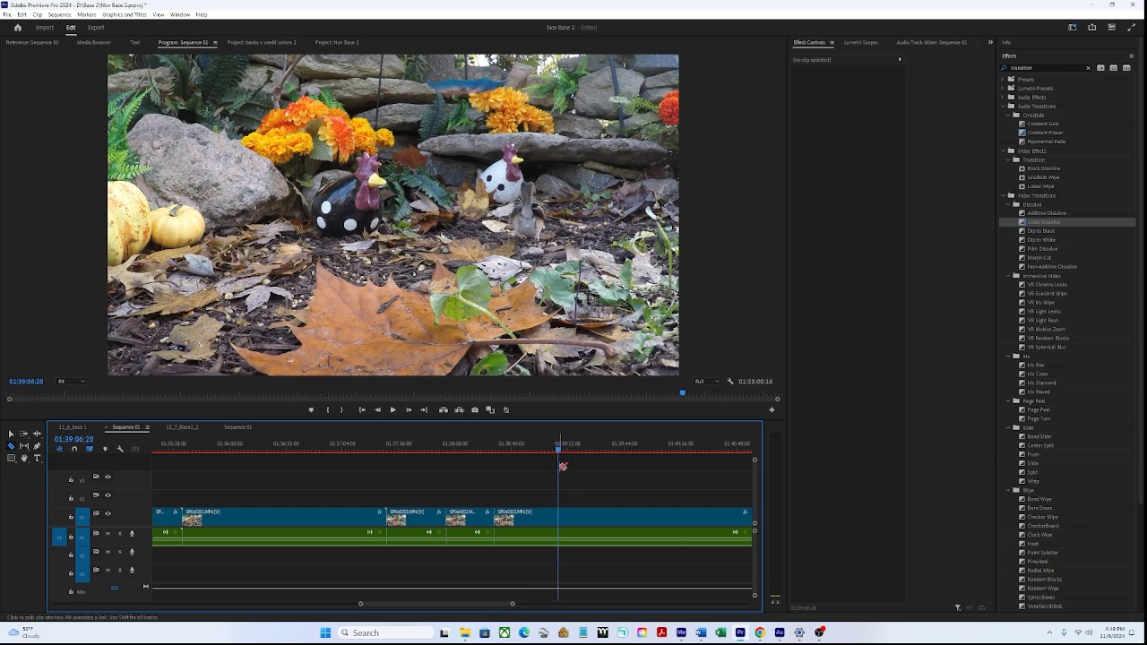
{"action": "key", "text": "Left"}
{"action": "key", "text": "Left"}
{"action": "key", "text": "Left"}
{"action": "key", "text": "Left"}
{"action": "key", "text": "Left"}
{"action": "key", "text": "Left"}
{"action": "key", "text": "Left"}
{"action": "key", "text": "Left"}
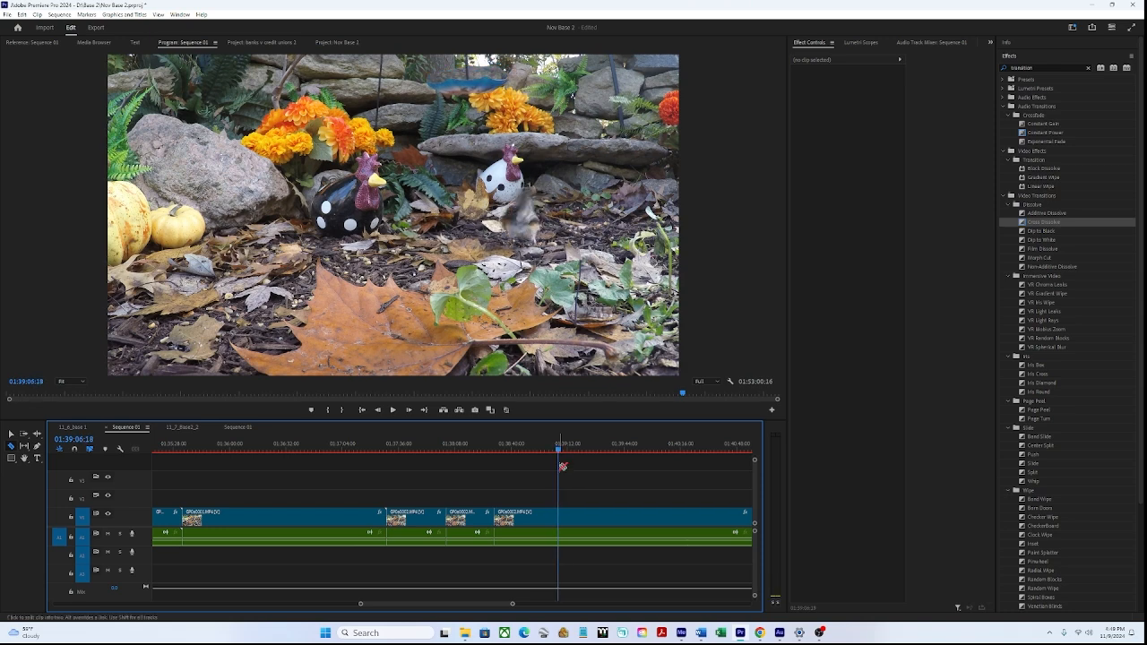
{"action": "key", "text": "Left"}
{"action": "key", "text": "Left"}
{"action": "key", "text": "Left"}
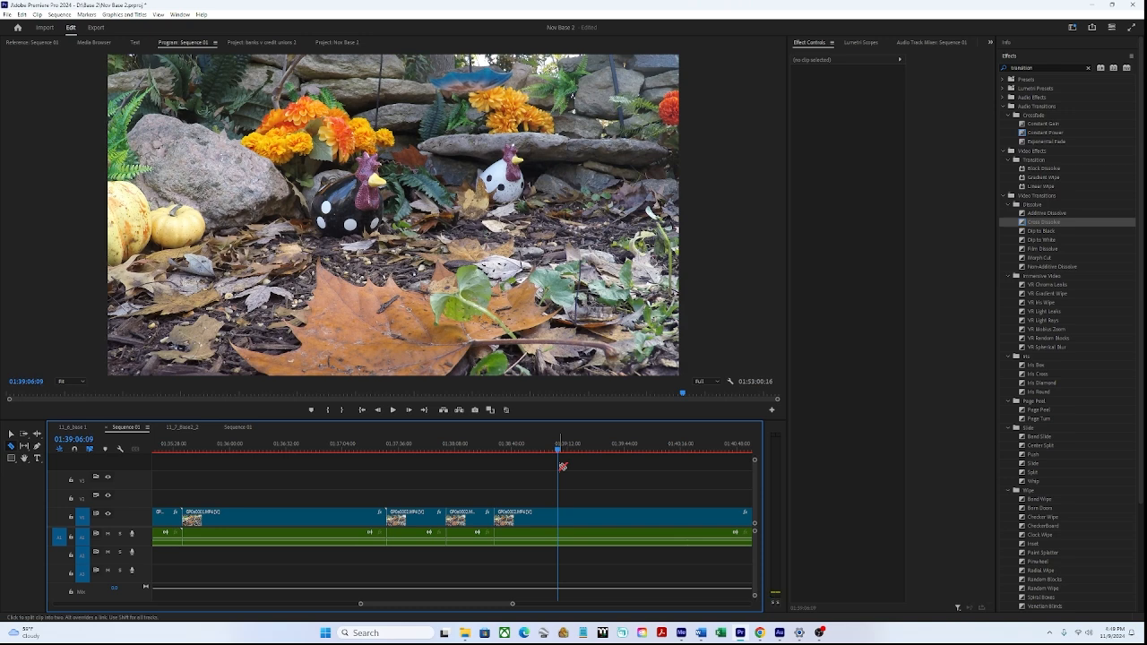
{"action": "left_click", "coordinate": [559, 524]}
{"action": "right_click", "coordinate": [542, 528]}
{"action": "left_click", "coordinate": [566, 70]}
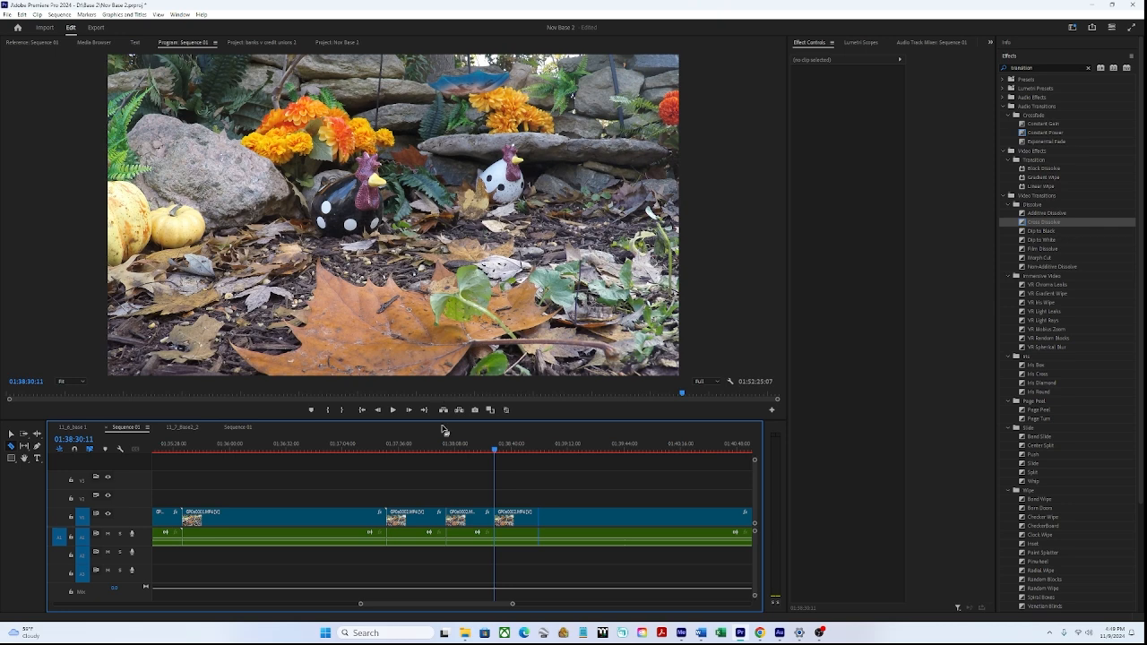
Step: Split the clip at about 01:38:40:00 and 01:38:44:18, and ripple delete the short piece between these cuts
{"action": "left_click_drag", "start_coordinate": [495, 451], "coordinate": [510, 451]}
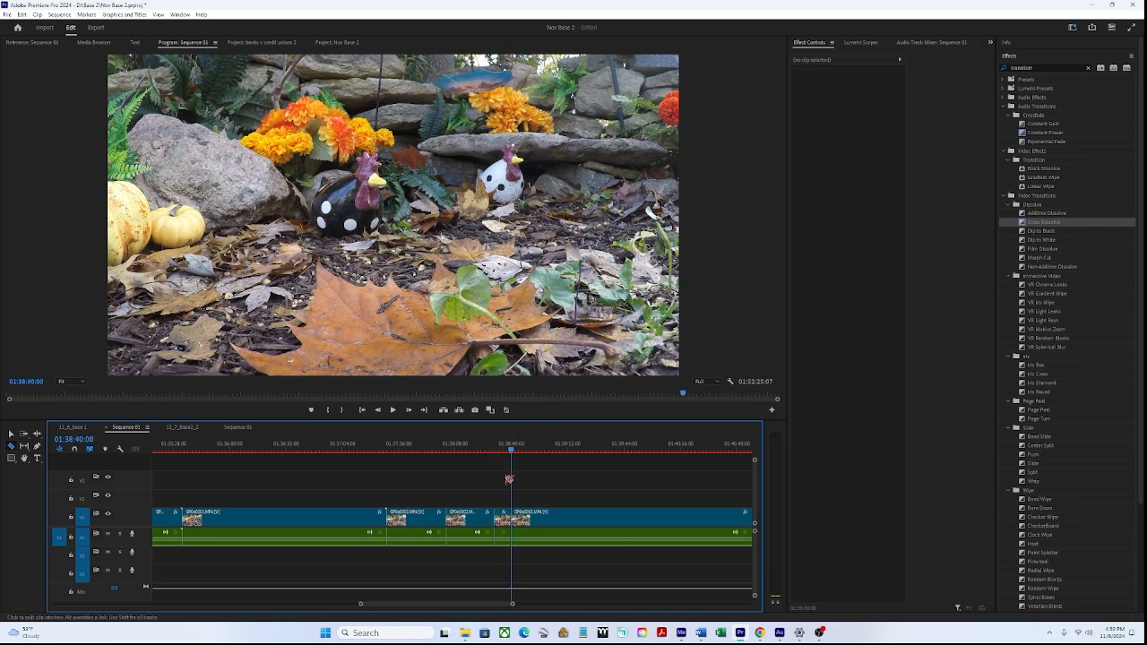
{"action": "mouse_move", "coordinate": [513, 452]}
{"action": "left_mouse_down"}
{"action": "mouse_move", "coordinate": [529, 454]}
{"action": "mouse_move", "coordinate": [519, 459]}
{"action": "left_mouse_up"}
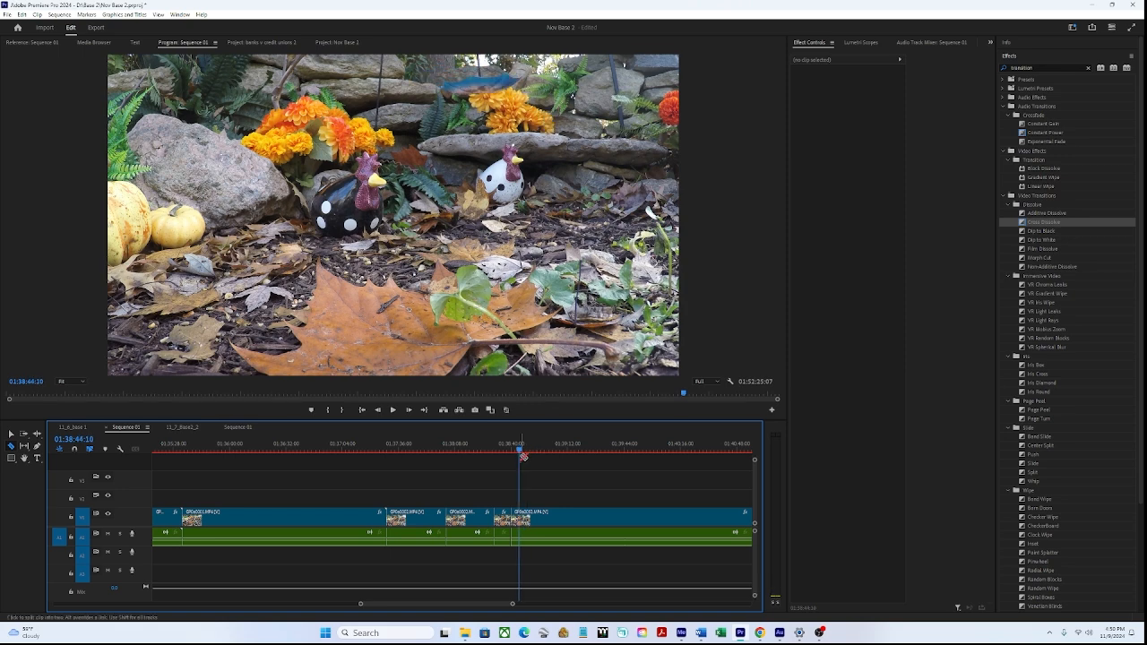
{"action": "right_click", "coordinate": [517, 518]}
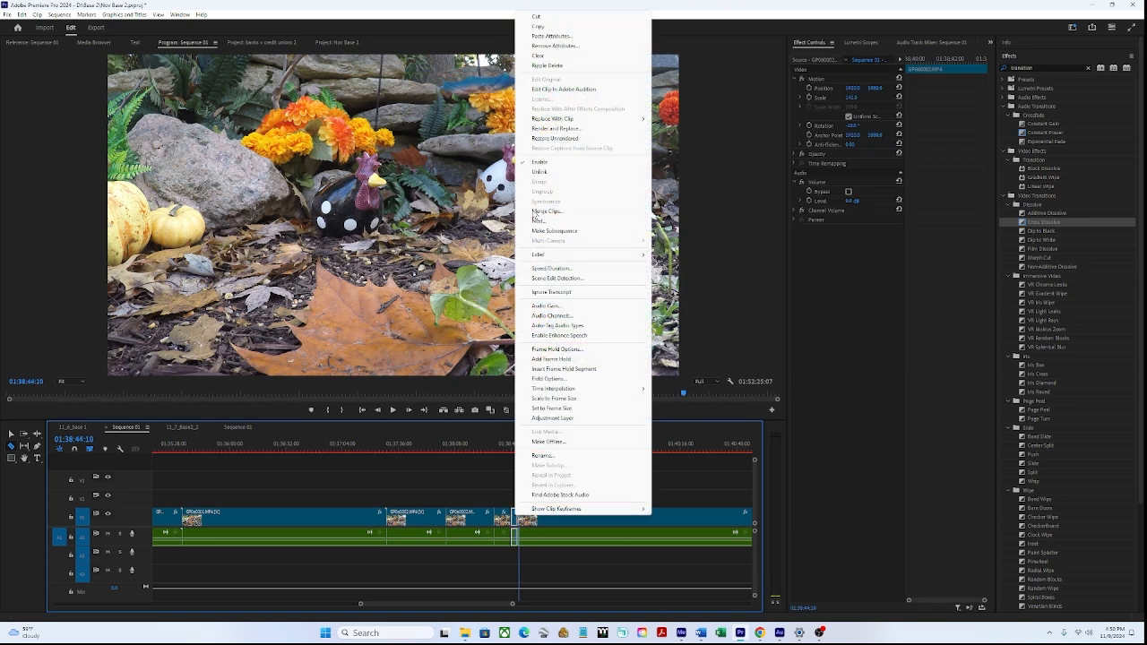
{"action": "left_click", "coordinate": [511, 452]}
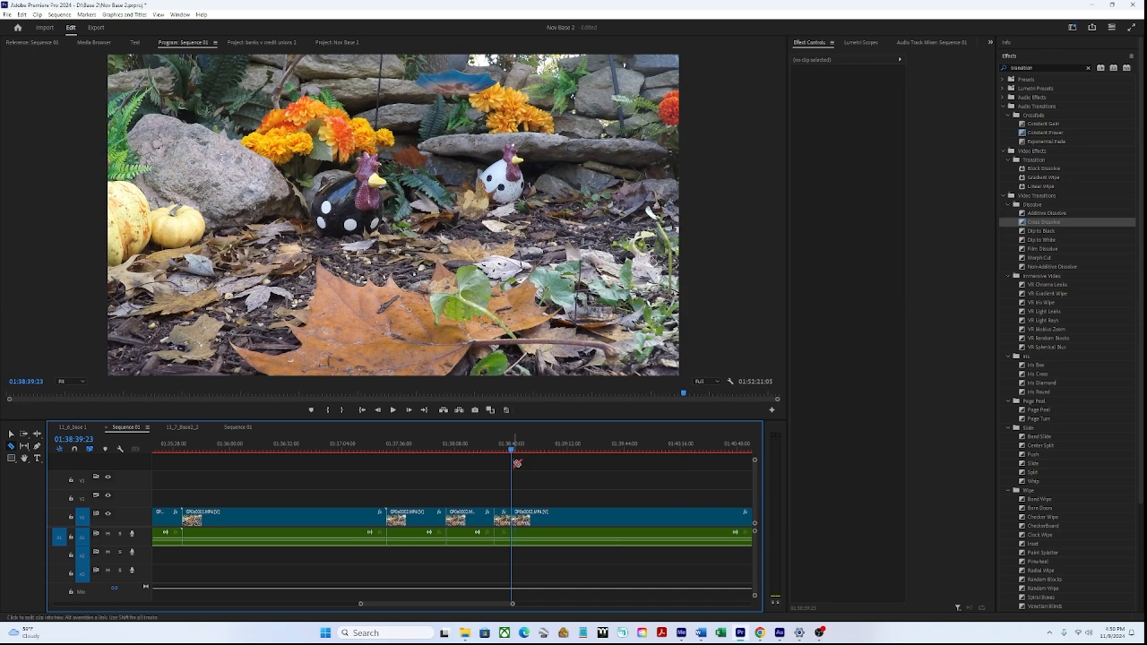
Step: Split the clip at about 01:38:47 and 01:39:07:13, and ripple delete the piece between these cuts
{"action": "left_click_drag", "start_coordinate": [511, 455], "coordinate": [524, 460]}
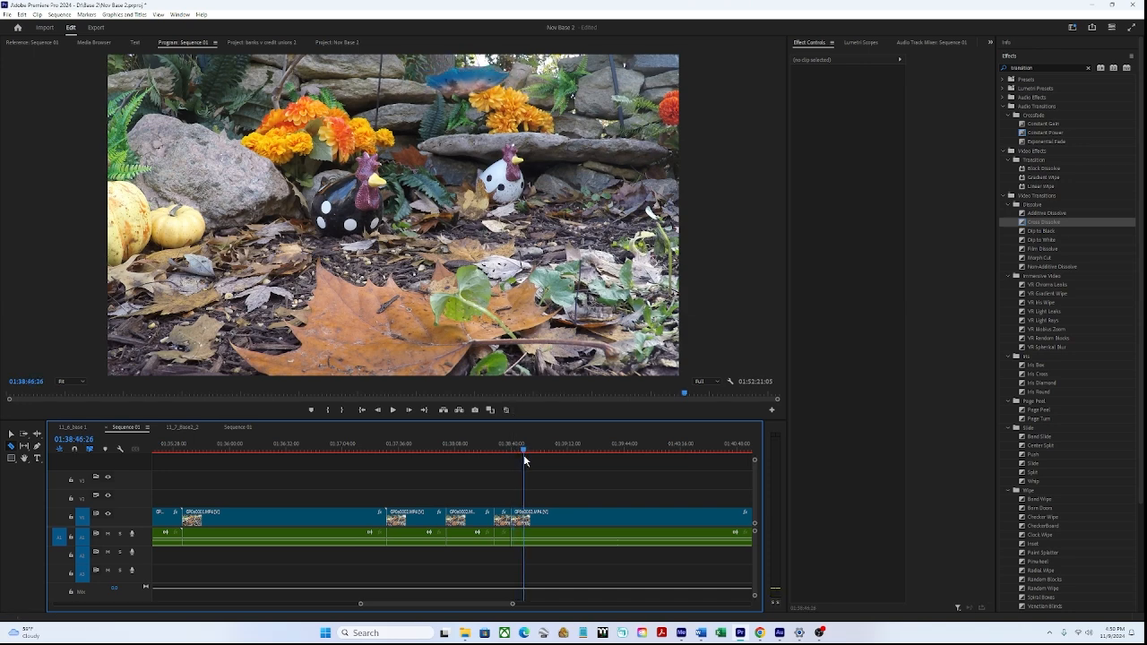
{"action": "left_click", "coordinate": [528, 535]}
{"action": "left_click_drag", "start_coordinate": [523, 453], "coordinate": [562, 464]}
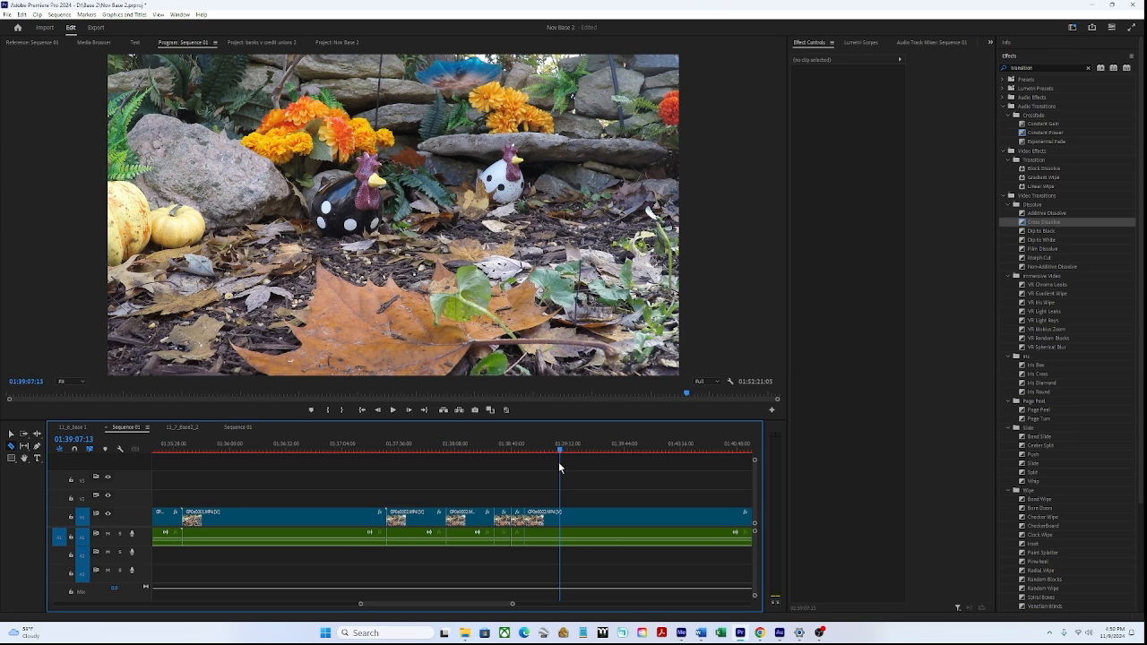
{"action": "left_click", "coordinate": [551, 518]}
{"action": "right_click", "coordinate": [542, 515]}
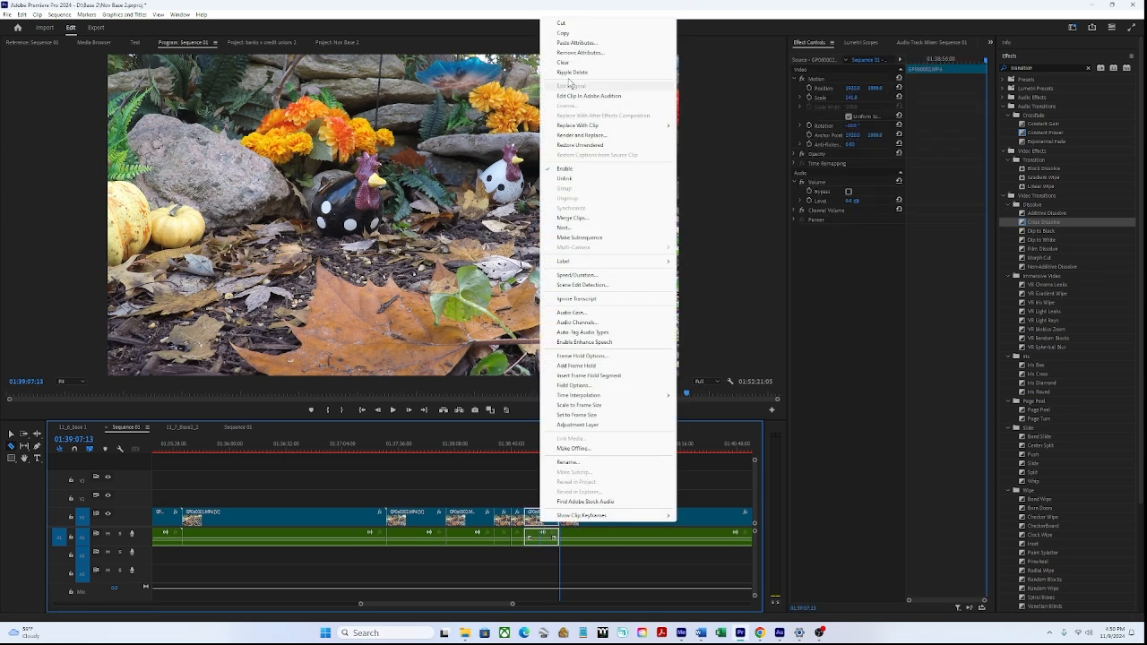
{"action": "left_click", "coordinate": [525, 446]}
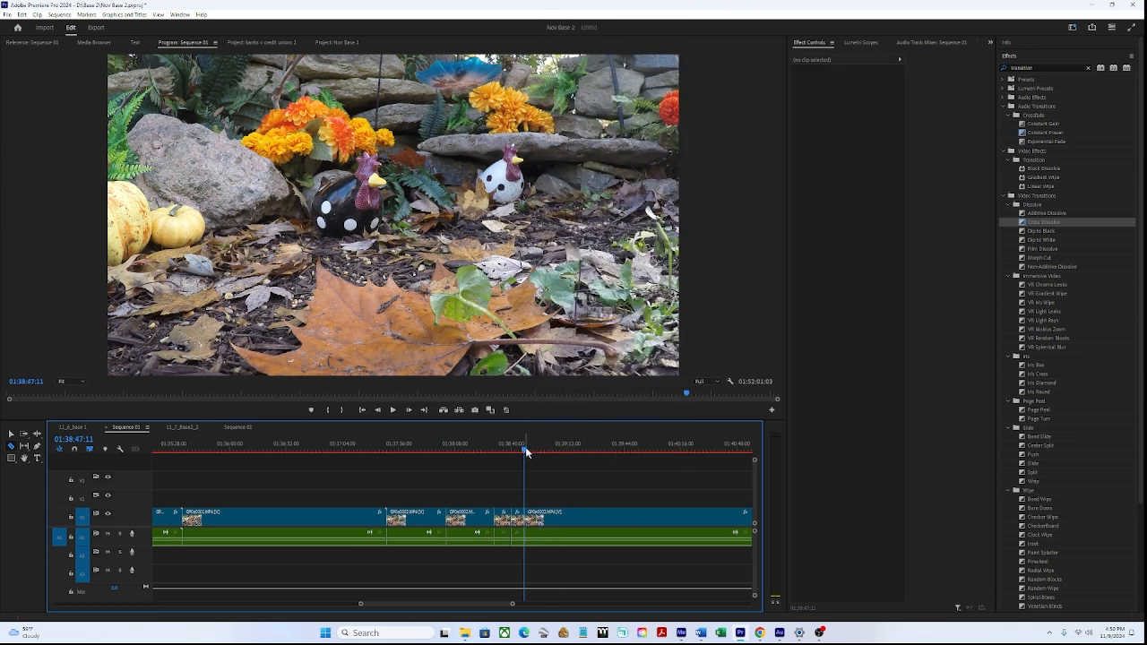
Step: Cut the clip at about 01:39:42 and ripple delete its remainder up to the start of the next clip
{"action": "left_click_drag", "start_coordinate": [527, 448], "coordinate": [622, 462]}
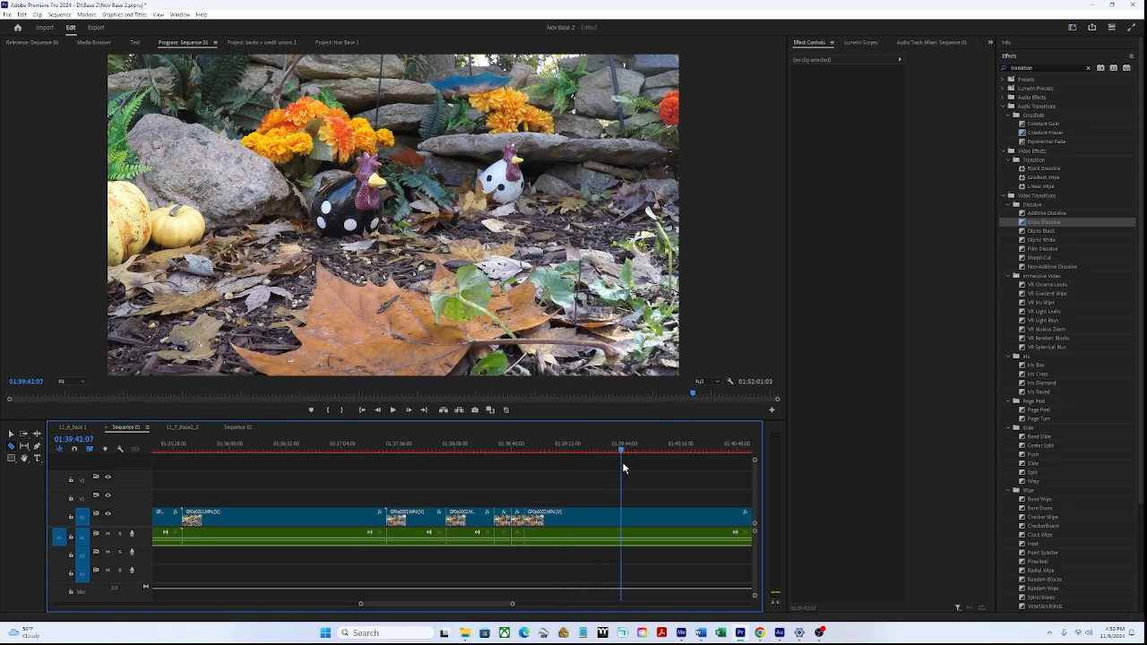
{"action": "left_click", "coordinate": [624, 519]}
{"action": "left_click_drag", "start_coordinate": [625, 456], "coordinate": [685, 461]}
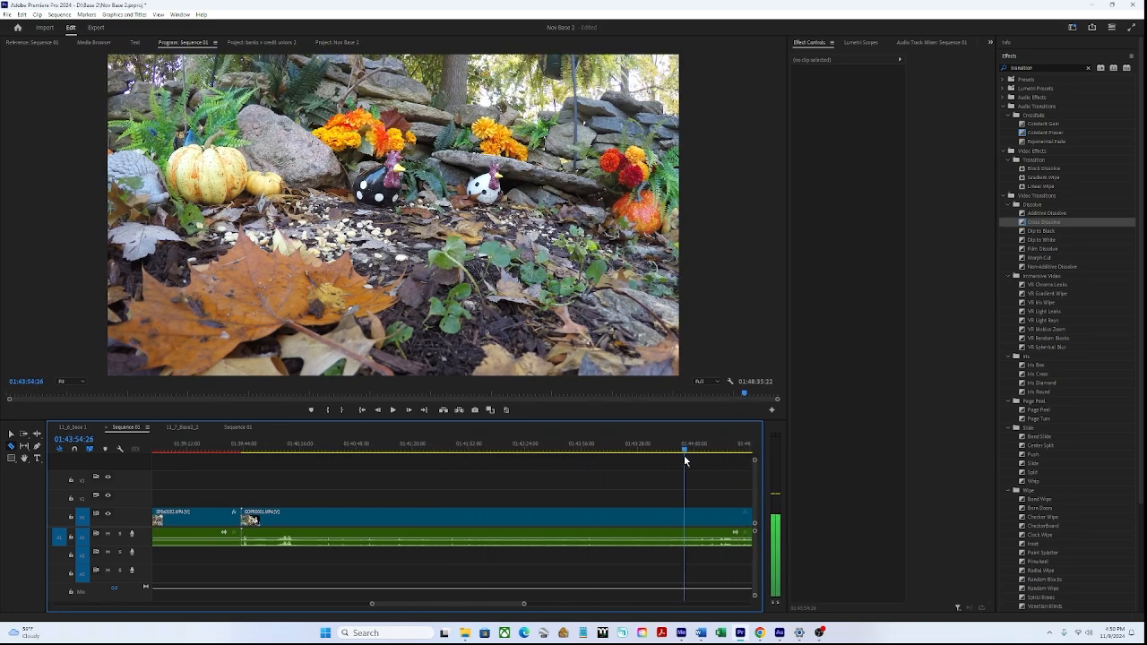
Step: Cut the long clip at about 01:43:59 and ripple delete the piece before the cut
{"action": "left_click", "coordinate": [691, 521]}
{"action": "right_click", "coordinate": [635, 522]}
{"action": "left_click", "coordinate": [665, 189]}
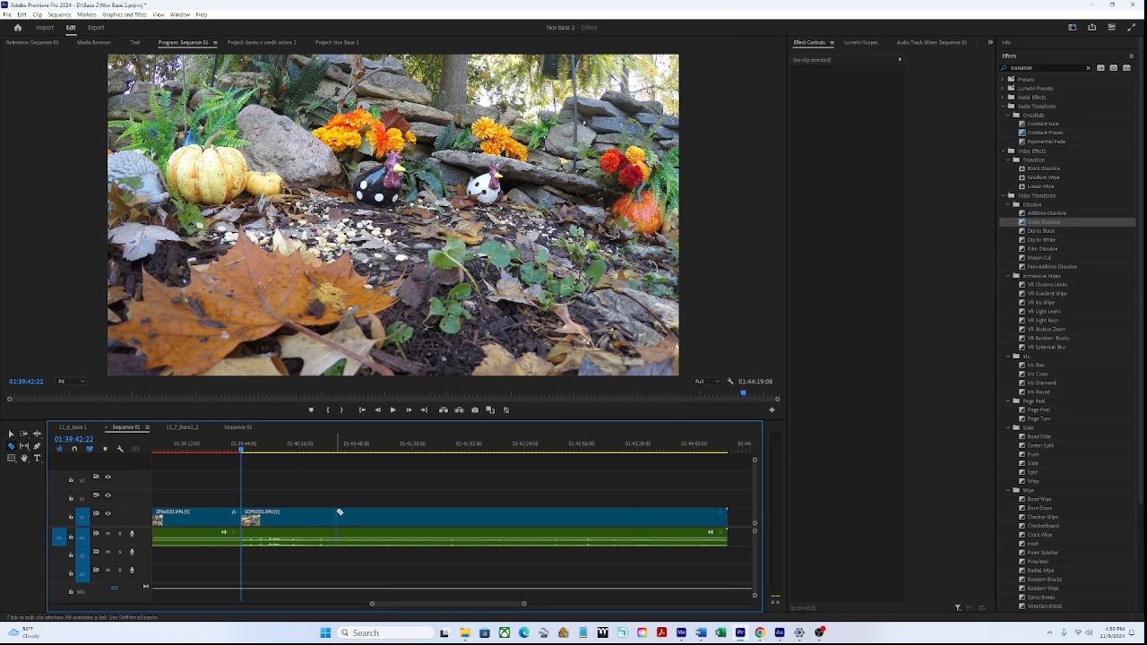
Step: Open the remaining long clip's audio in Adobe Audition and play its first two seconds
{"action": "right_click", "coordinate": [372, 527]}
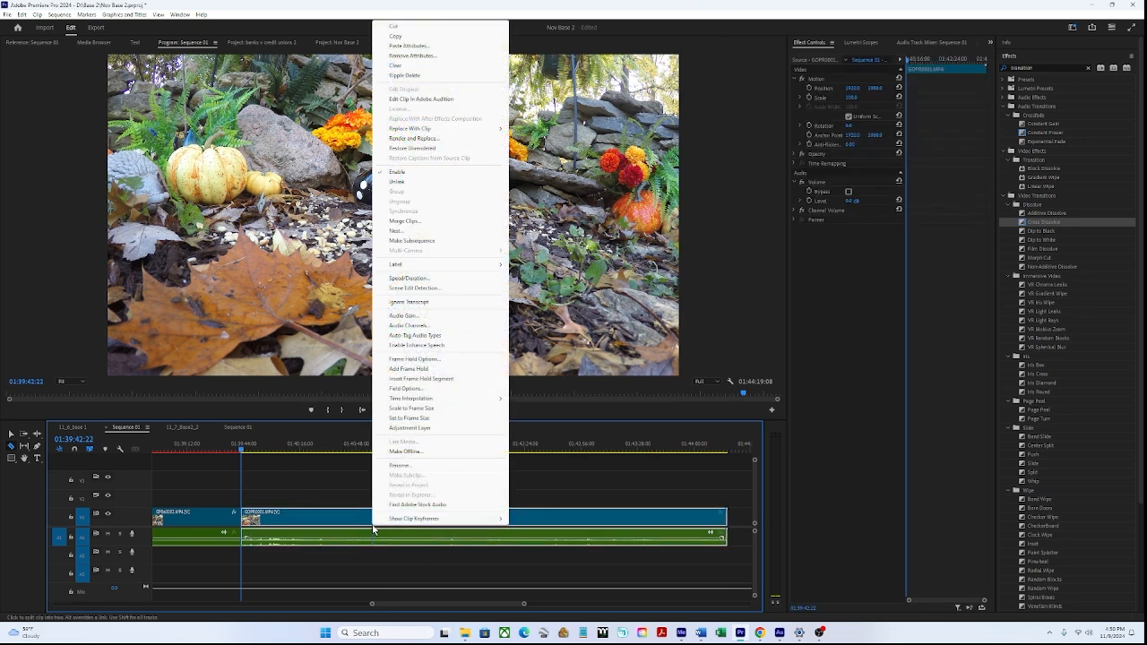
{"action": "left_click", "coordinate": [428, 99]}
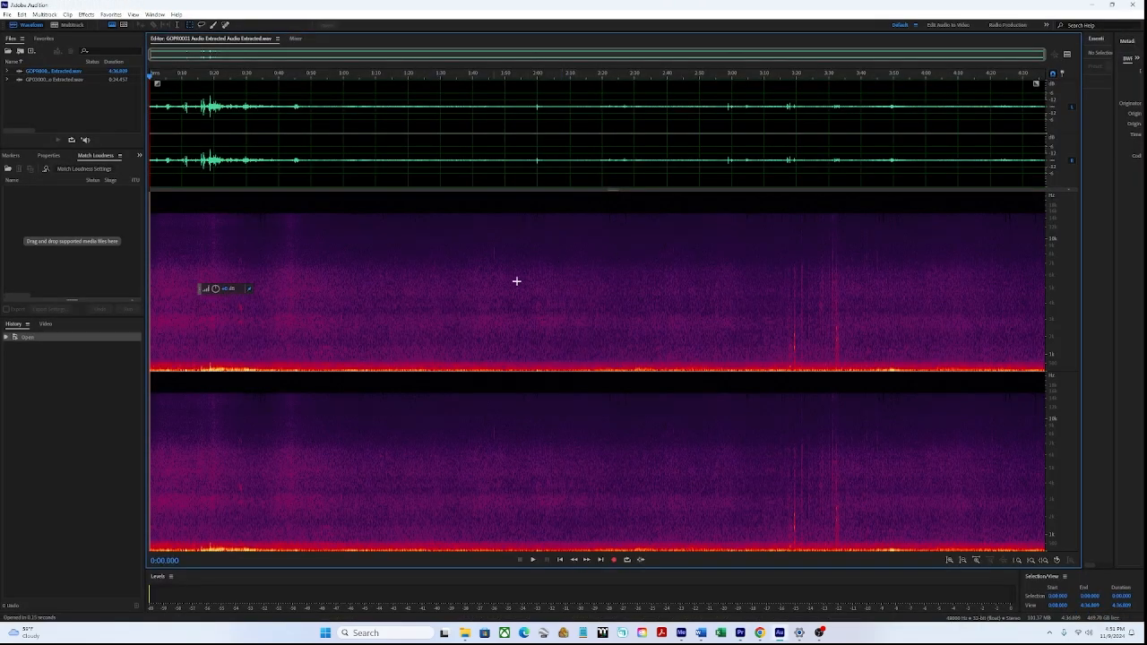
{"action": "key", "text": "space"}
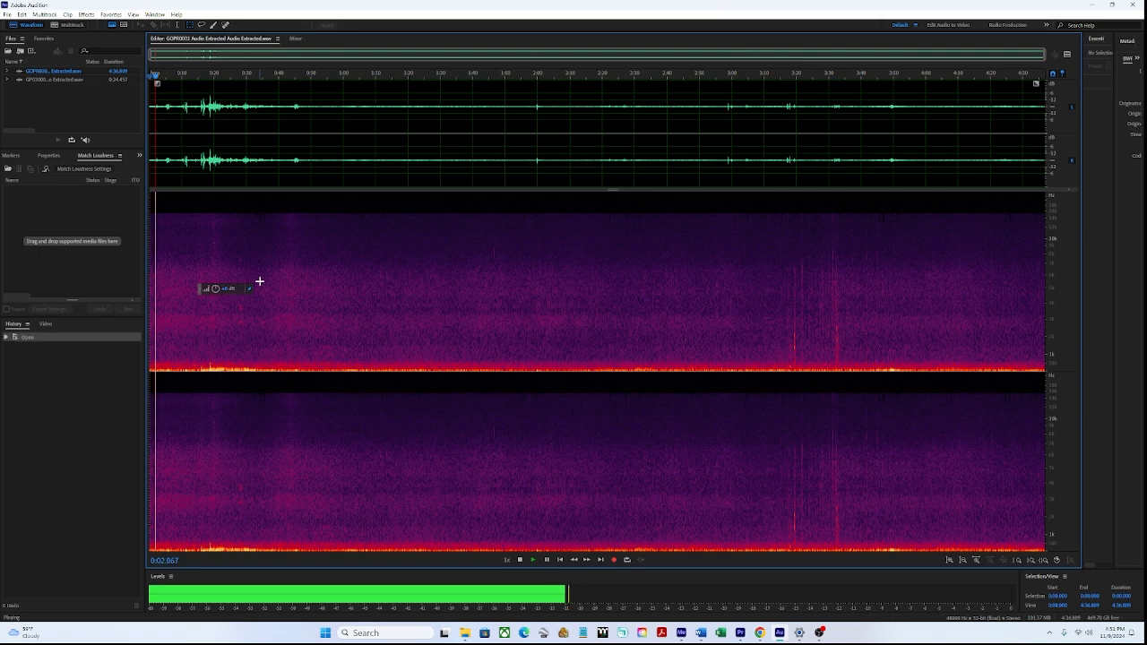
{"action": "key", "text": "space"}
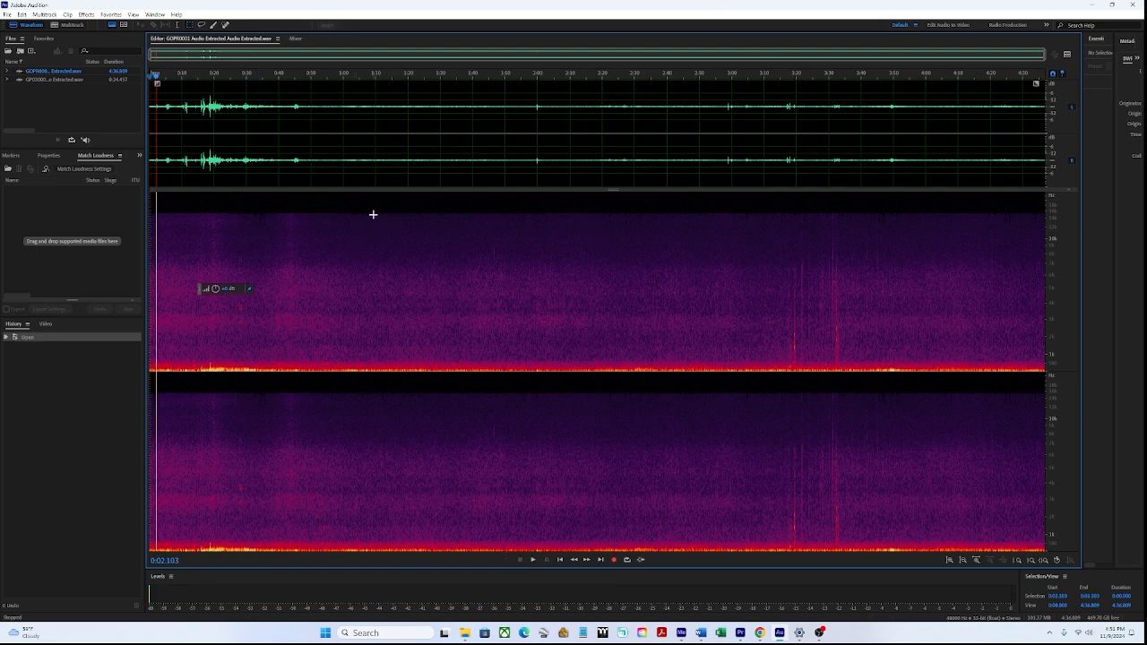
Step: Select the quiet stretch from about 1:08 to 1:11 and capture it as the noise print for the Noise Reduction process
{"action": "left_click_drag", "start_coordinate": [373, 215], "coordinate": [379, 369]}
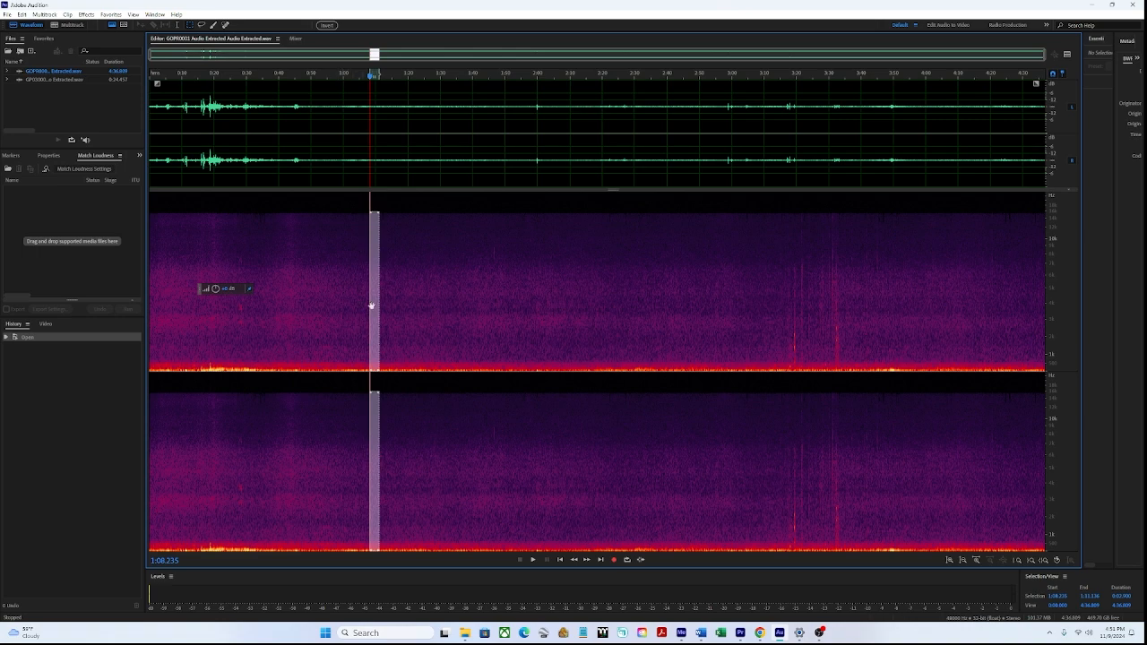
{"action": "left_click", "coordinate": [88, 15]}
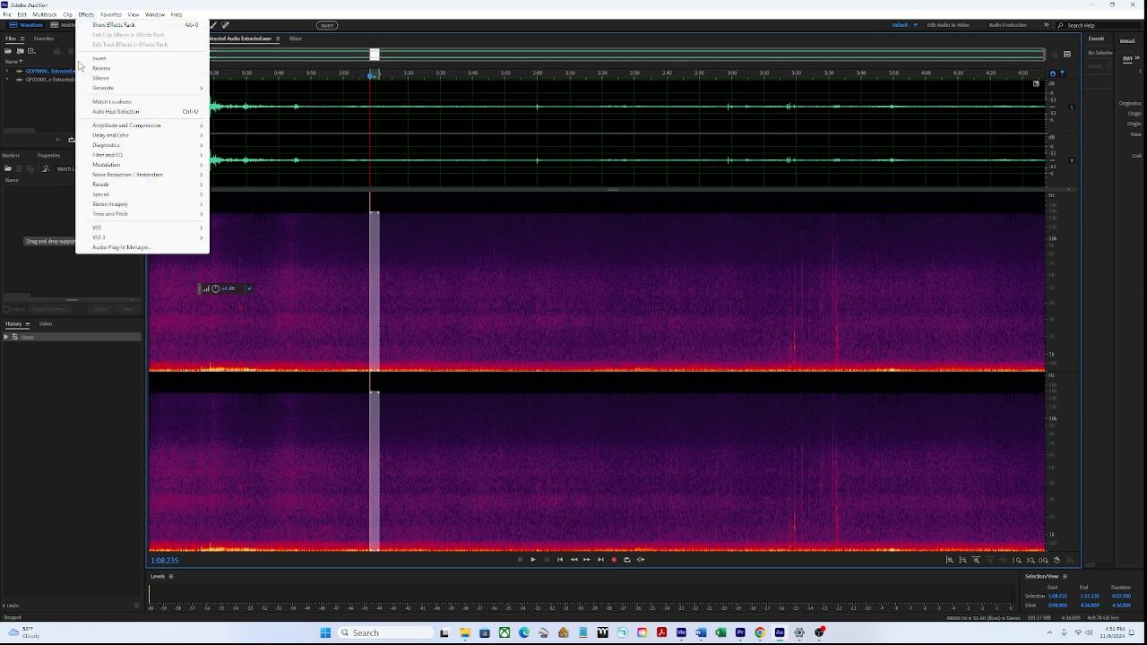
{"action": "mouse_move", "coordinate": [123, 177]}
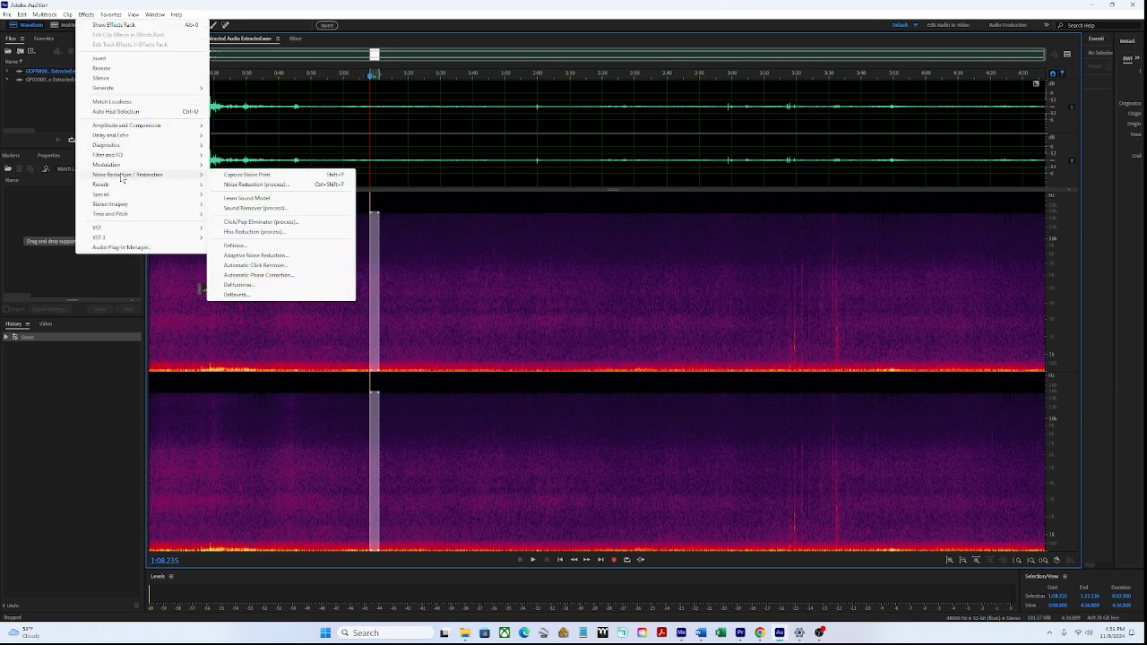
{"action": "left_click", "coordinate": [256, 184]}
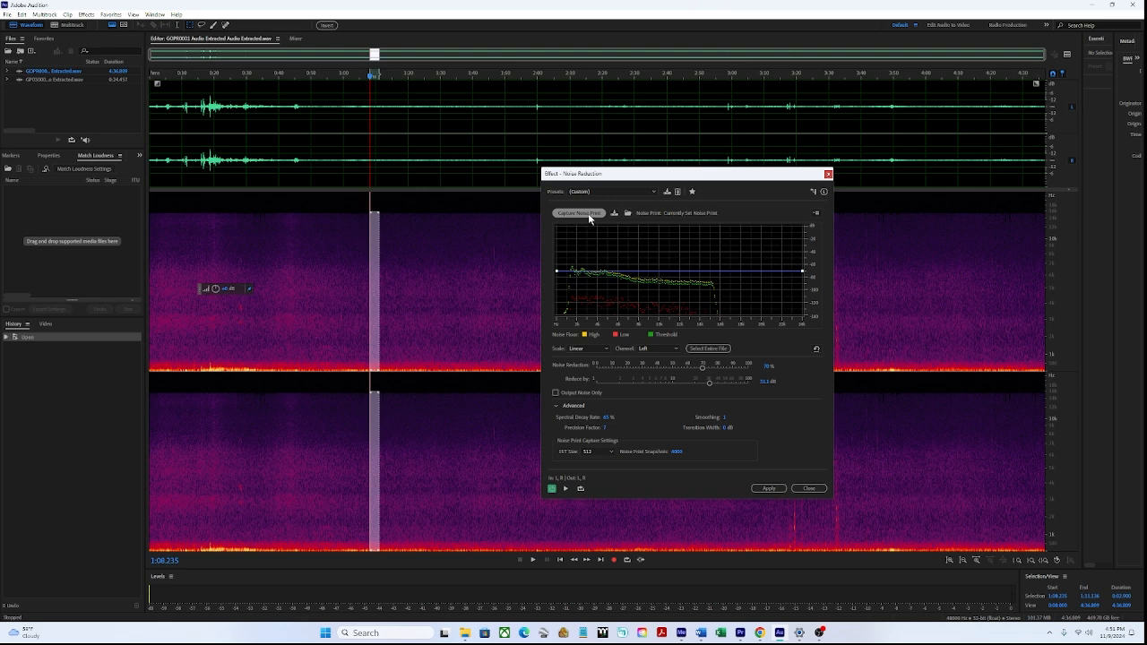
{"action": "left_click", "coordinate": [588, 213]}
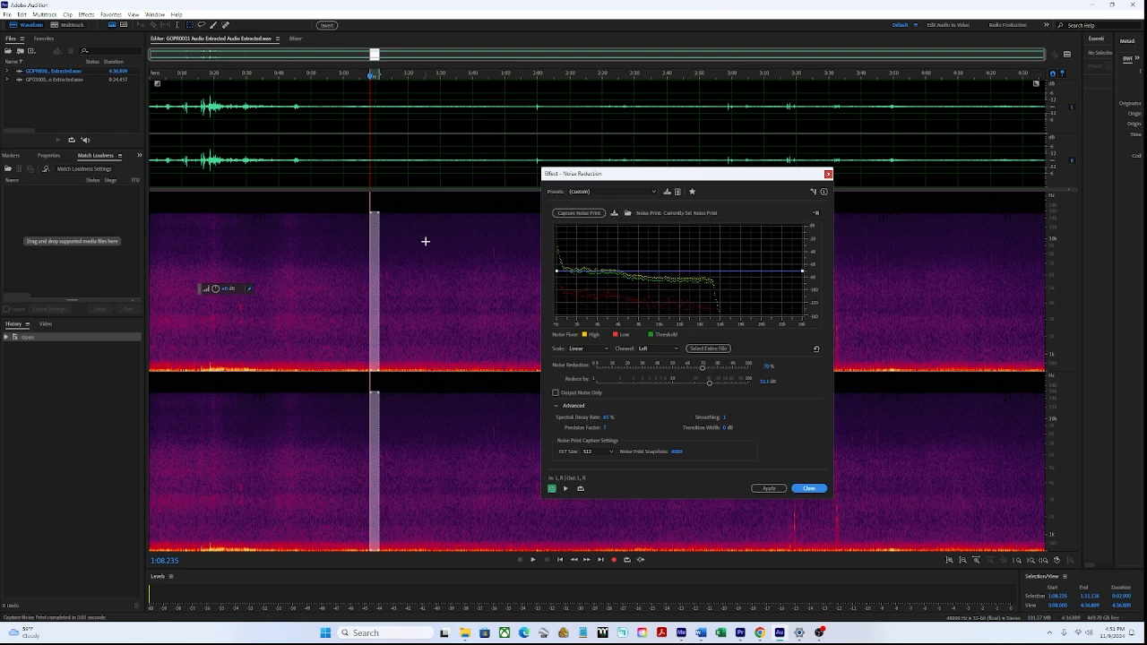
Step: Preview the noise reduction at several places in the recording, including around 1:09, 1:46 and 0:27
{"action": "left_click", "coordinate": [425, 241]}
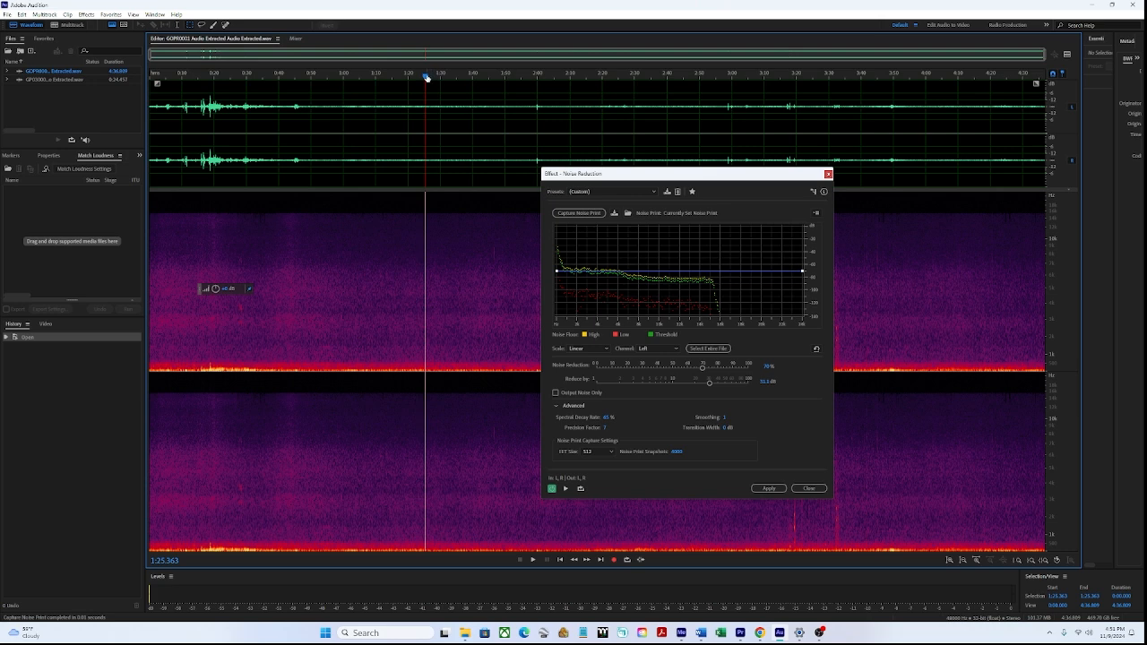
{"action": "key", "text": "space"}
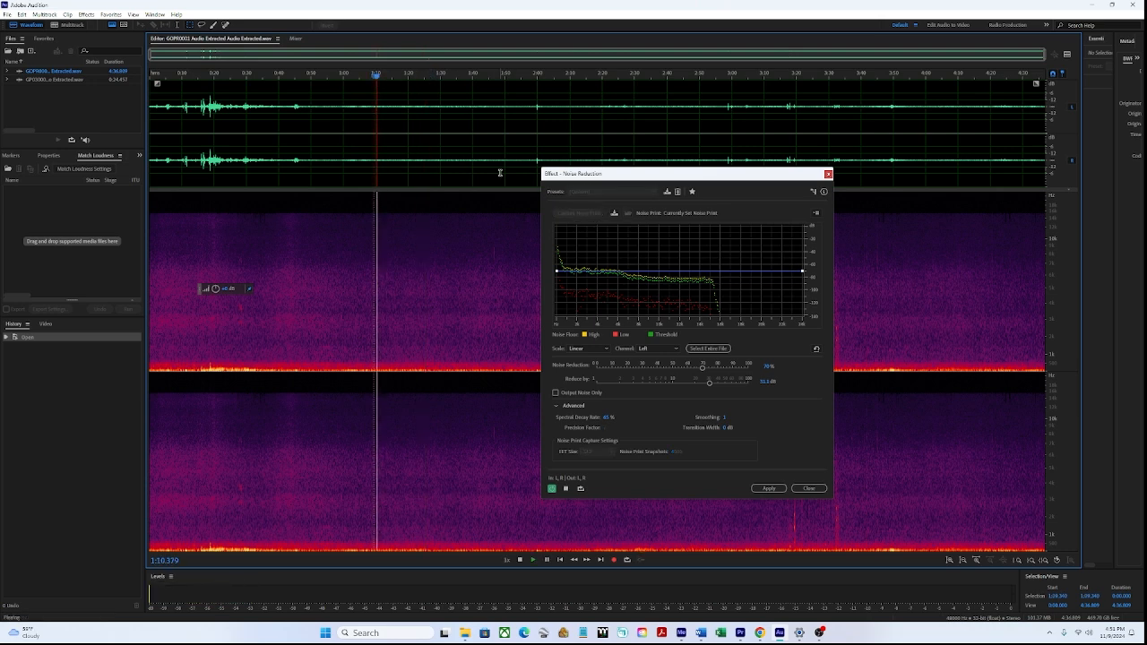
{"action": "left_click", "coordinate": [499, 82]}
{"action": "left_click", "coordinate": [478, 83]}
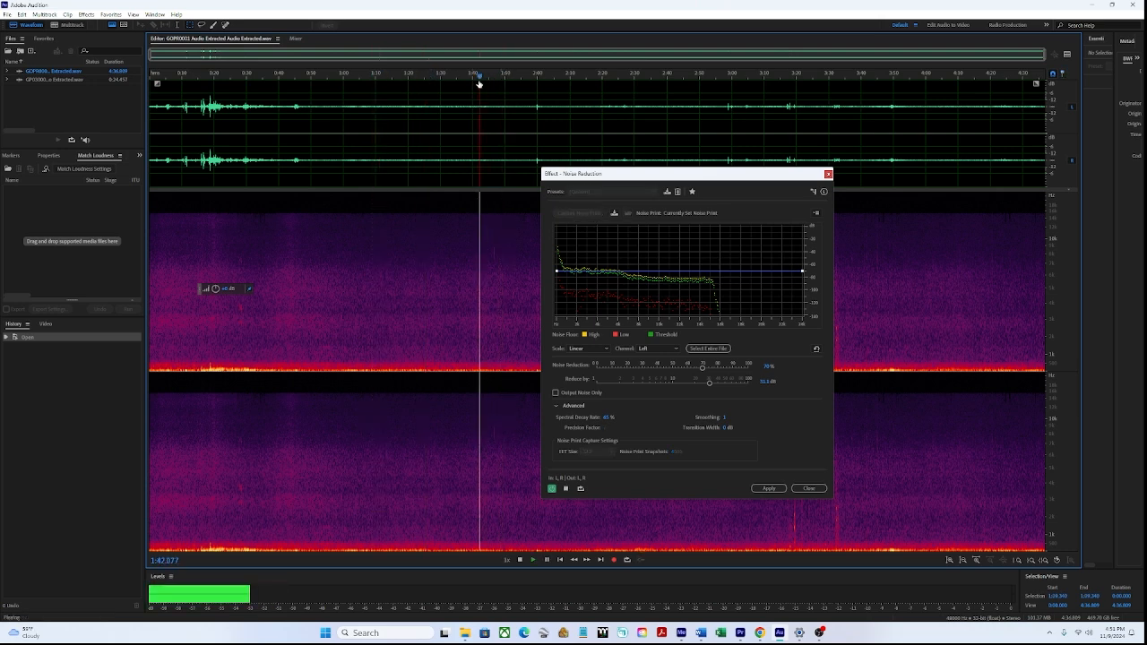
{"action": "left_click", "coordinate": [491, 80]}
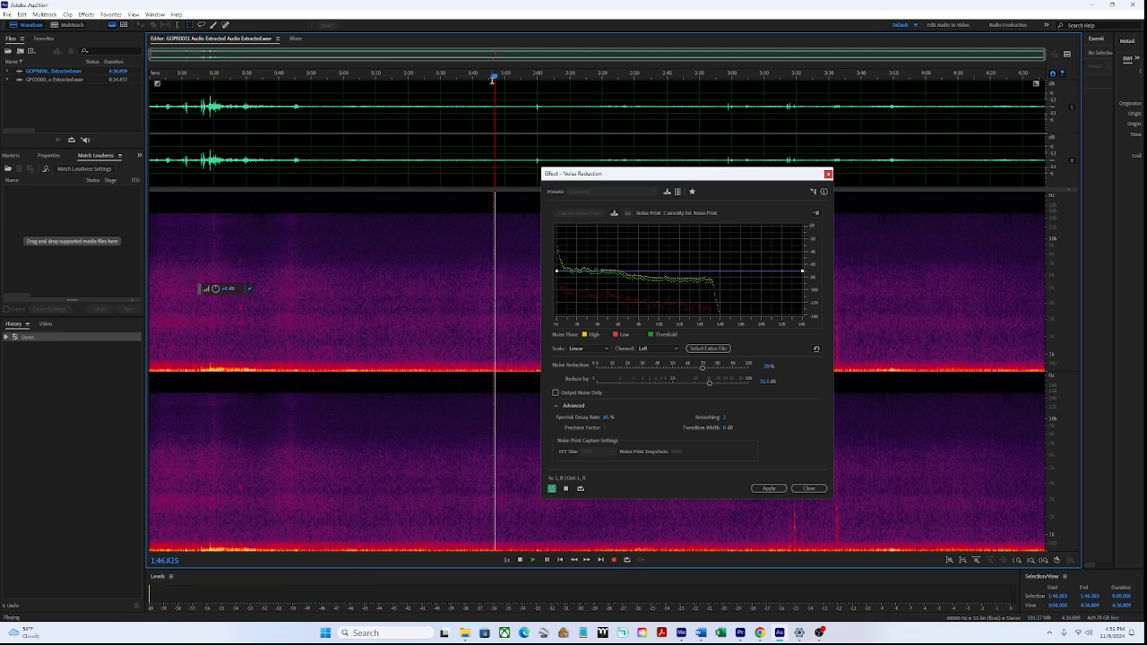
{"action": "key", "text": "space"}
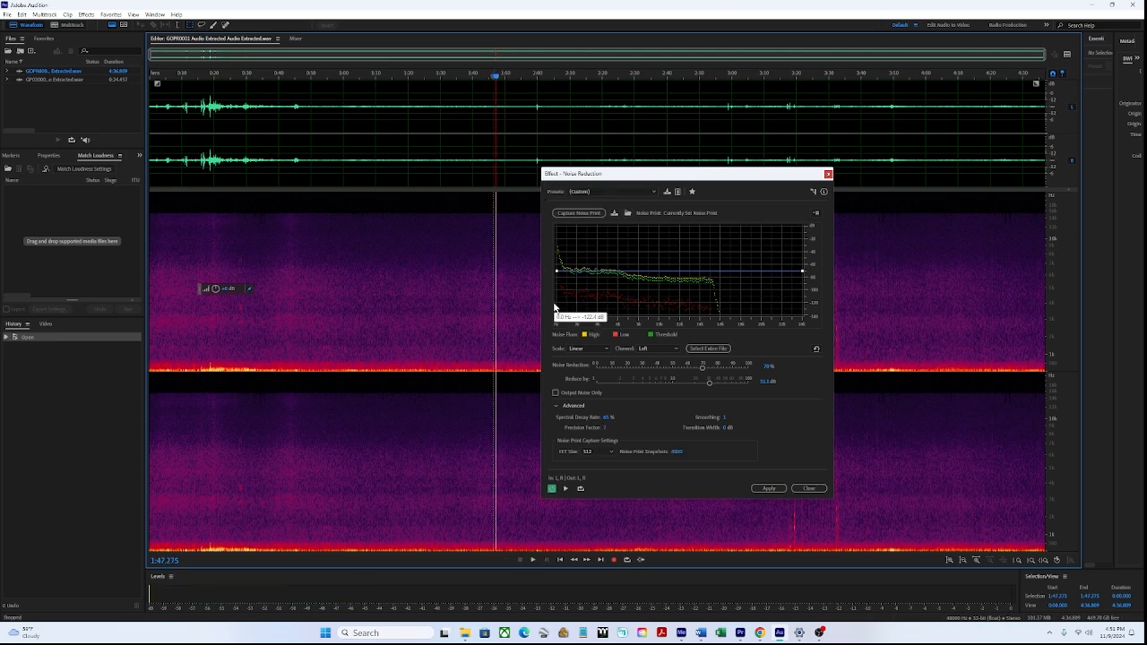
{"action": "left_click", "coordinate": [228, 84]}
{"action": "key", "text": "space"}
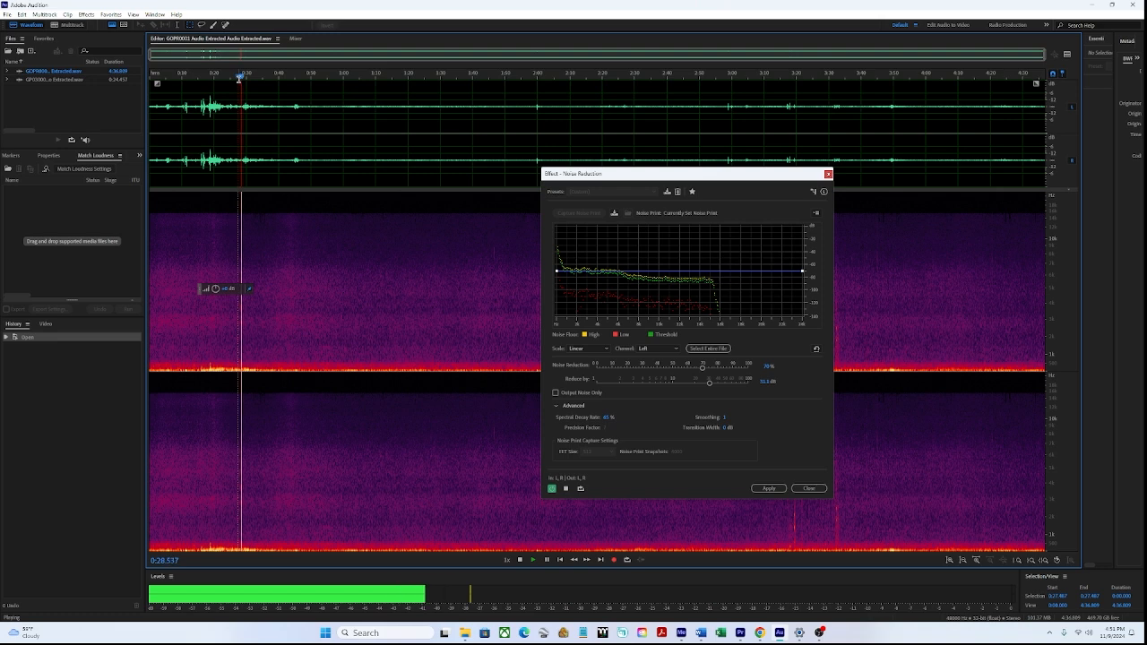
{"action": "key", "text": "space"}
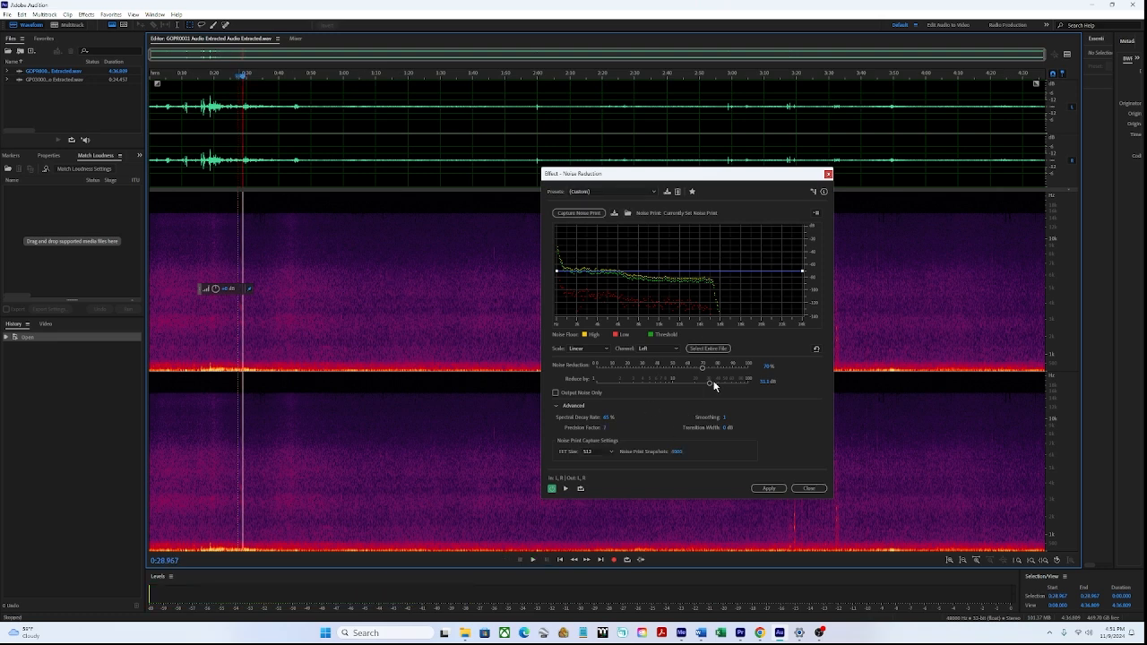
Step: Raise the noise reduction amount slightly above 70%, apply it to the recording and play the result from about 0:16
{"action": "left_click_drag", "start_coordinate": [703, 372], "coordinate": [710, 372]}
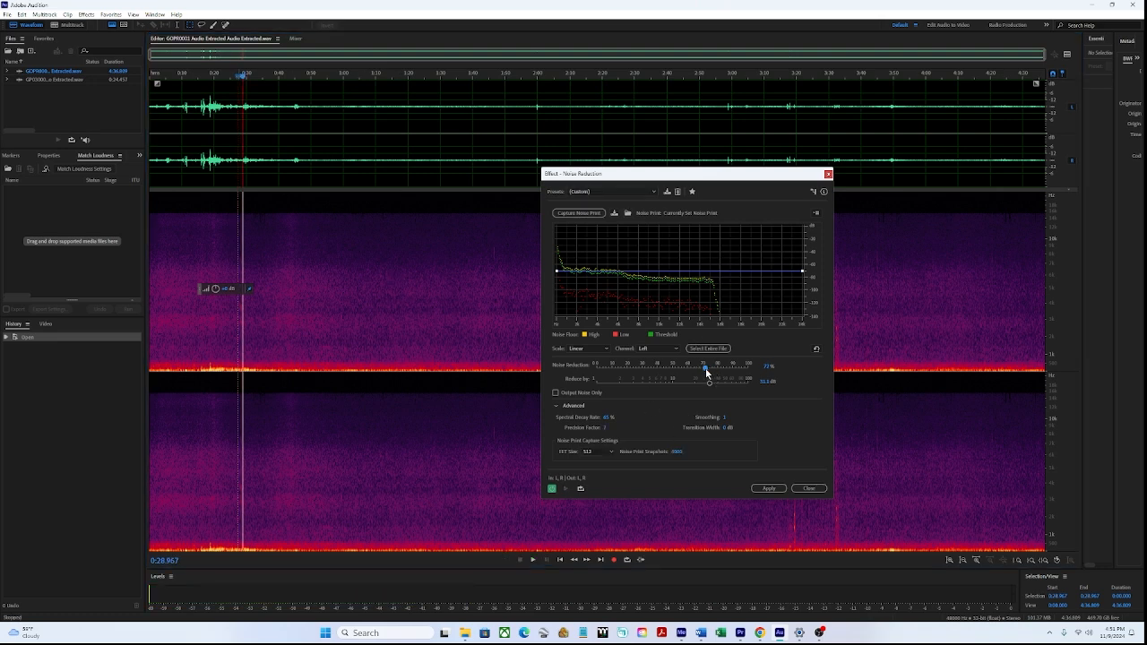
{"action": "left_click", "coordinate": [768, 489]}
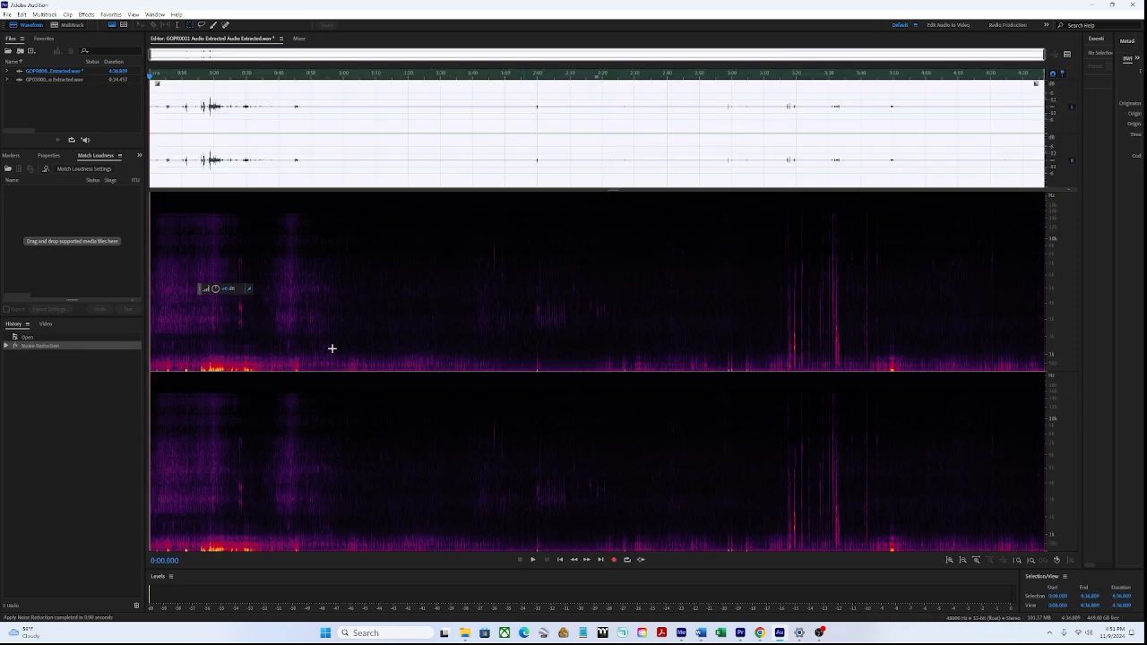
{"action": "left_click", "coordinate": [204, 177]}
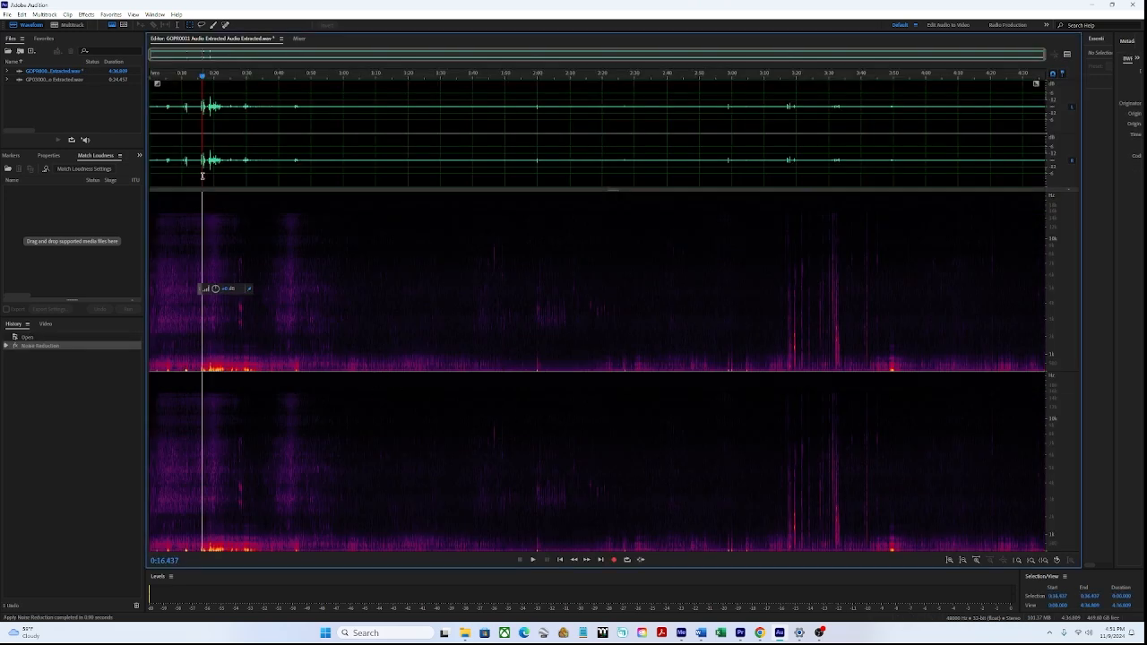
{"action": "key", "text": "space"}
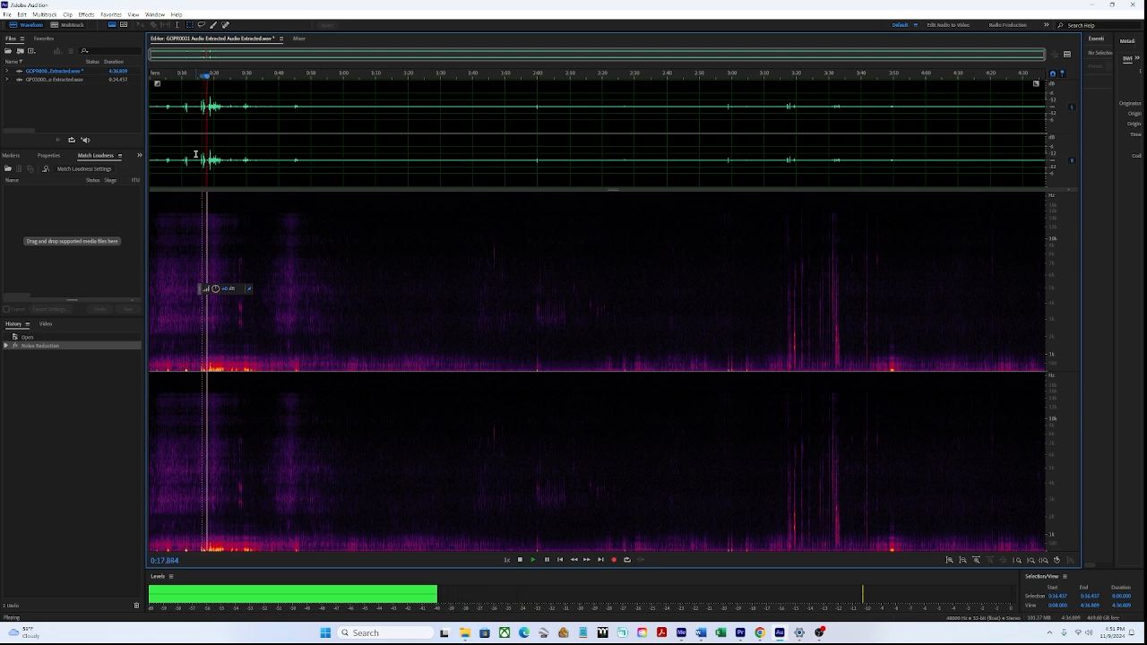
{"action": "key", "text": "space"}
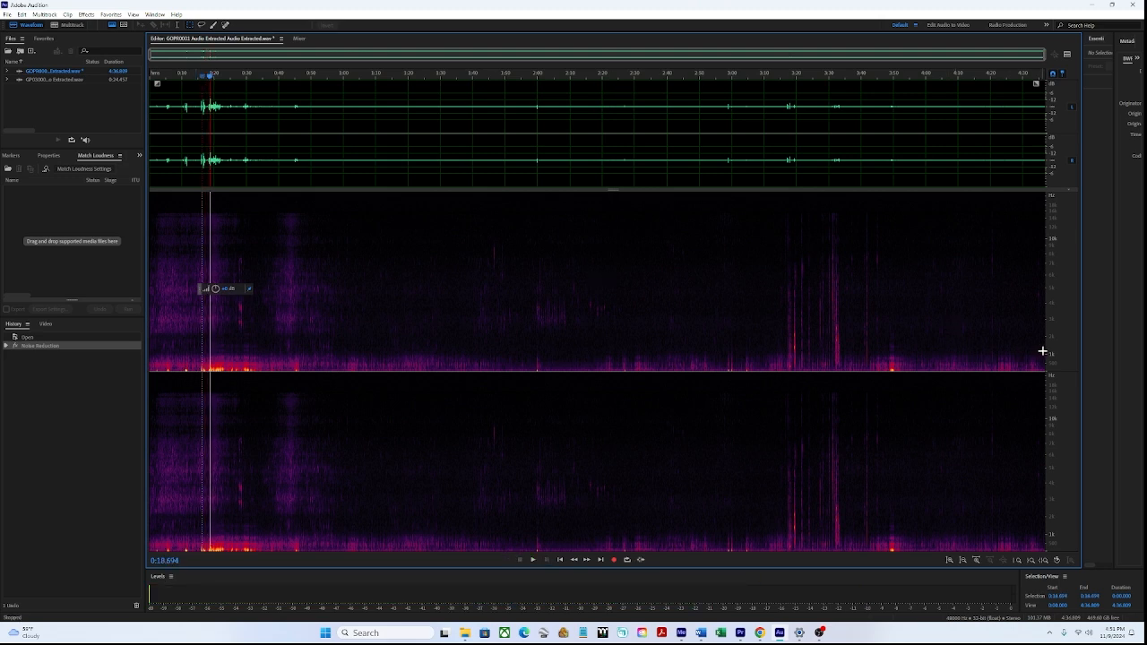
Step: Delete the frequencies below about 1 kHz across the whole recording and play the result from about 0:21 and 3:30
{"action": "left_click_drag", "start_coordinate": [1043, 354], "coordinate": [43, 479]}
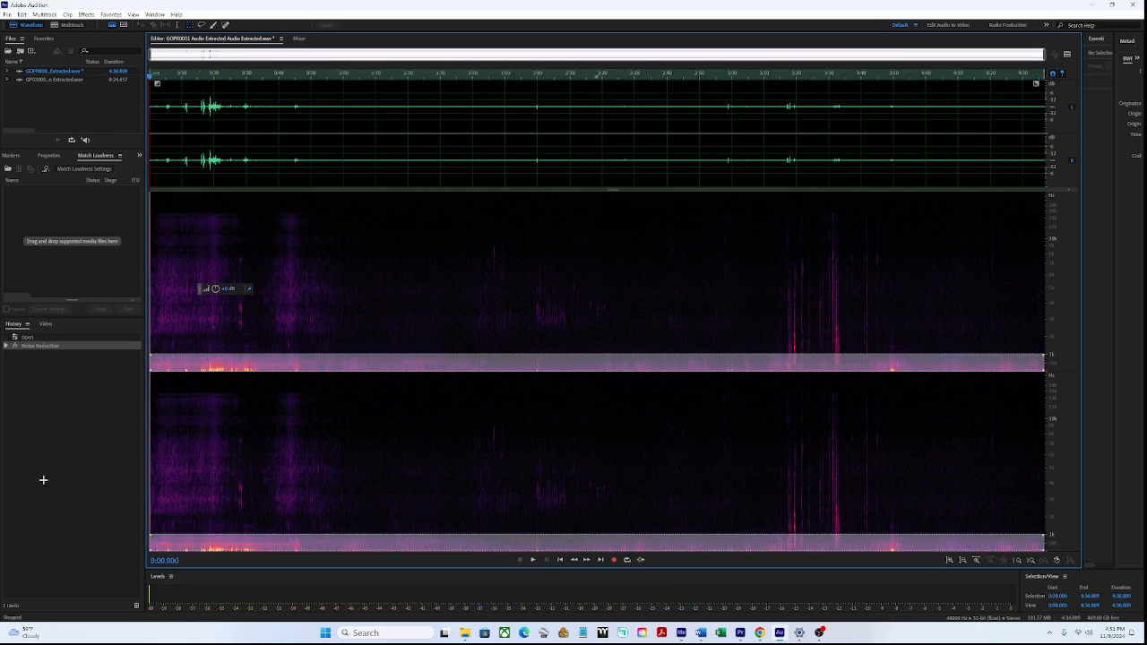
{"action": "key", "text": "Delete"}
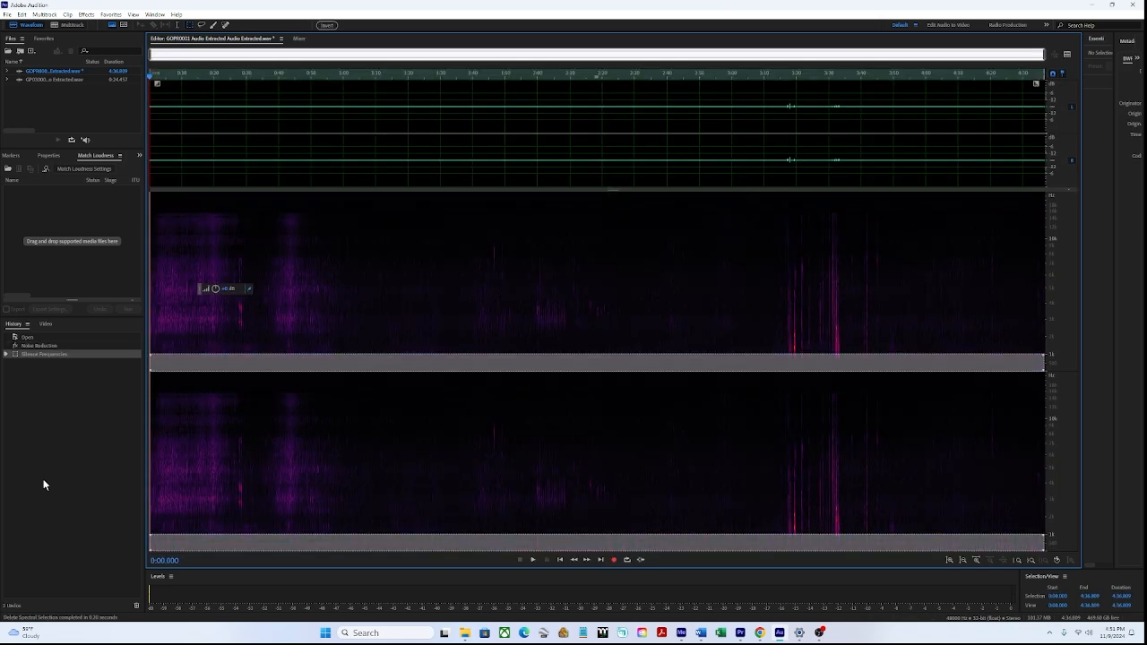
{"action": "left_click", "coordinate": [219, 384]}
{"action": "key", "text": "space"}
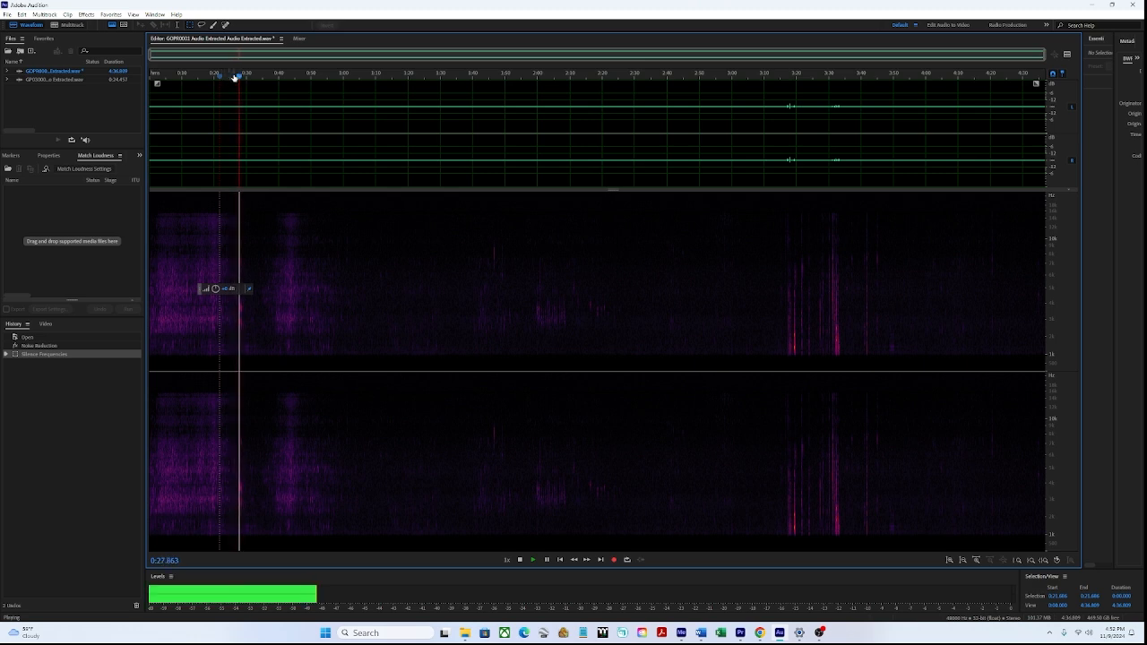
{"action": "key", "text": "space"}
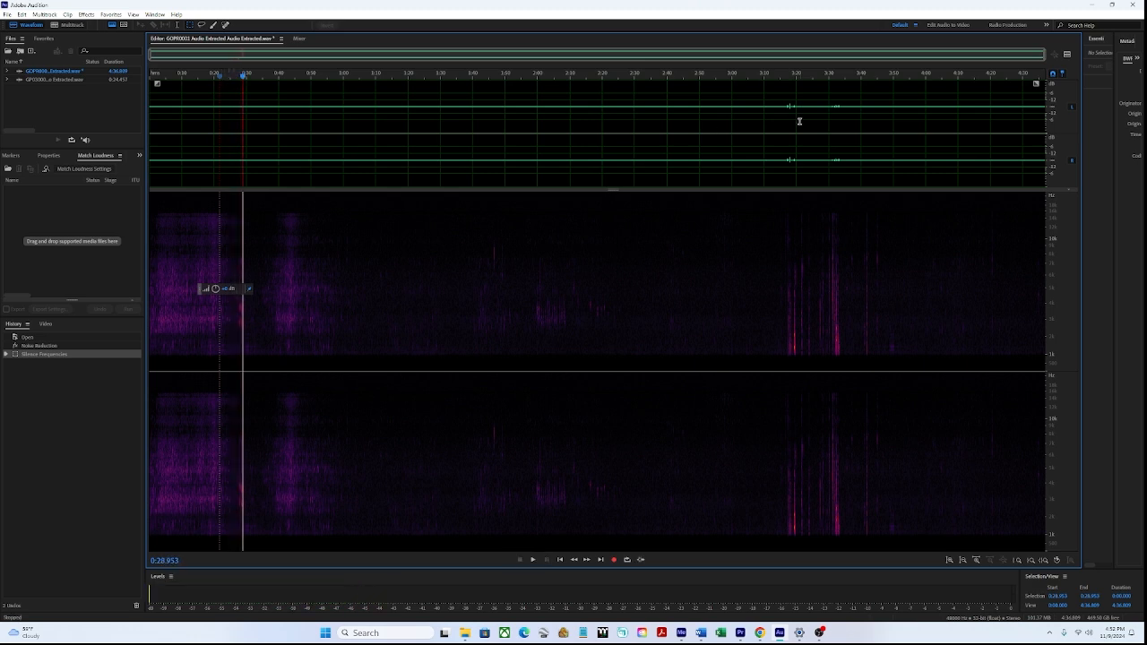
{"action": "left_click", "coordinate": [829, 75]}
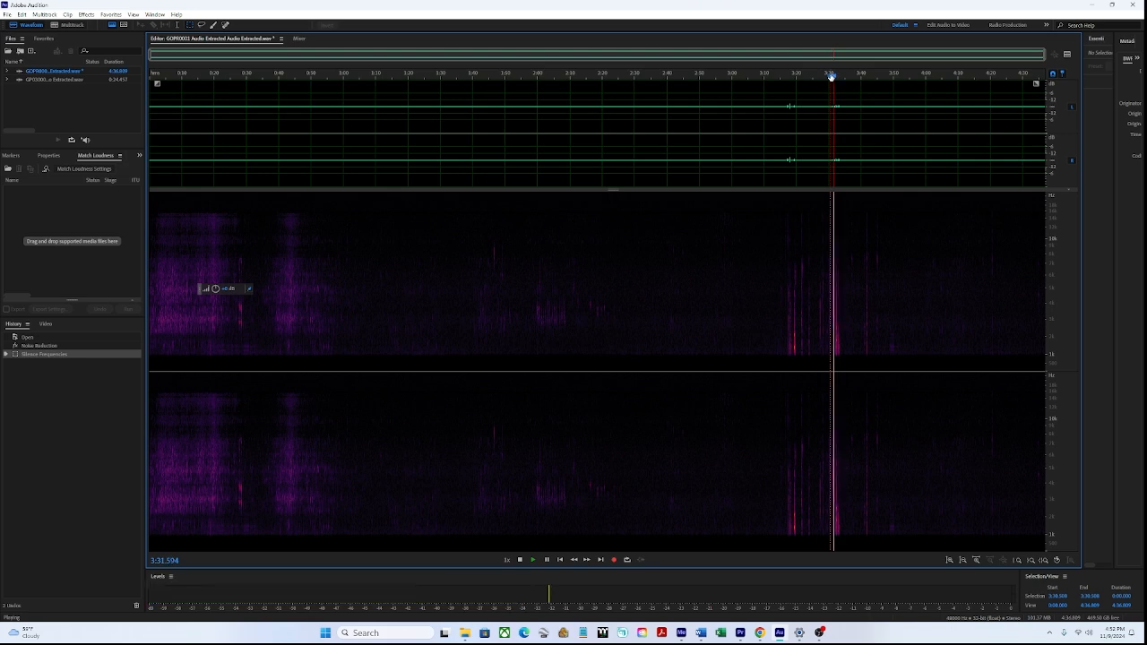
{"action": "key", "text": "space"}
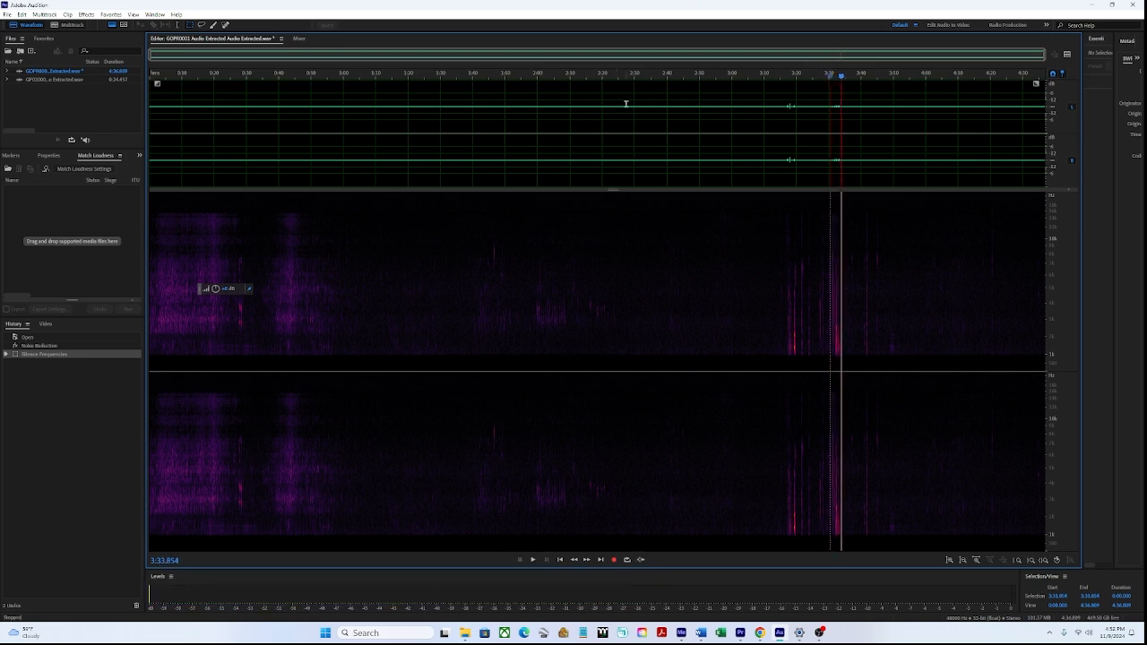
Step: Save the cleaned audio, close both open audio files and switch back to Adobe Premiere Pro
{"action": "key", "text": "ctrl+s"}
{"action": "key", "text": "ctrl+w"}
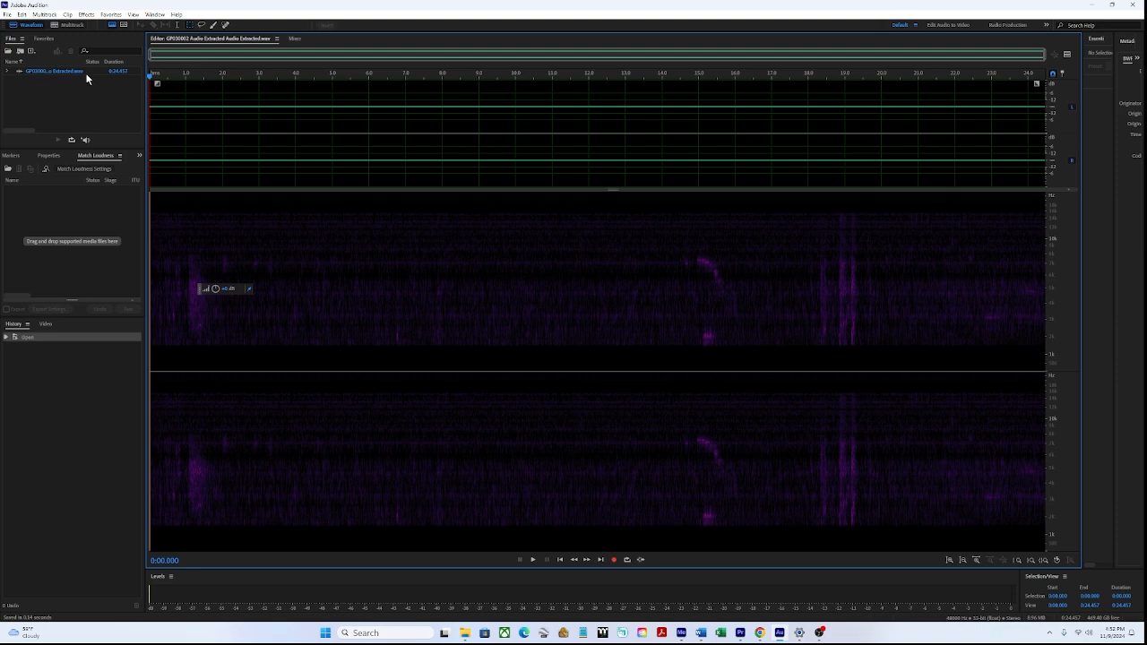
{"action": "key", "text": "ctrl+w"}
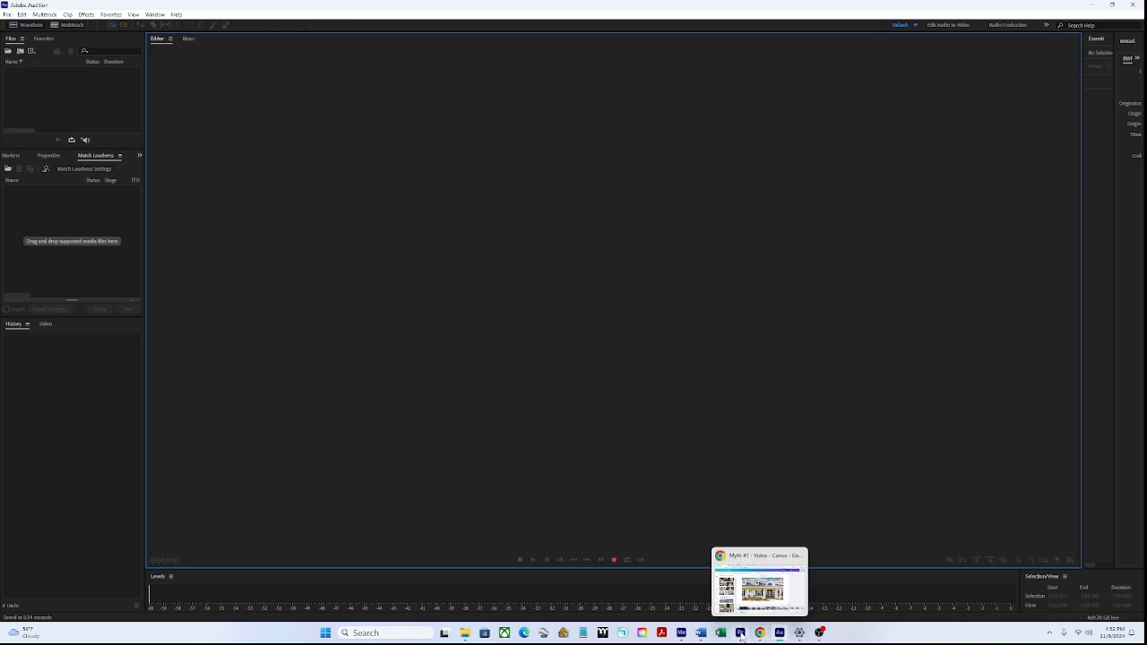
{"action": "left_click", "coordinate": [740, 632]}
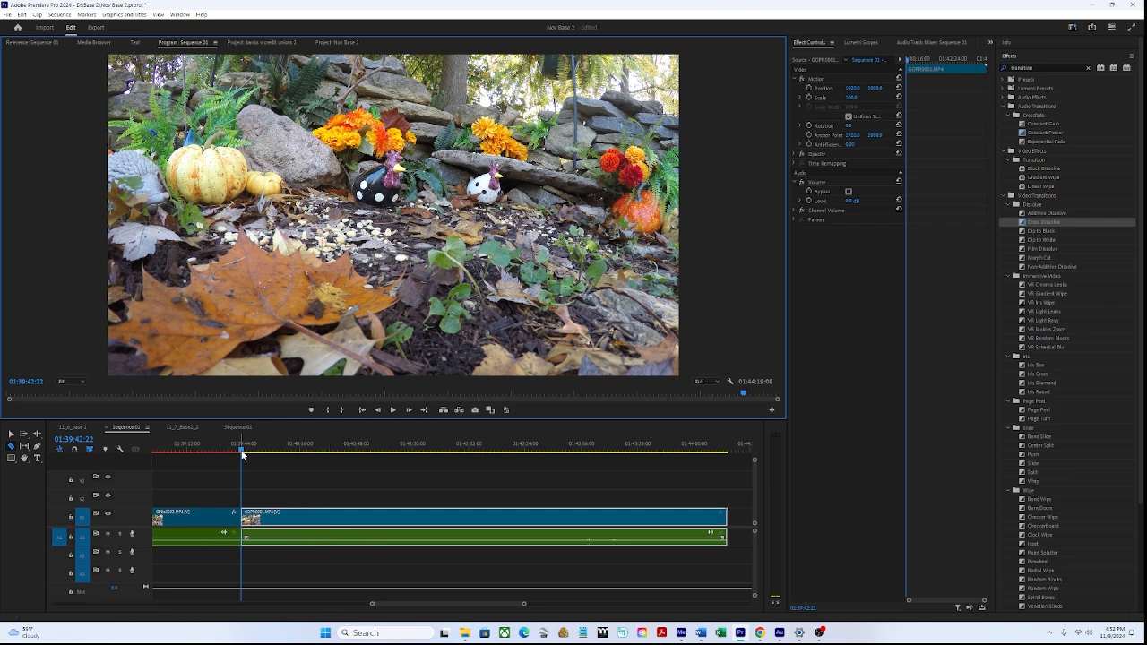
Step: Reframe the long clip at 01:39:47:09 with a rotation of about -10° and a scale of about 140
{"action": "left_click_drag", "start_coordinate": [242, 454], "coordinate": [249, 454]}
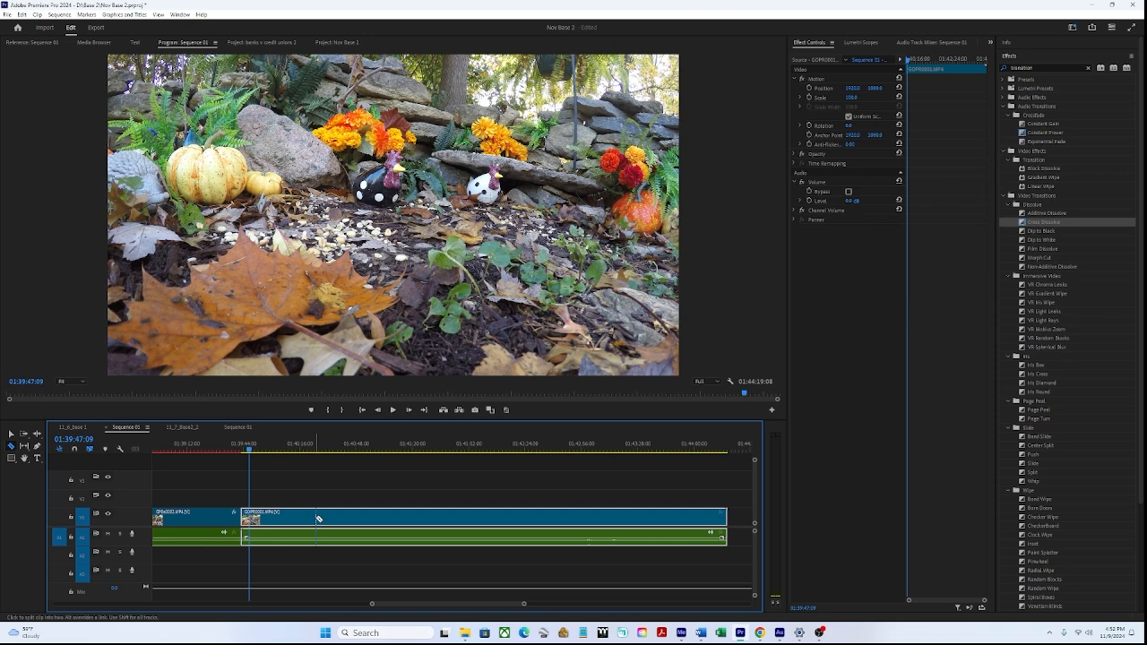
{"action": "left_click", "coordinate": [850, 126]}
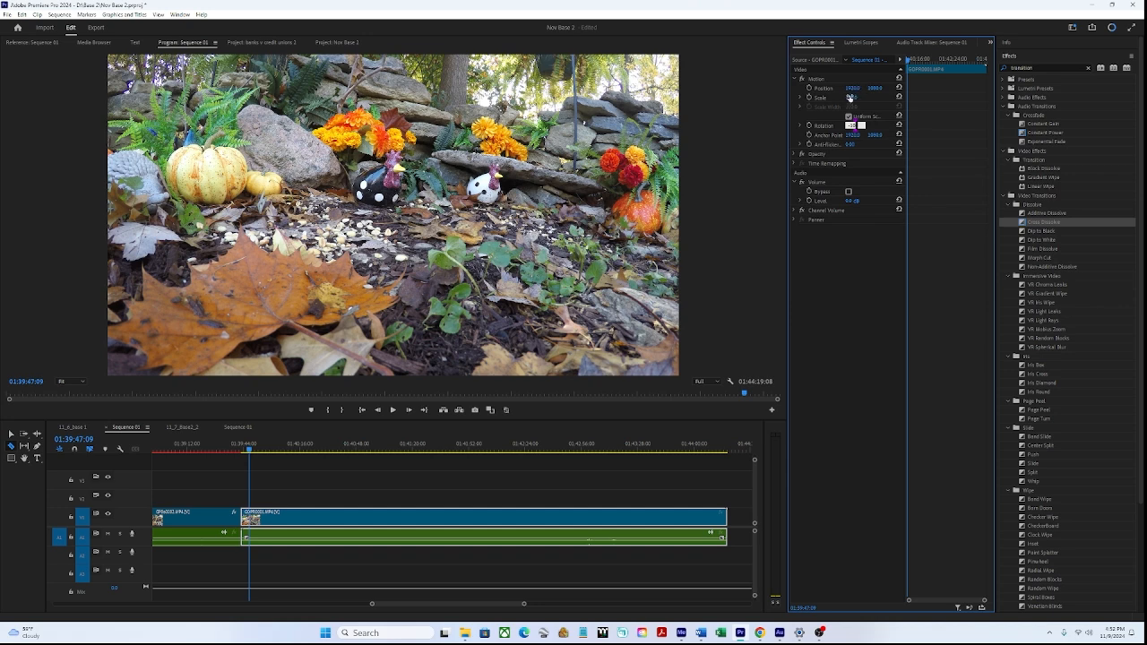
{"action": "key", "text": "Return"}
{"action": "key", "text": "Return"}
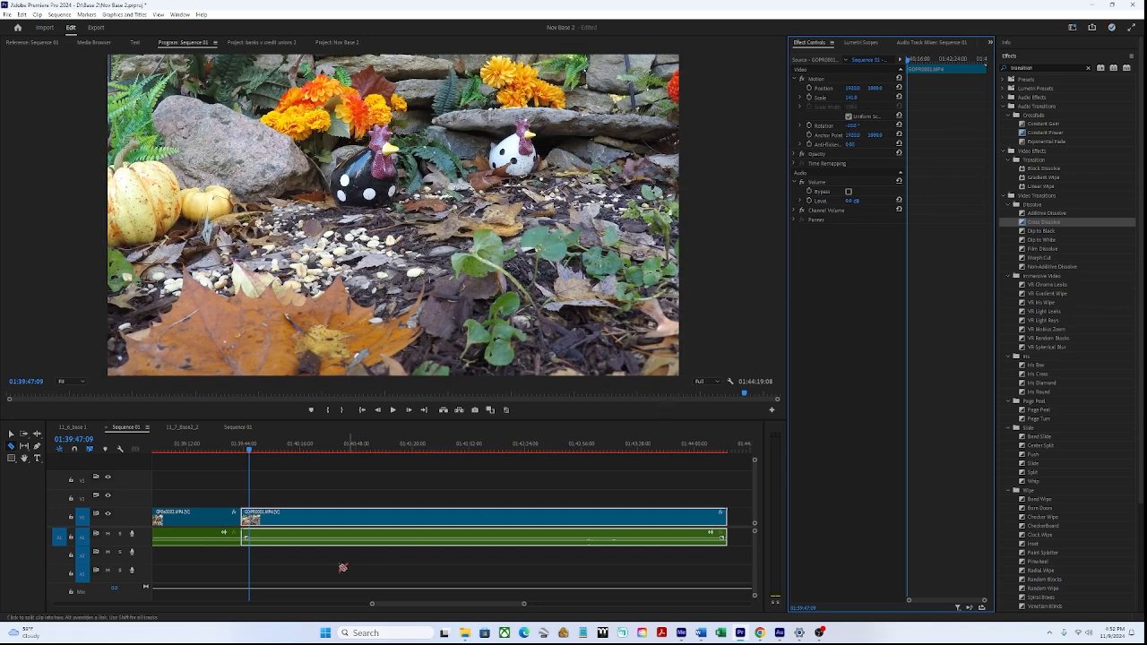
Step: Cut the long reframed clip at 01:42:22:13 and ripple delete the part before the cut
{"action": "left_click_drag", "start_coordinate": [249, 453], "coordinate": [524, 481]}
{"action": "left_click", "coordinate": [523, 519]}
{"action": "right_click", "coordinate": [485, 524]}
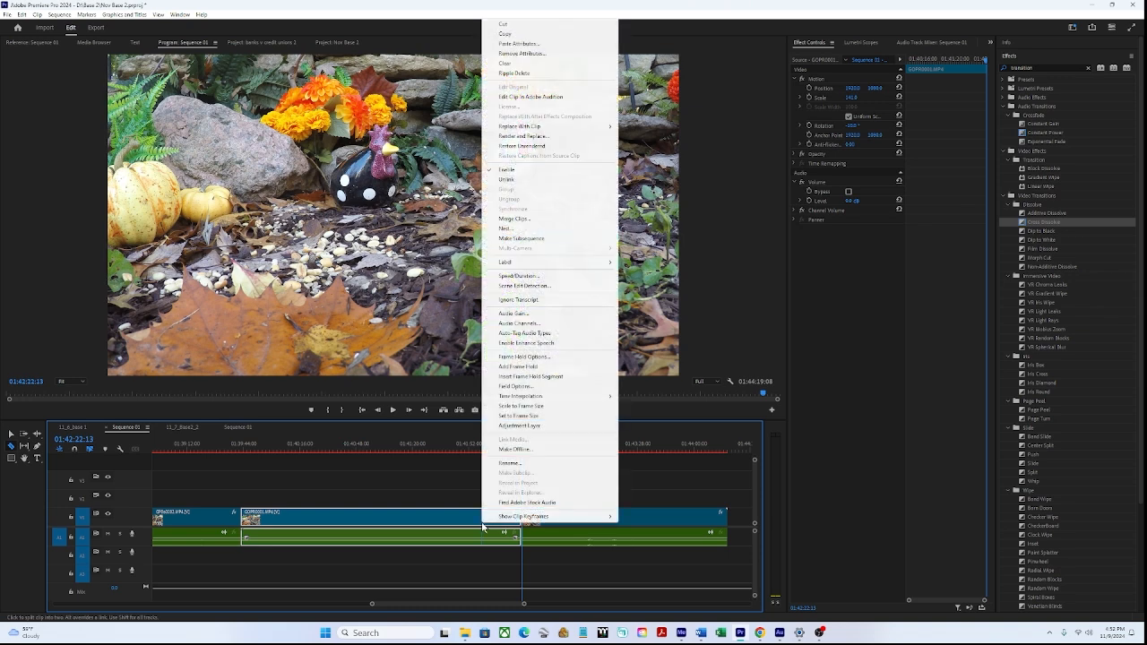
{"action": "left_click", "coordinate": [514, 74]}
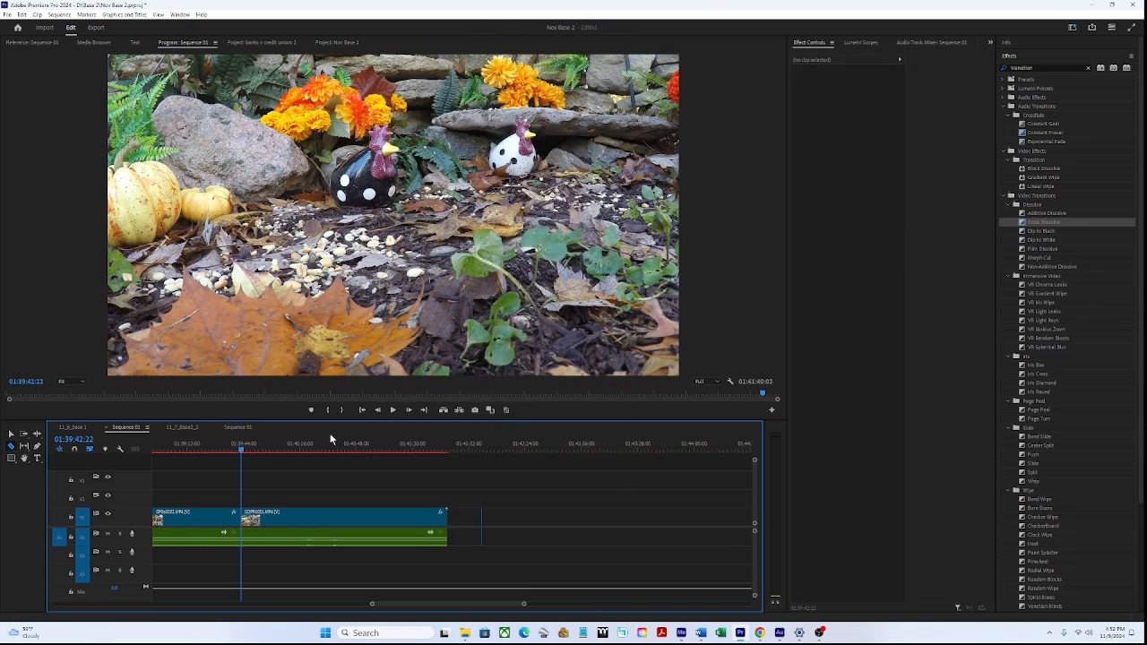
Step: Cut the last clip at about 01:39:49 and at 01:39:56:28, and ripple delete the section between the cuts
{"action": "left_click_drag", "start_coordinate": [242, 453], "coordinate": [251, 454]}
{"action": "left_click", "coordinate": [254, 519]}
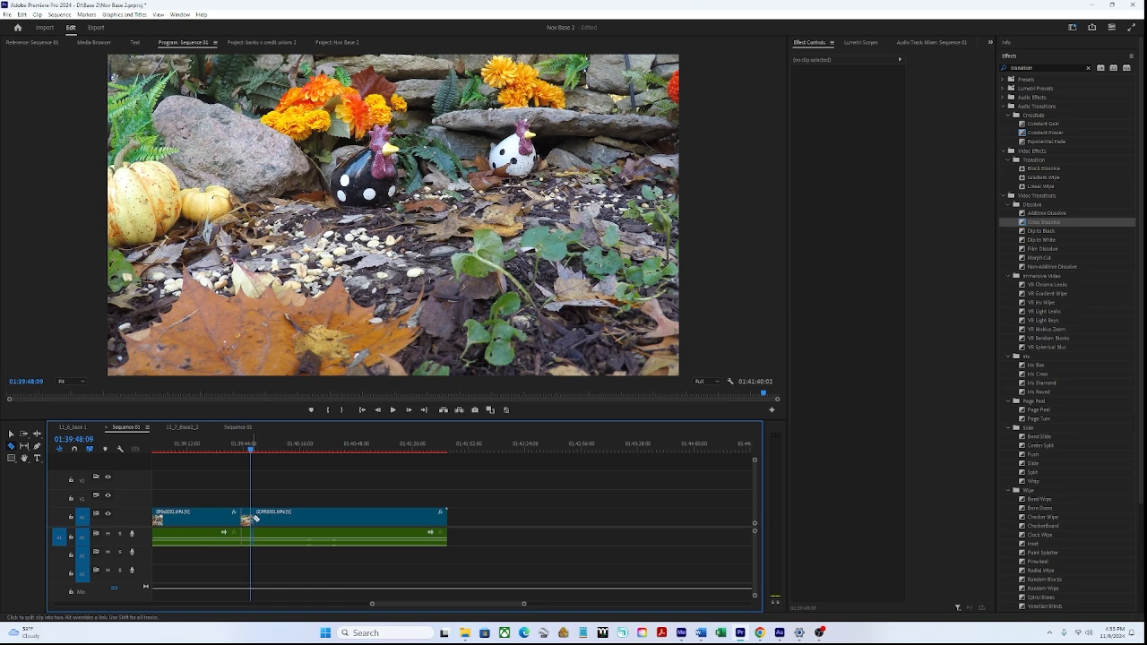
{"action": "mouse_move", "coordinate": [250, 450]}
{"action": "left_mouse_down"}
{"action": "mouse_move", "coordinate": [281, 451]}
{"action": "mouse_move", "coordinate": [266, 463]}
{"action": "left_mouse_up"}
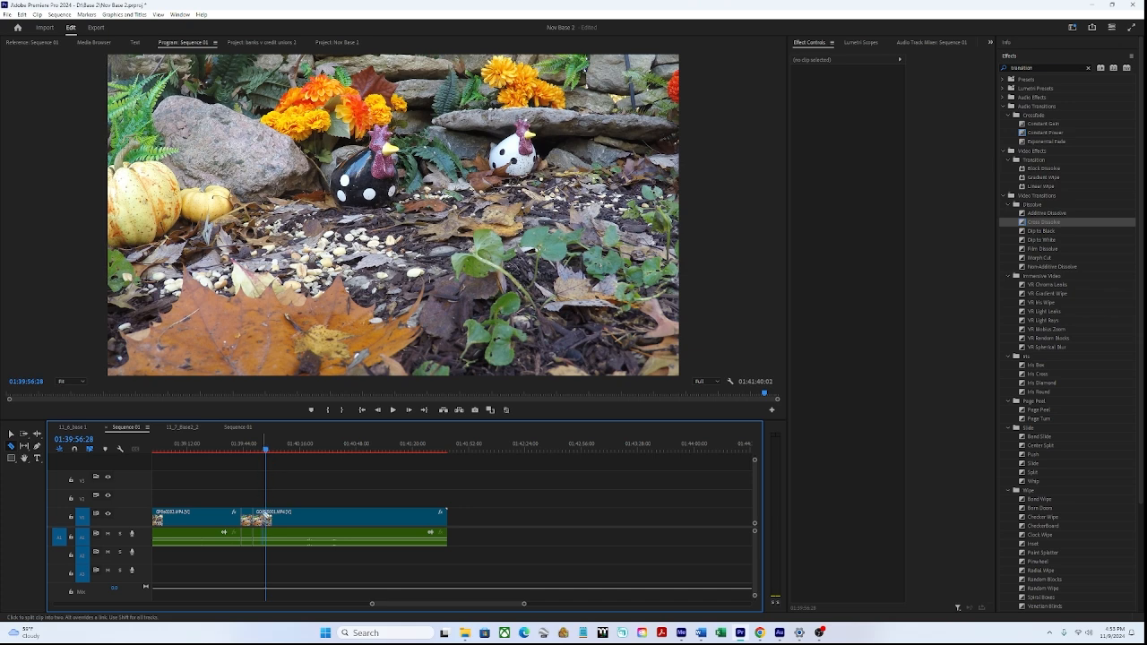
{"action": "left_click", "coordinate": [265, 517]}
{"action": "right_click", "coordinate": [260, 517]}
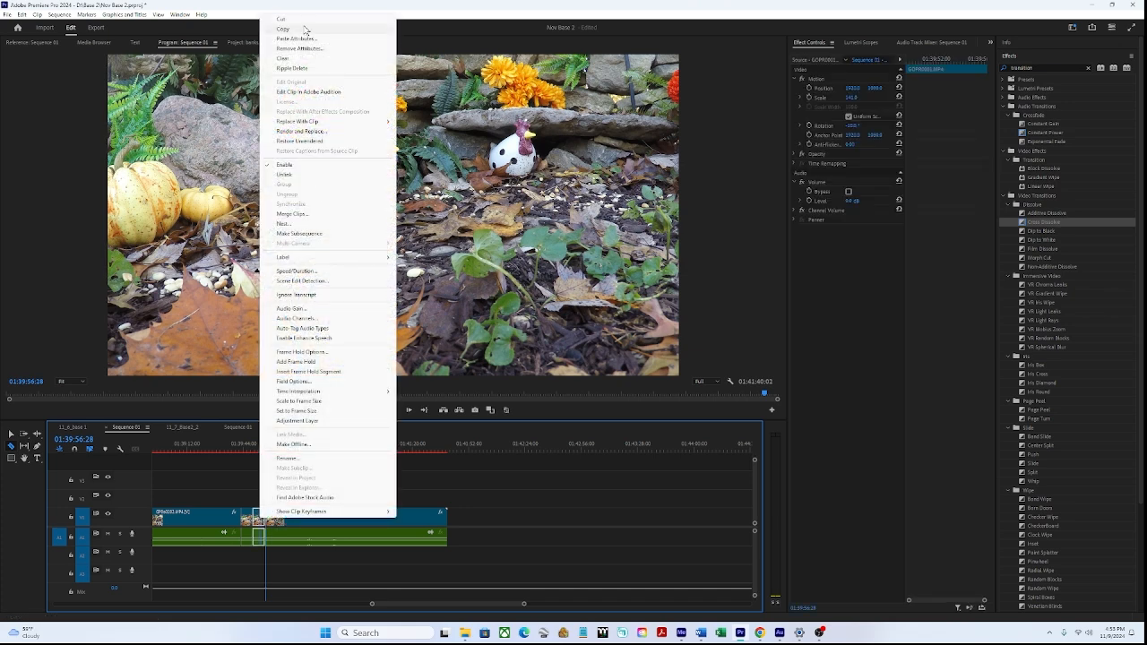
{"action": "left_click", "coordinate": [309, 70]}
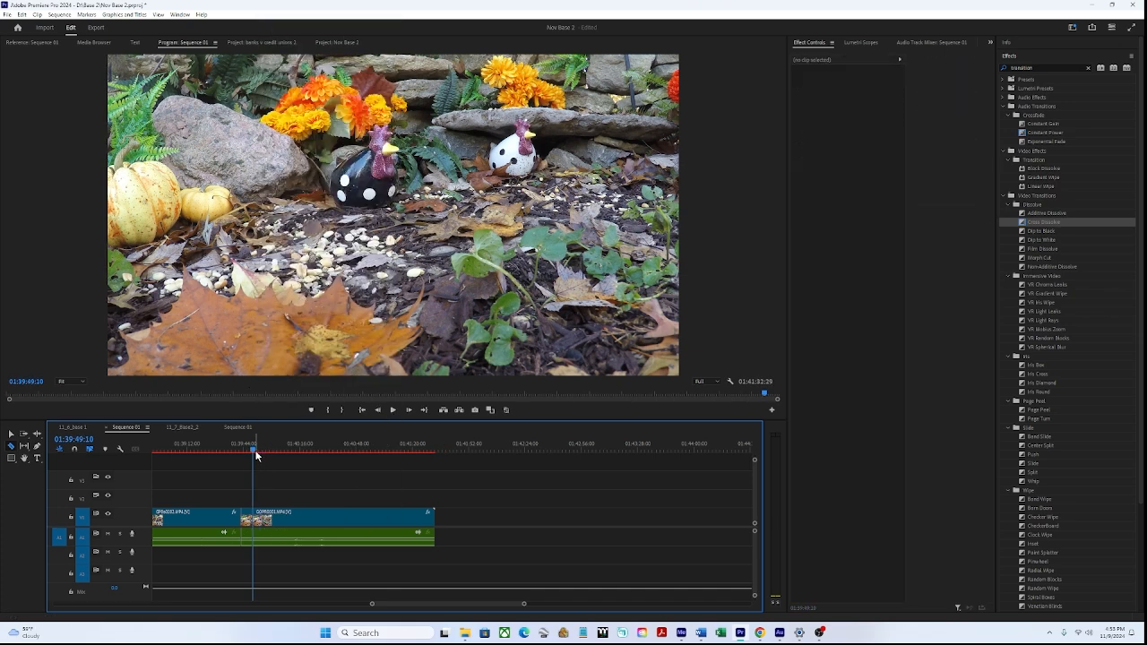
Step: Cut the remaining clip at about 01:39:58 and at 01:40:13:06, and ripple delete the section between the cuts
{"action": "left_click_drag", "start_coordinate": [254, 453], "coordinate": [295, 467]}
{"action": "left_click", "coordinate": [268, 517]}
{"action": "key", "text": "c"}
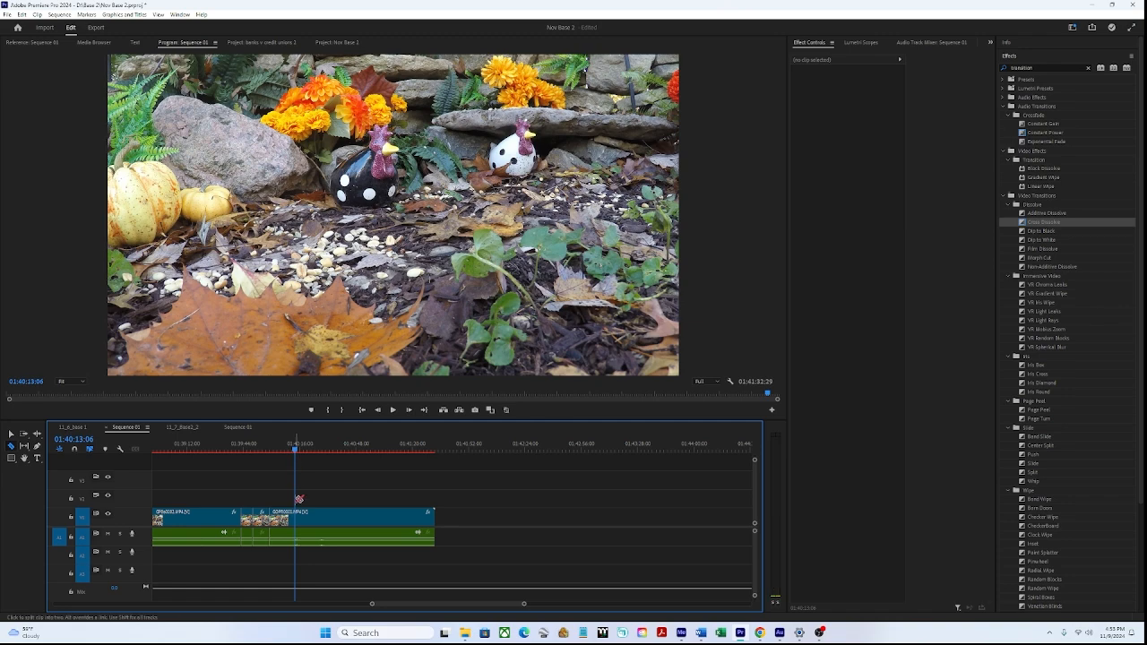
{"action": "left_click", "coordinate": [298, 518]}
{"action": "right_click", "coordinate": [273, 518]}
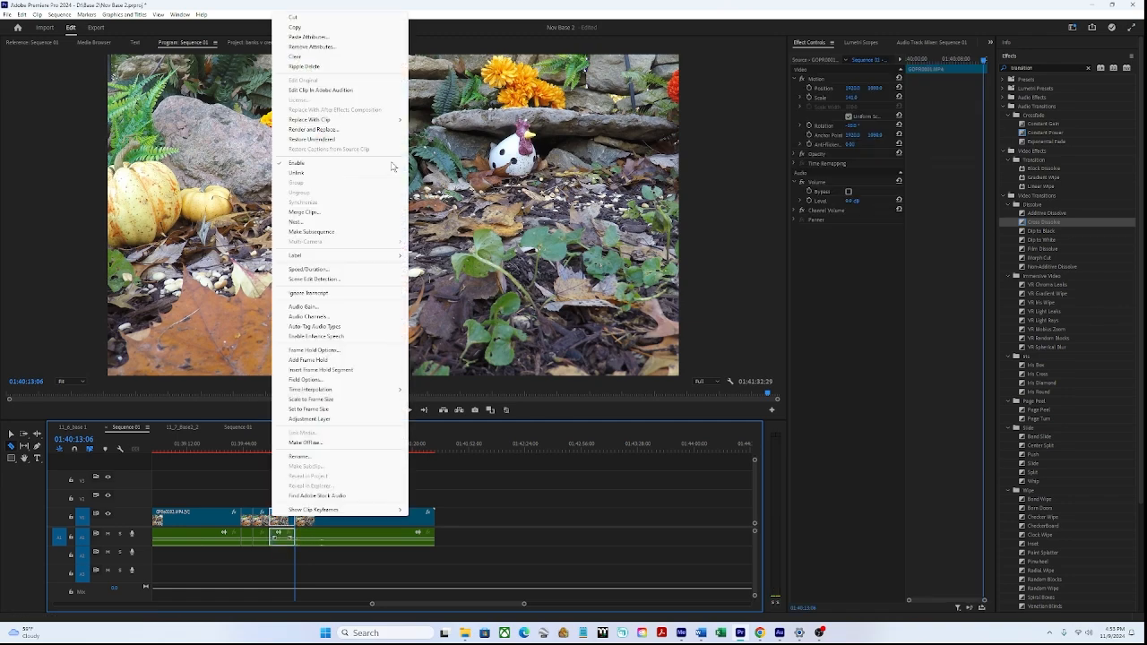
{"action": "left_click", "coordinate": [339, 69]}
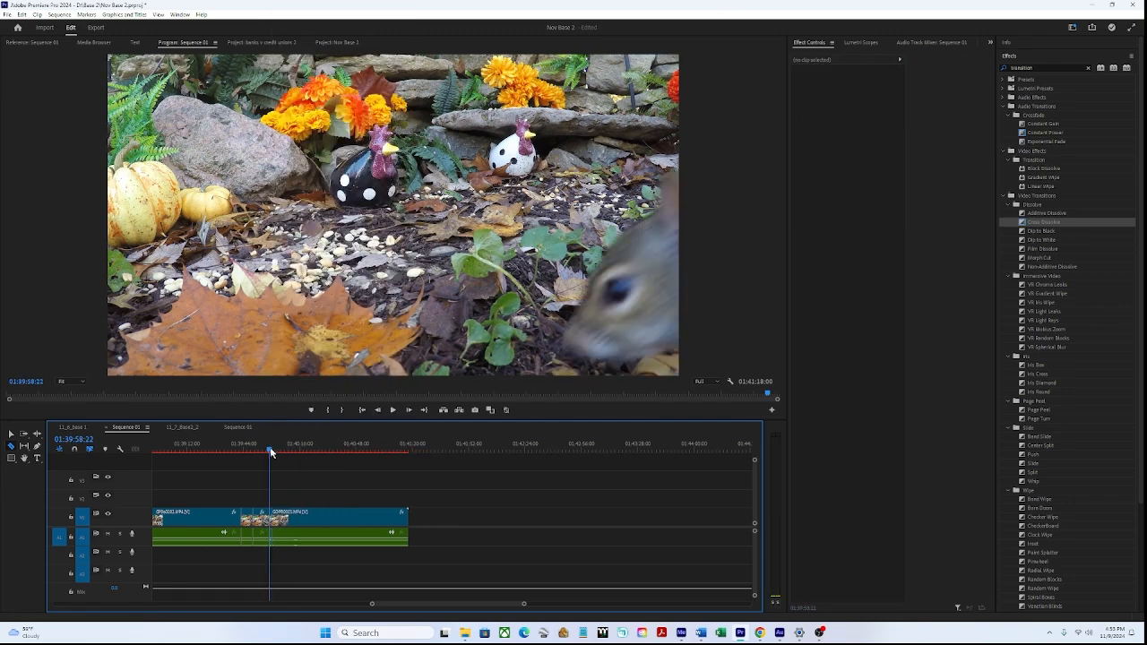
Step: Cut the last clip at 01:40:29:06 and ripple trim about 17 seconds from the start of the part after the cut
{"action": "left_click_drag", "start_coordinate": [271, 452], "coordinate": [343, 460]}
{"action": "key", "text": "ctrl+k"}
{"action": "left_click", "coordinate": [328, 453]}
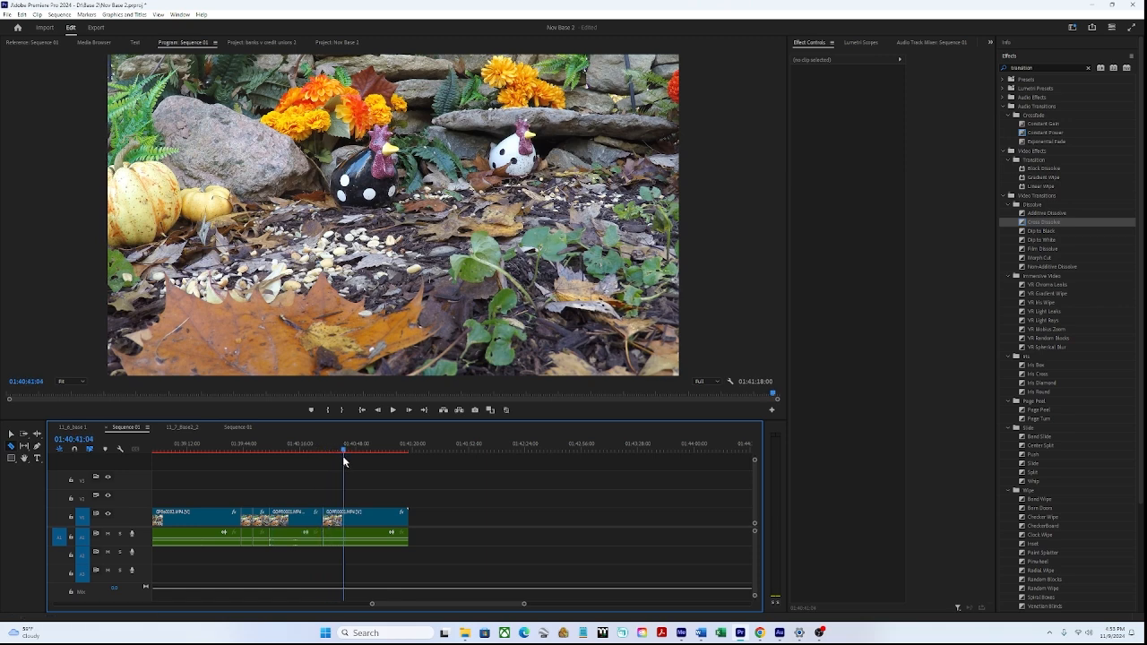
{"action": "left_click_drag", "start_coordinate": [344, 457], "coordinate": [352, 457]}
{"action": "key", "text": "q"}
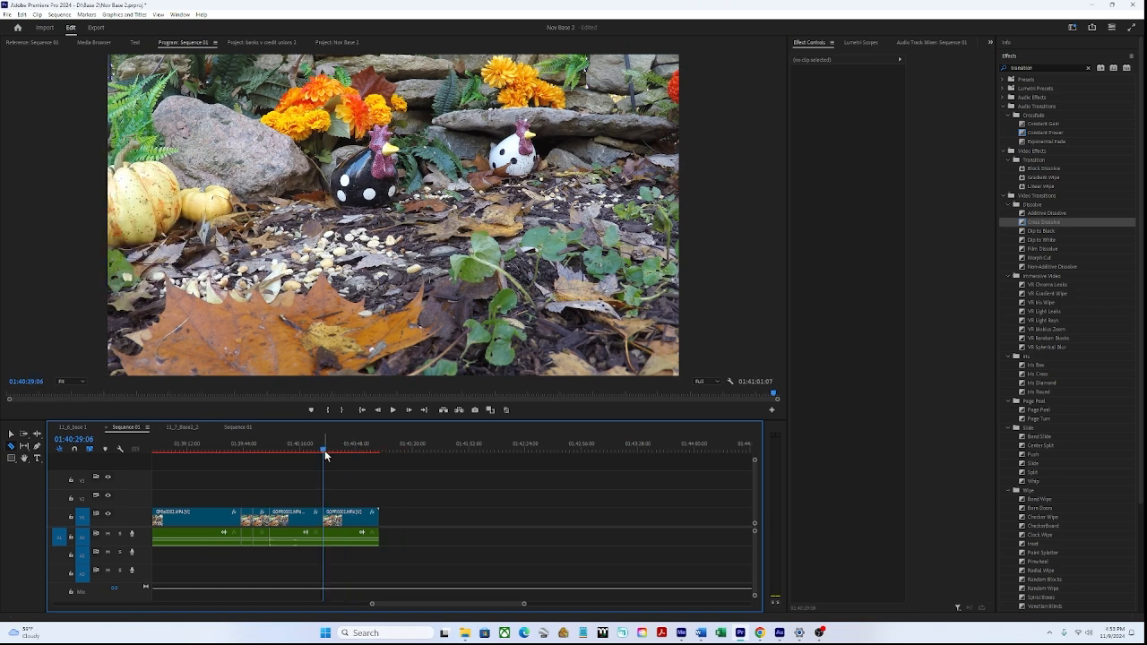
Step: Check the last clip through to its end, then mark an in point at 00:53:03:03 and an out point at 01:40:38:15
{"action": "left_click_drag", "start_coordinate": [324, 449], "coordinate": [356, 462]}
{"action": "left_click_drag", "start_coordinate": [360, 468], "coordinate": [381, 479]}
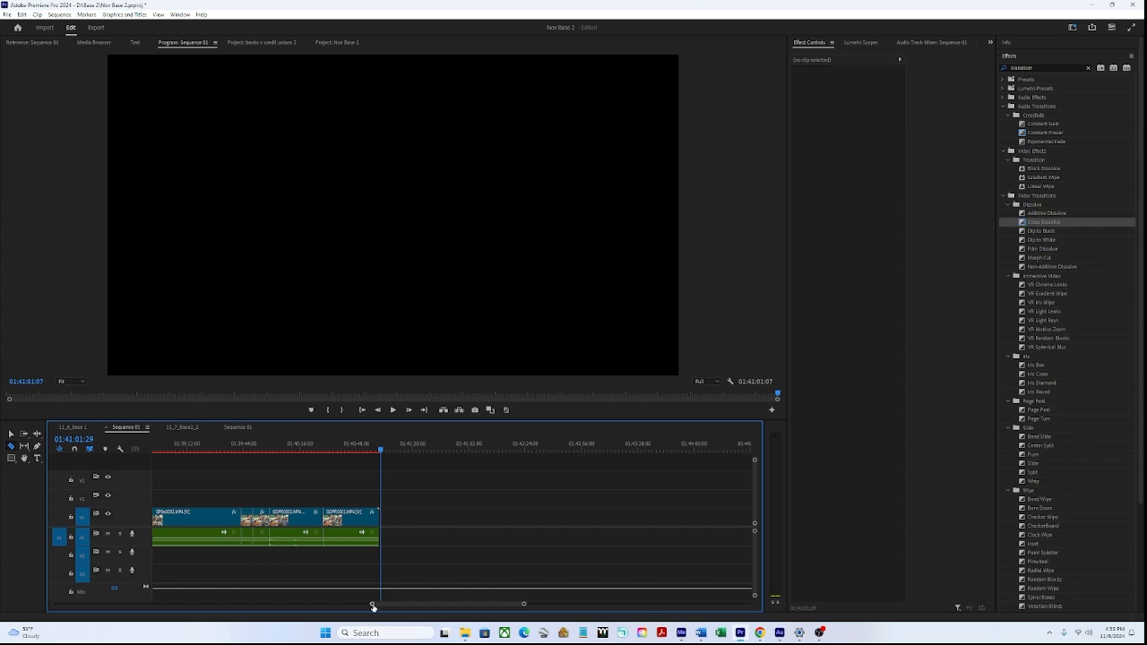
{"action": "left_click_drag", "start_coordinate": [373, 604], "coordinate": [72, 590]}
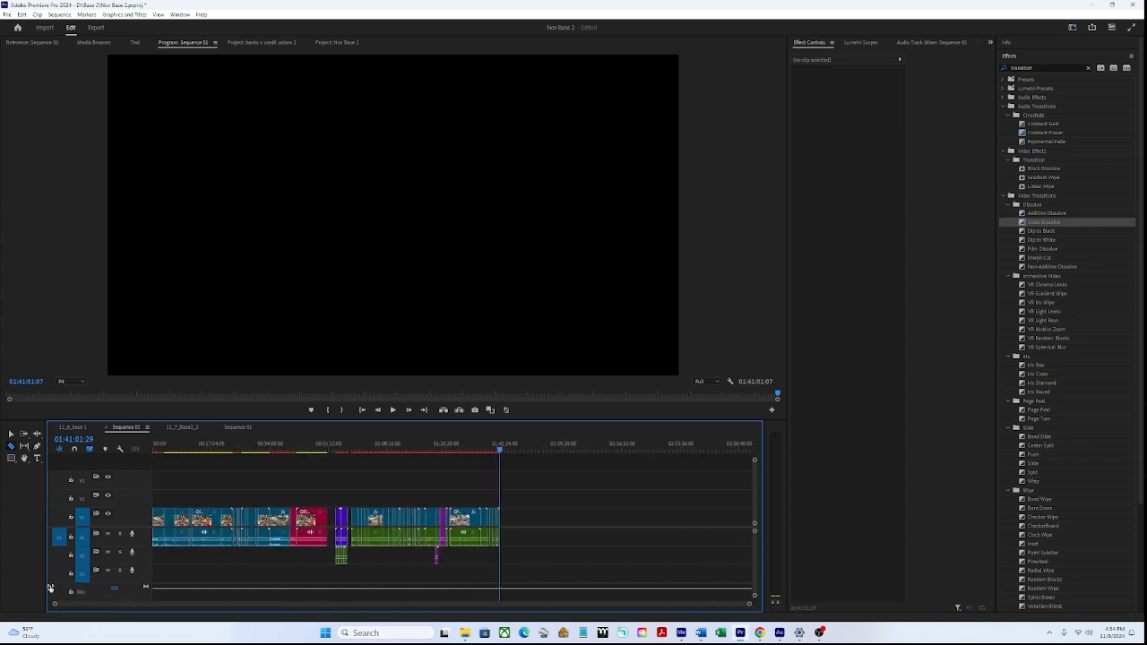
{"action": "left_click", "coordinate": [336, 450]}
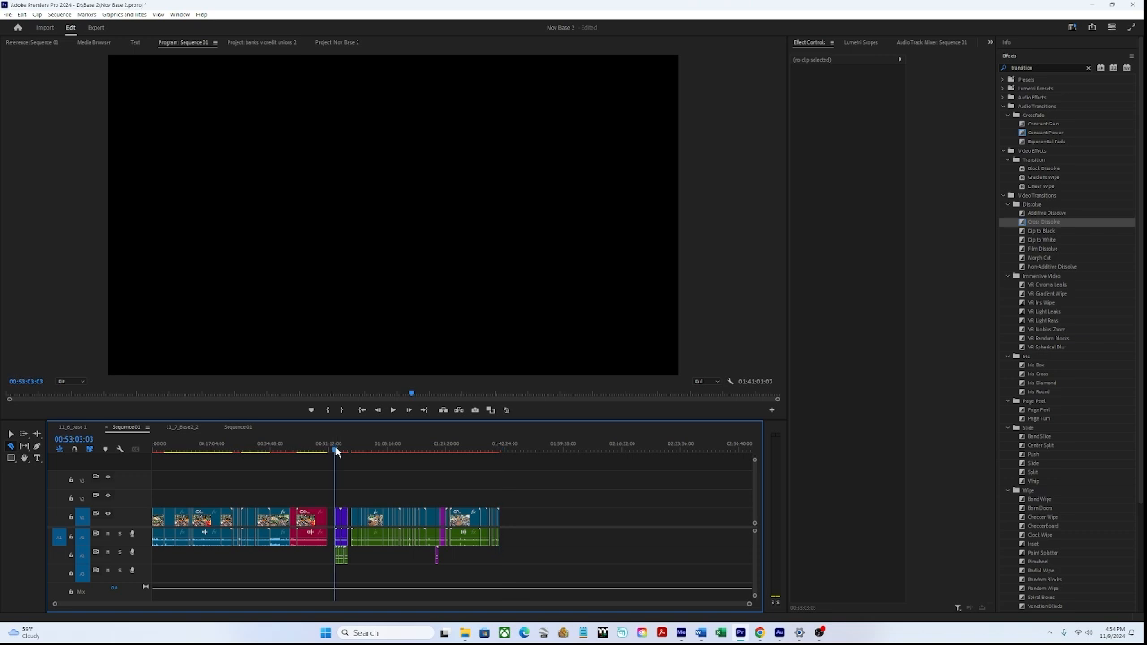
{"action": "key", "text": "i"}
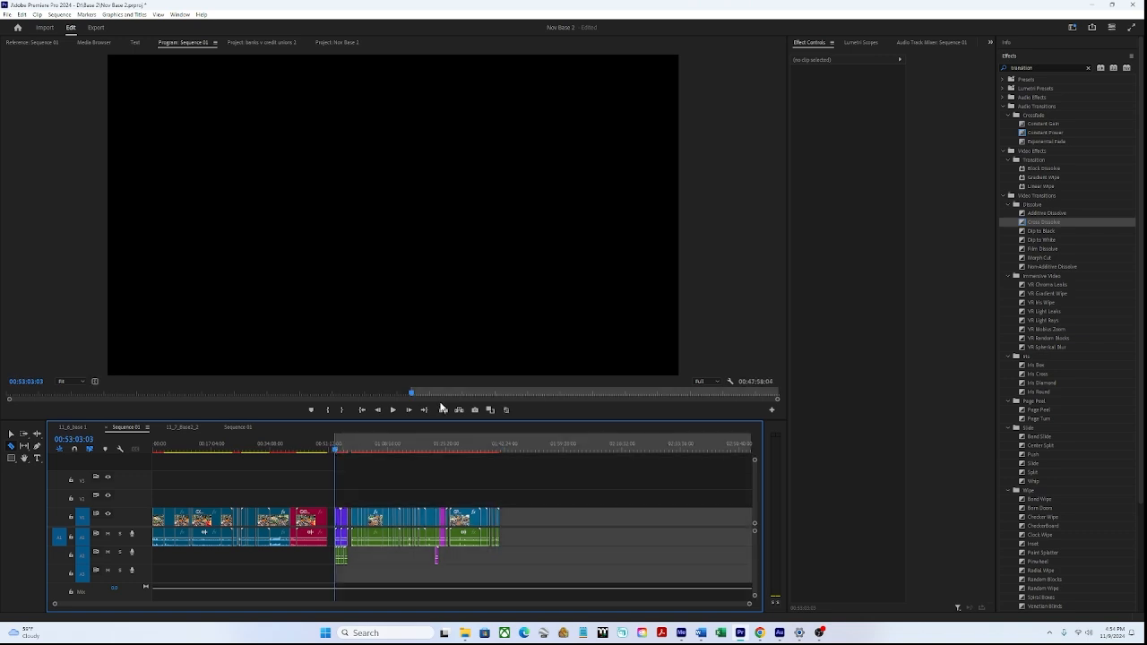
{"action": "left_click", "coordinate": [504, 448]}
{"action": "left_click_drag", "start_coordinate": [501, 452], "coordinate": [497, 455]}
{"action": "key", "text": "o"}
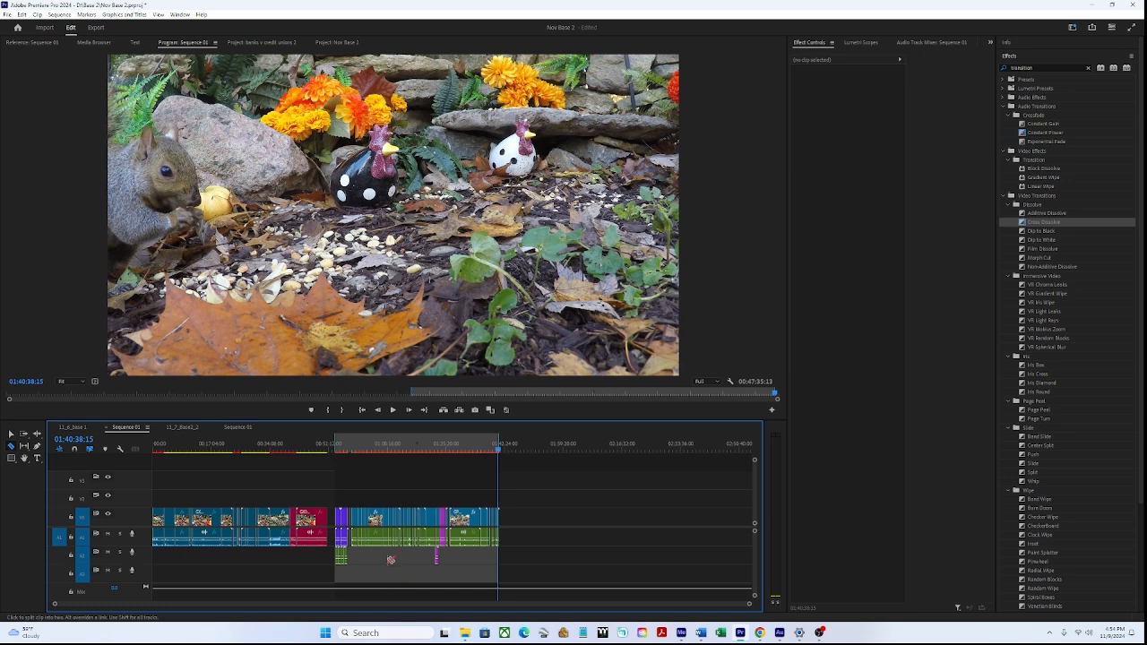
Step: Play the marked range from about 00:54:21 and ripple delete the empty gap after the purple clips
{"action": "left_click_drag", "start_coordinate": [496, 445], "coordinate": [341, 451]}
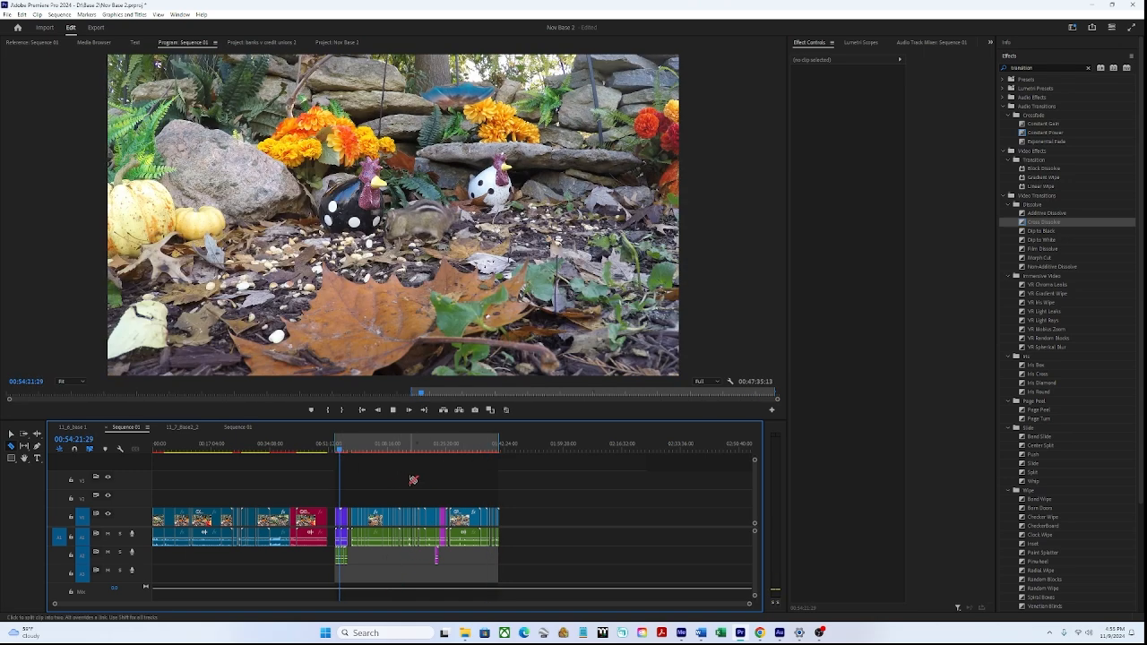
{"action": "key", "text": "space"}
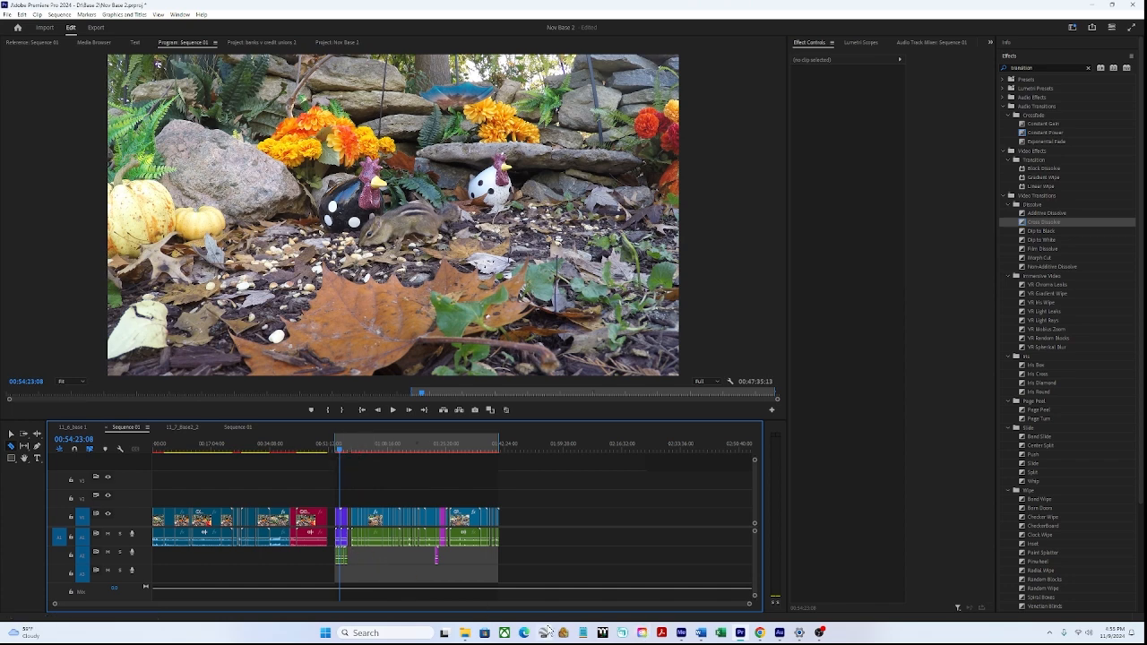
{"action": "left_click_drag", "start_coordinate": [748, 606], "coordinate": [573, 605]}
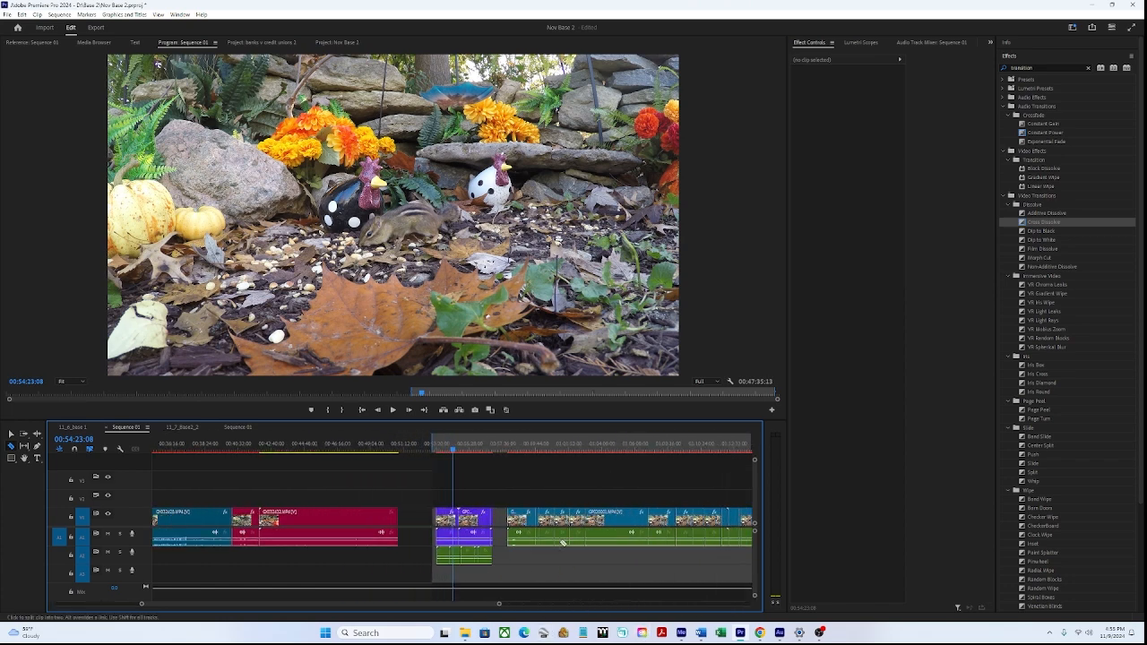
{"action": "right_click", "coordinate": [502, 521]}
{"action": "left_click", "coordinate": [515, 527]}
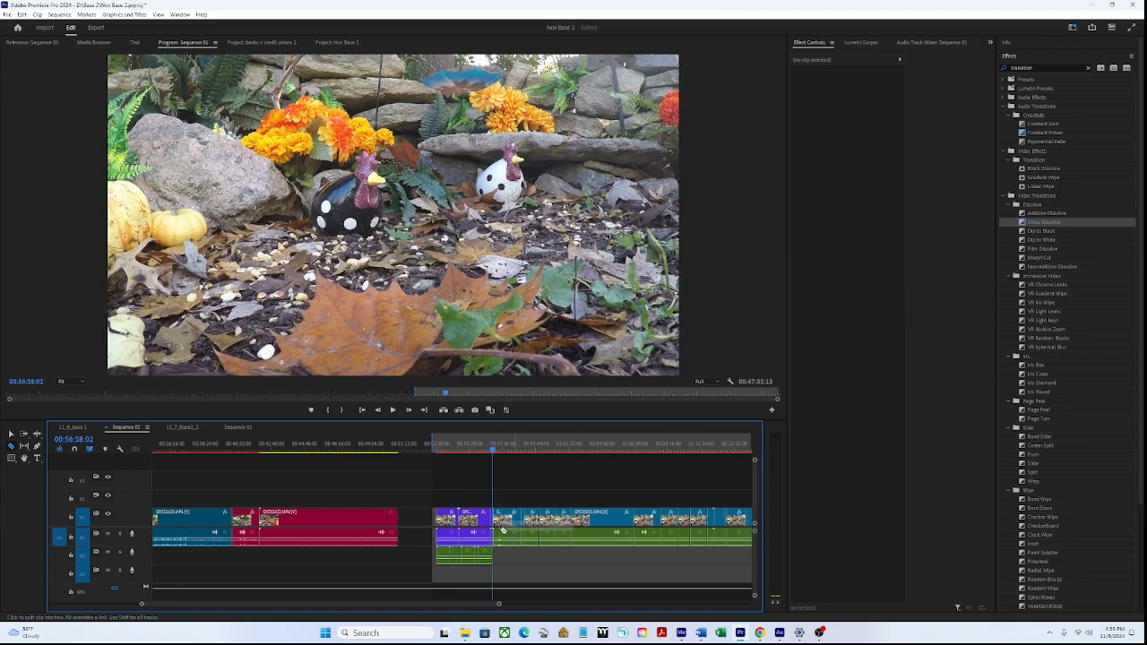
Step: Check the start of the marked range at 00:53:21:01 and move the out point back to the end of the last clip
{"action": "left_click", "coordinate": [437, 445]}
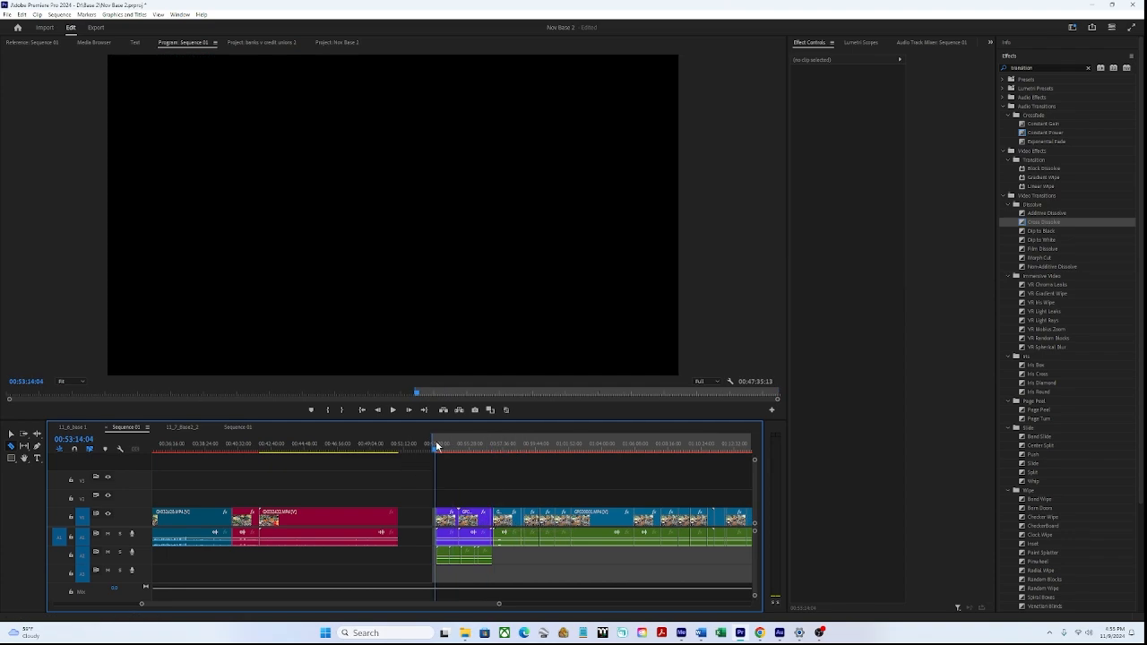
{"action": "left_click", "coordinate": [438, 445]}
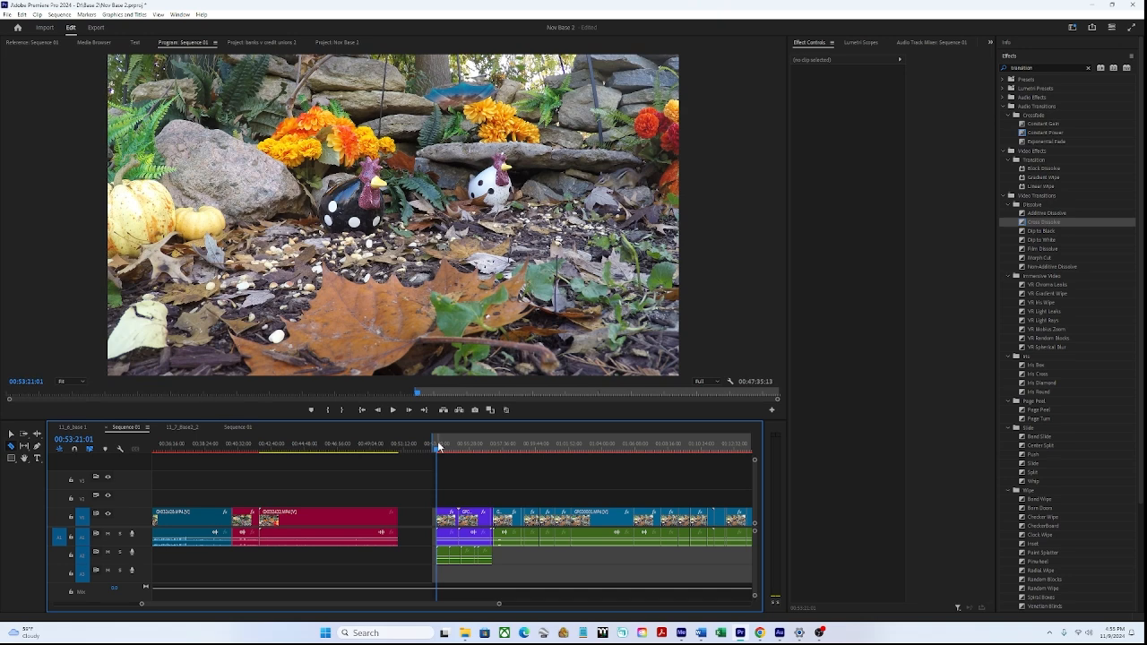
{"action": "left_click_drag", "start_coordinate": [493, 606], "coordinate": [600, 614]}
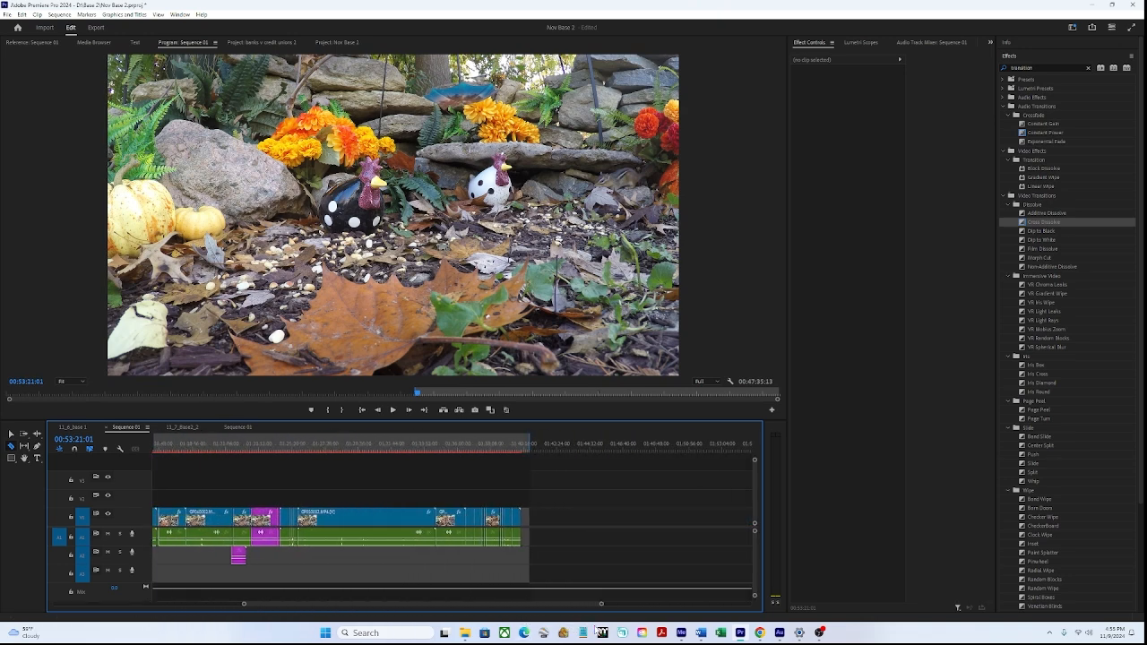
{"action": "left_click", "coordinate": [523, 443]}
Step: Open the export settings for the marked range and name the output file Nov 9
{"action": "left_click", "coordinate": [96, 28]}
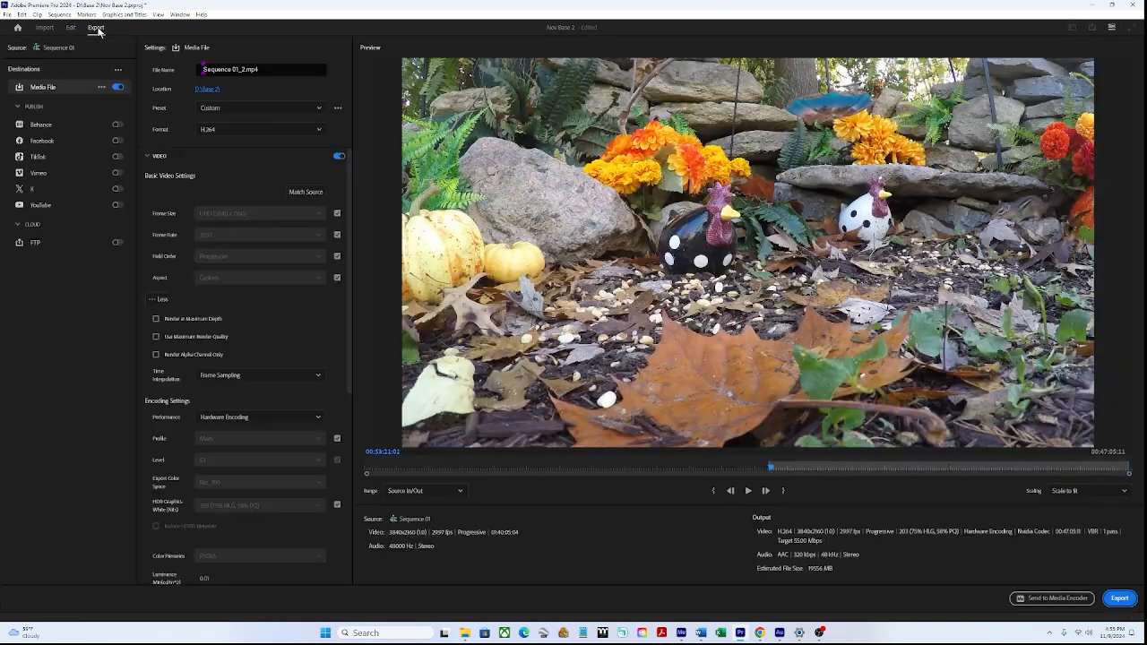
{"action": "left_click", "coordinate": [240, 65]}
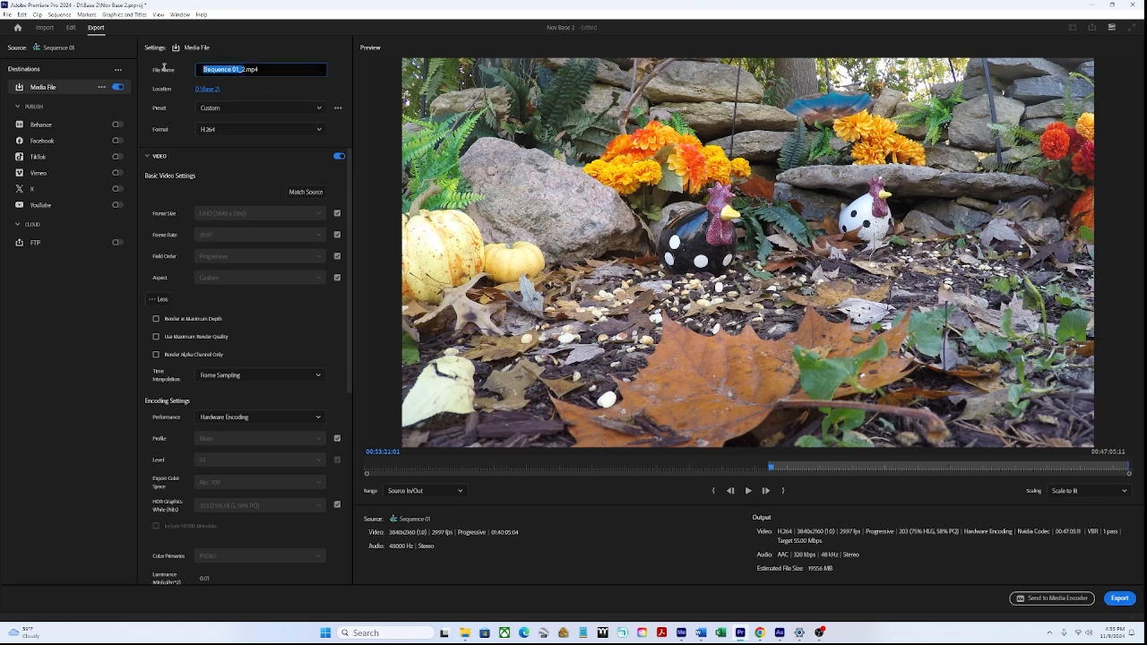
{"action": "type", "text": "NOB"}
{"action": "key", "text": "BackSpace"}
{"action": "key", "text": "BackSpace"}
{"action": "type", "text": "ov8"}
{"action": "key", "text": "Delete"}
Step: Review the export settings, send the sequence to Adobe Media Encoder, start encoding the queue and minimize the encoder
{"action": "scroll", "coordinate": [282, 330], "scroll_direction": "down", "scroll_amount": 4}
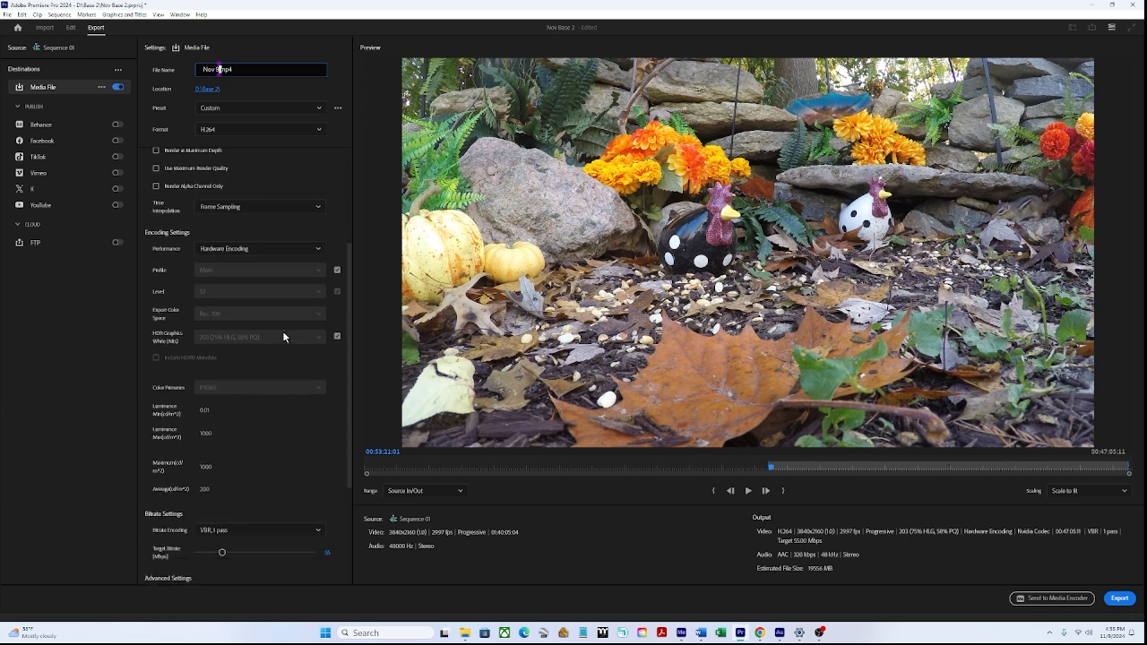
{"action": "scroll", "coordinate": [282, 345], "scroll_direction": "down", "scroll_amount": 2}
{"action": "scroll", "coordinate": [287, 323], "scroll_direction": "up", "scroll_amount": 2}
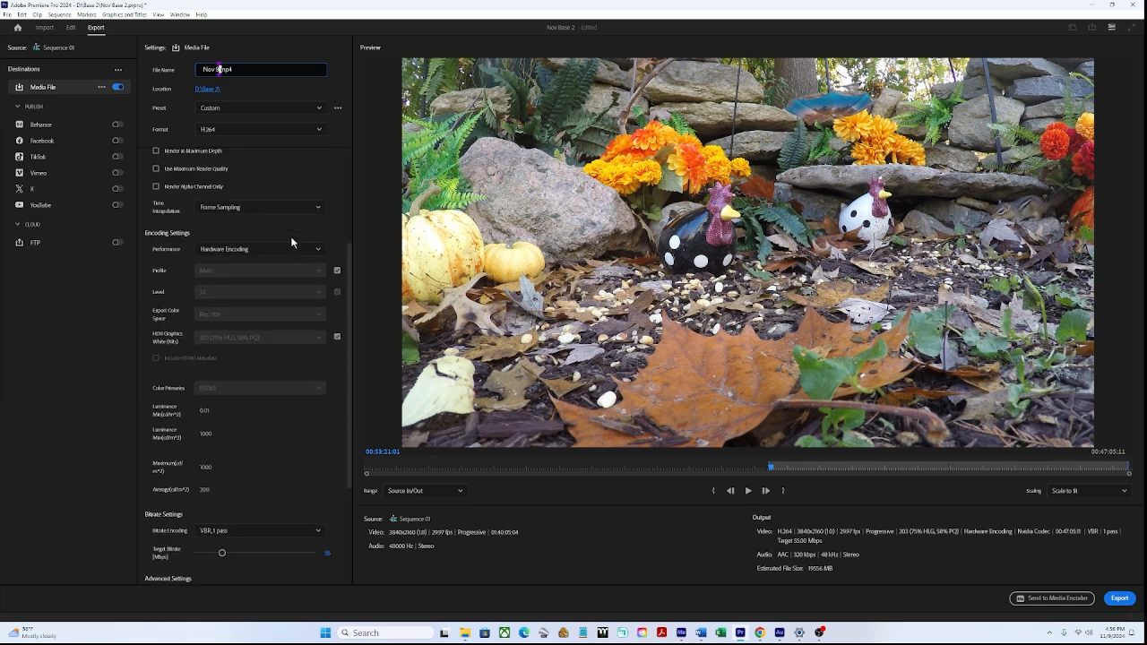
{"action": "scroll", "coordinate": [291, 242], "scroll_direction": "up", "scroll_amount": 3}
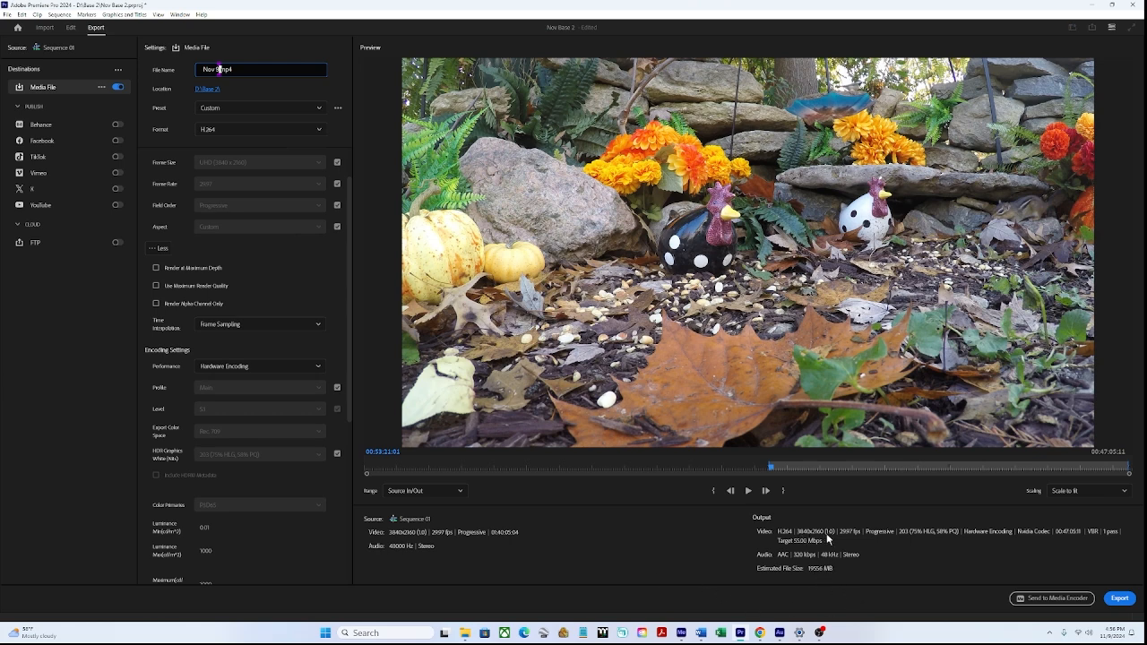
{"action": "left_click", "coordinate": [1032, 600]}
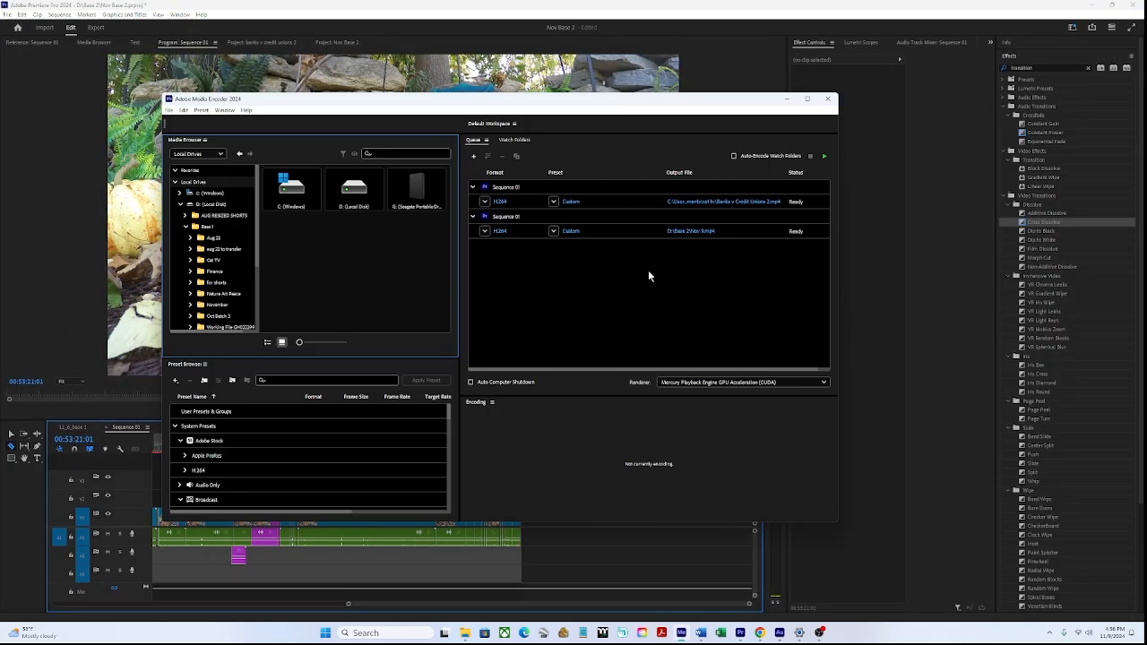
{"action": "left_click", "coordinate": [824, 156]}
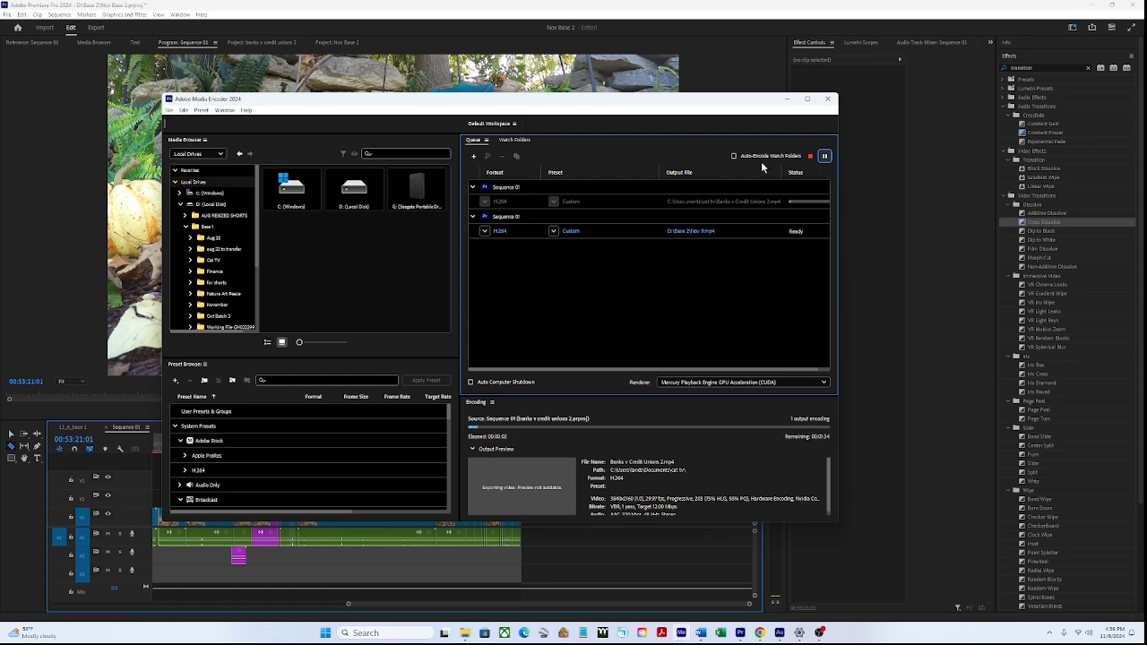
{"action": "left_click", "coordinate": [787, 99]}
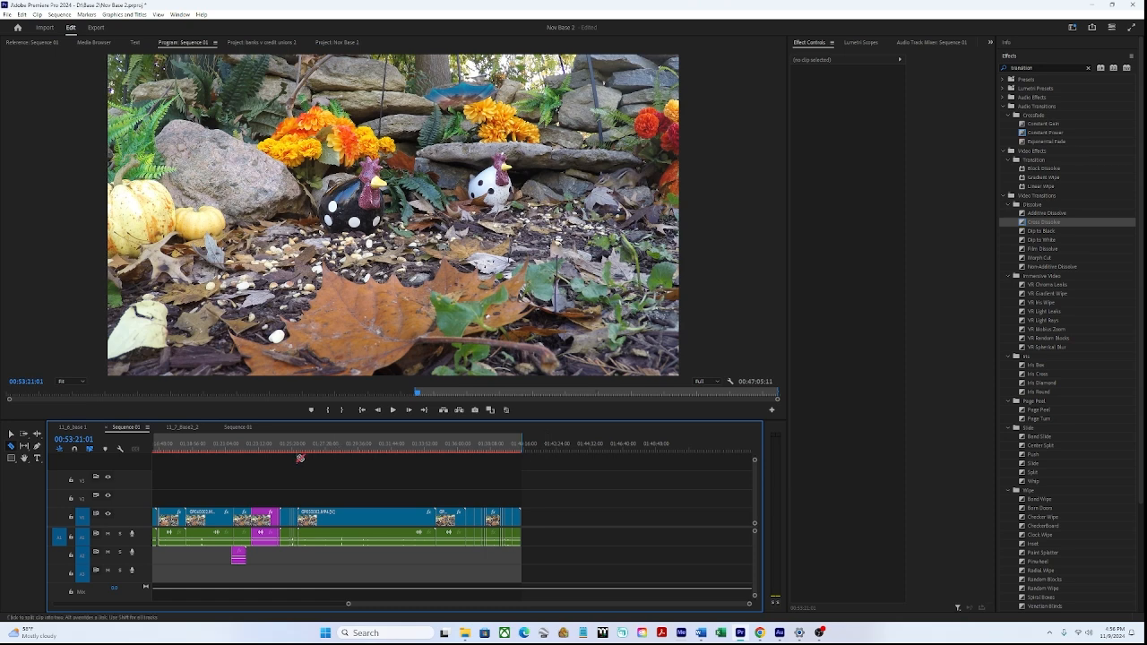
Step: Switch to the 11_7_Base2_2 sequence, show its full length and play it from 03:34:44:03
{"action": "left_click", "coordinate": [183, 427]}
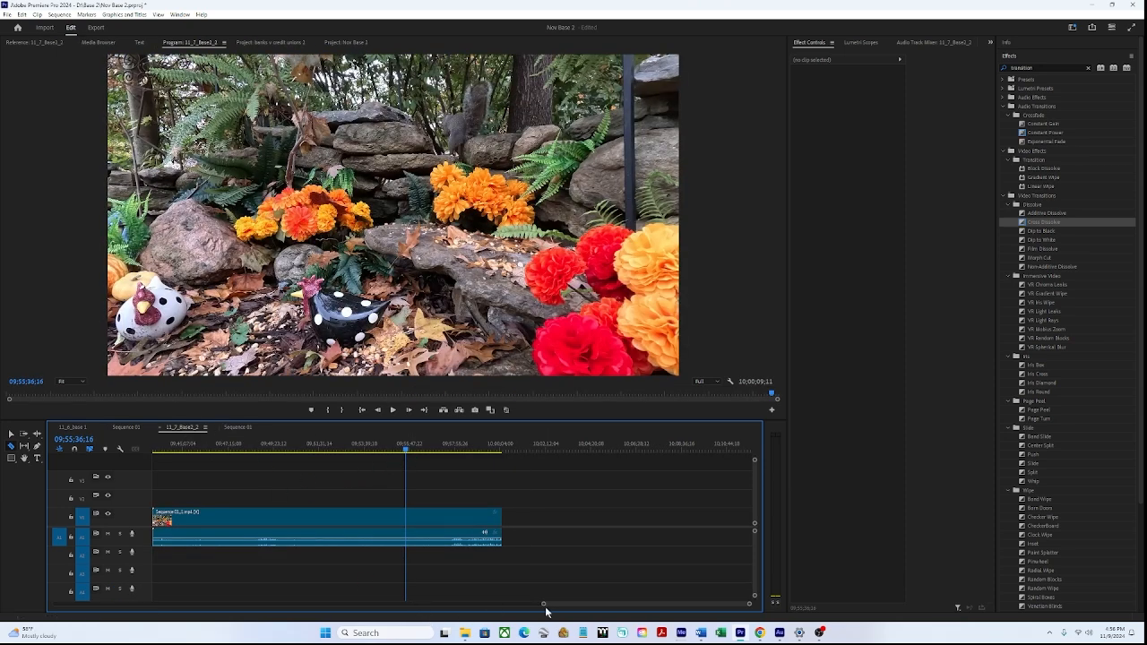
{"action": "left_click_drag", "start_coordinate": [544, 605], "coordinate": [29, 582]}
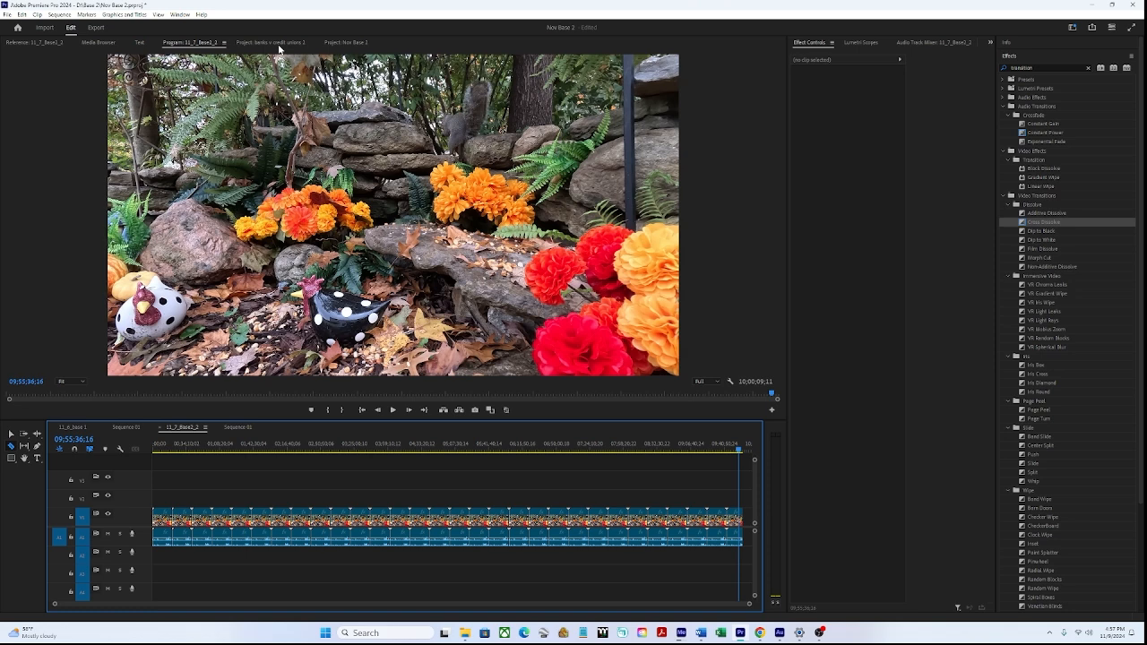
{"action": "left_click", "coordinate": [365, 448]}
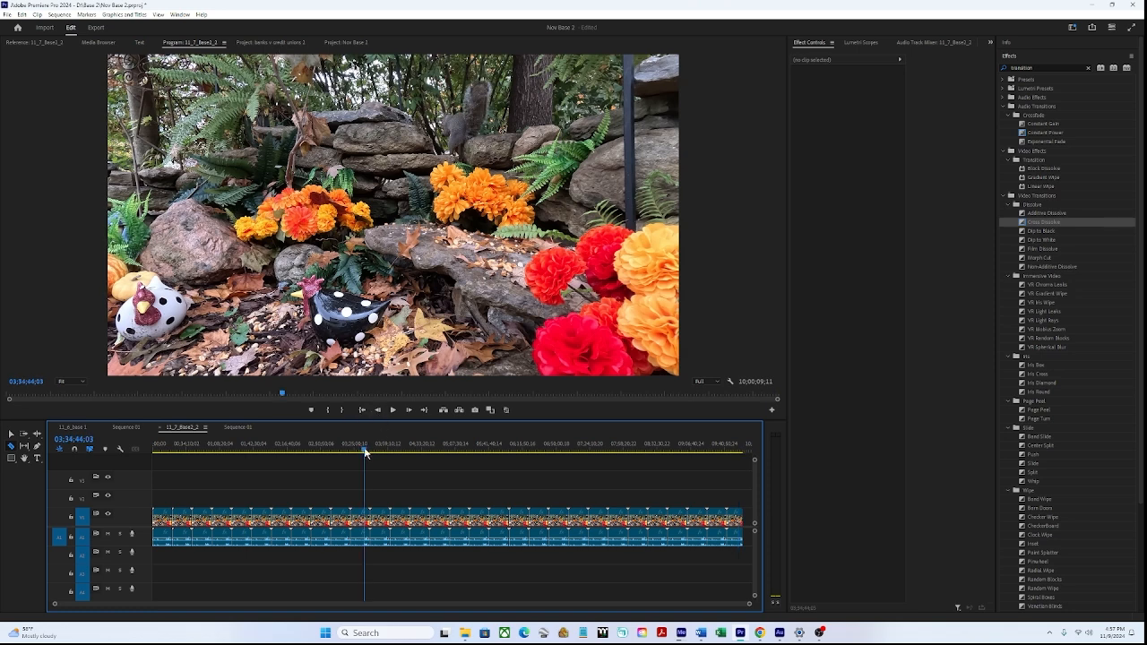
{"action": "left_click", "coordinate": [394, 411]}
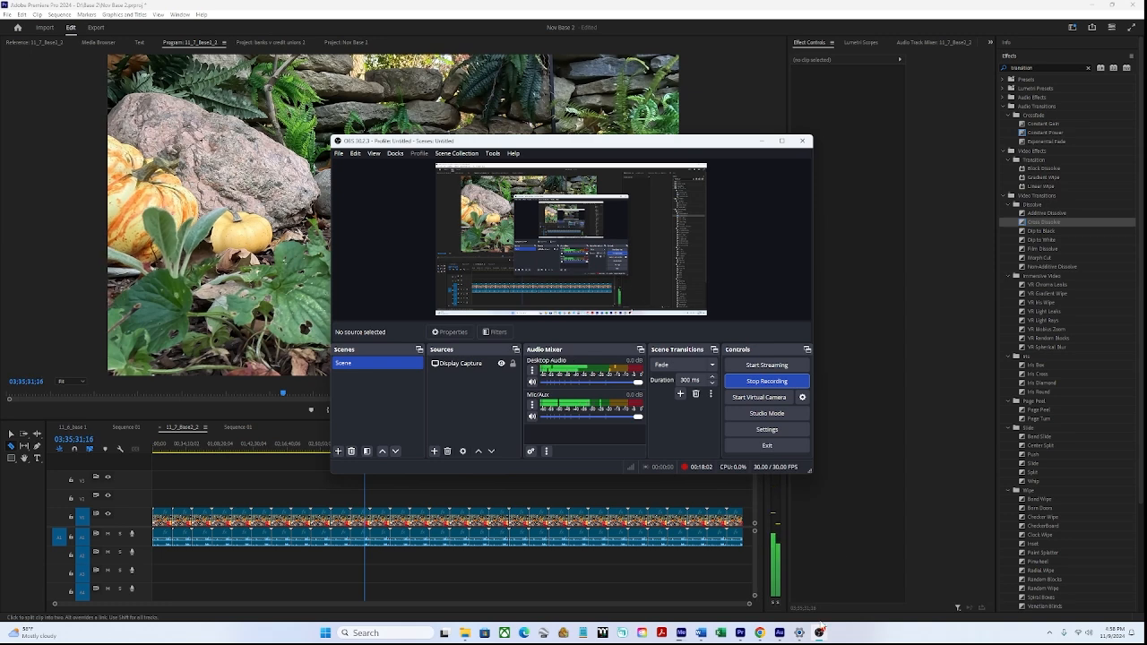
{"action": "left_click", "coordinate": [754, 382]}
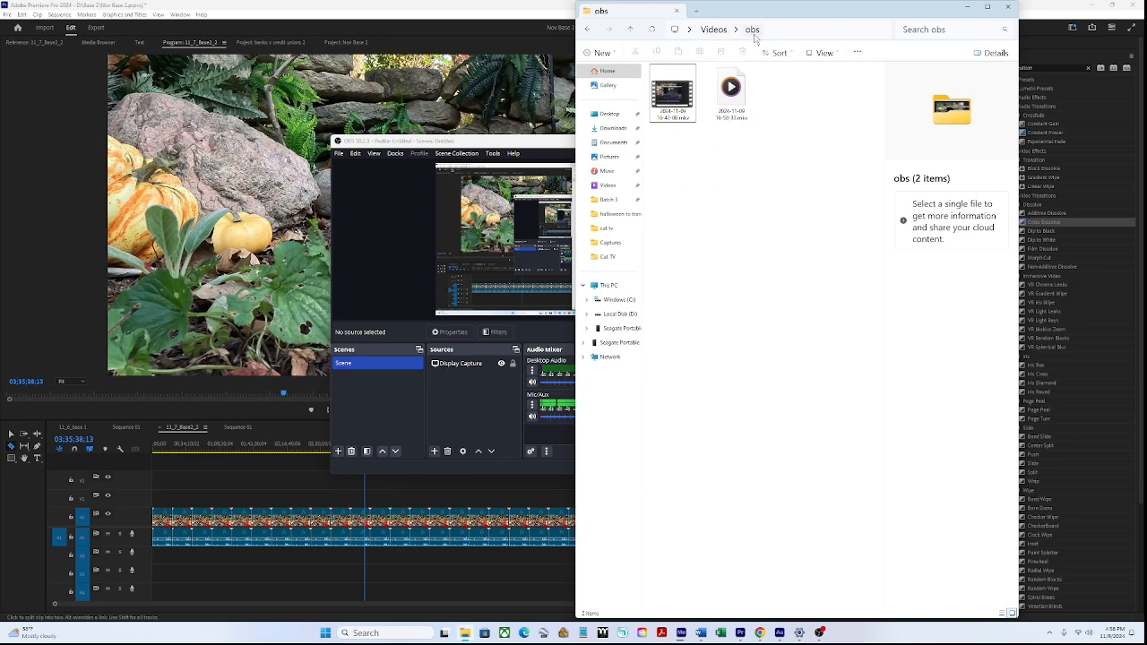
{"action": "left_click", "coordinate": [661, 105]}
{"action": "double_click", "coordinate": [661, 105]}
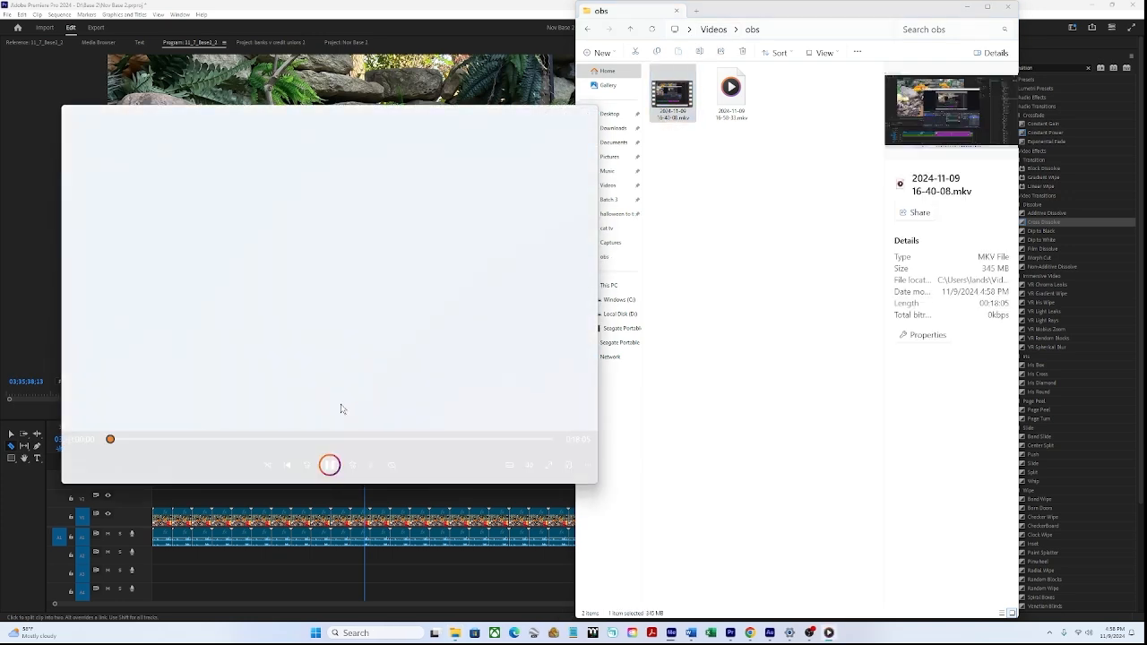
{"action": "key", "text": "space"}
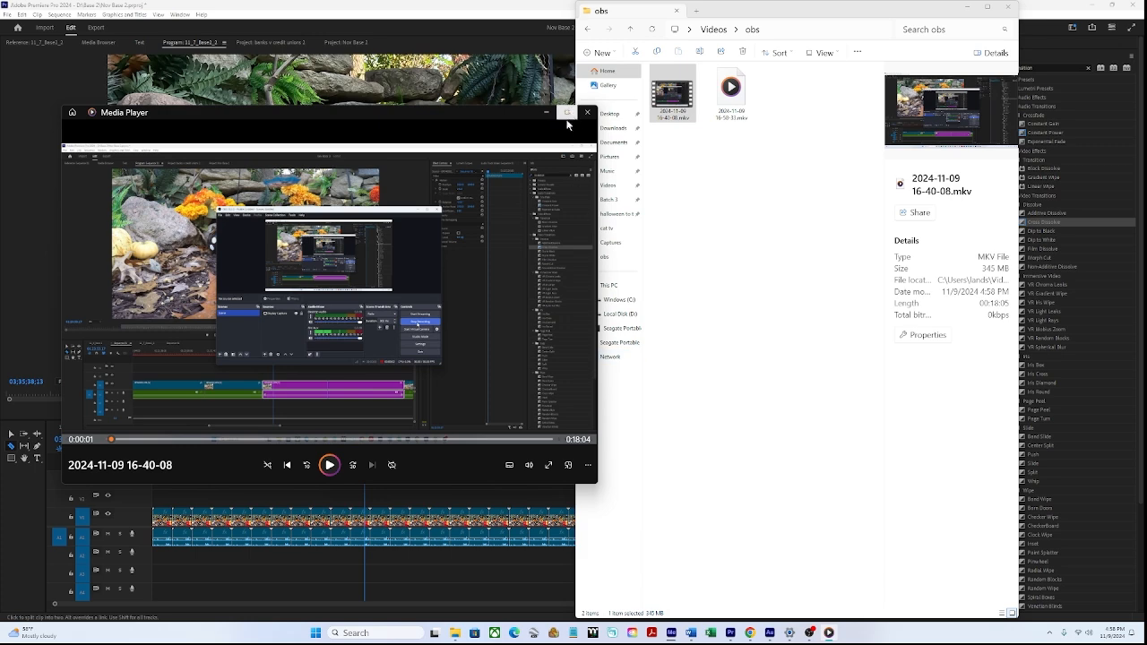
{"action": "left_click", "coordinate": [587, 112]}
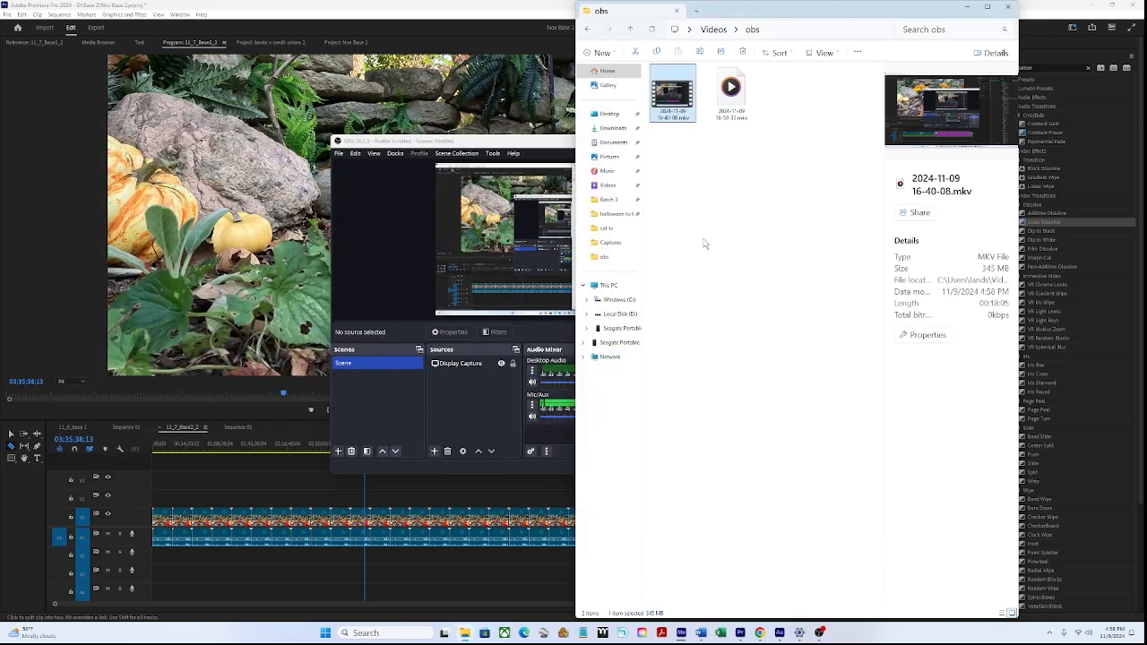